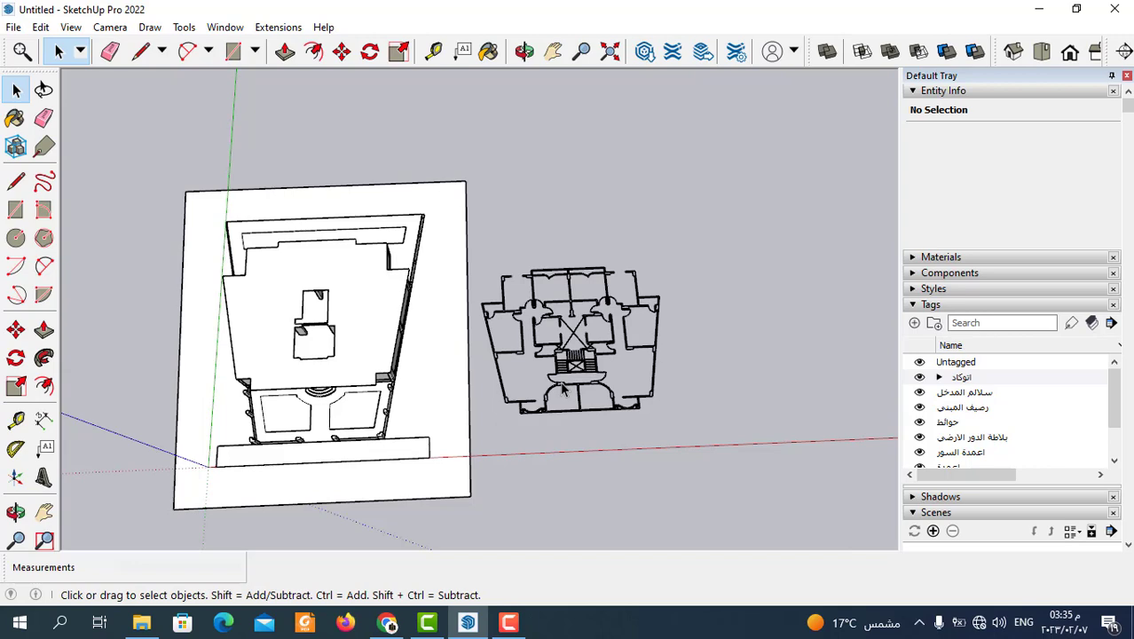
Trace the bottom-left wall-corner column with the Line tool into a closed face.
{"action": "scroll", "coordinate": [561, 395], "scroll_direction": "up", "scroll_amount": 2}
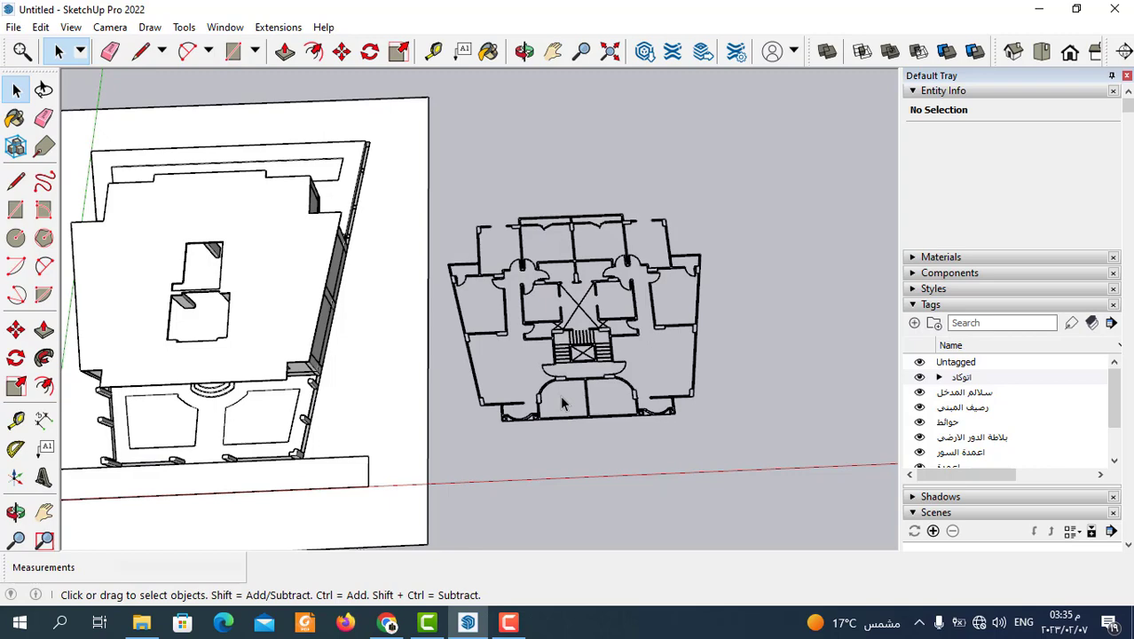
{"action": "scroll", "coordinate": [601, 421], "scroll_direction": "down", "scroll_amount": 2}
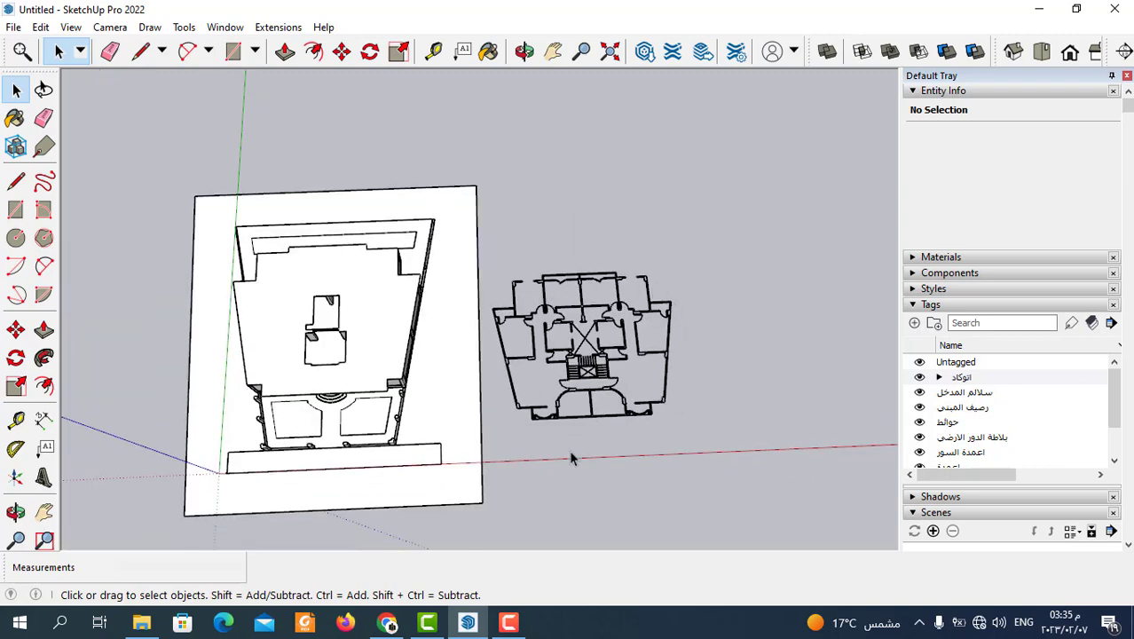
{"action": "scroll", "coordinate": [579, 371], "scroll_direction": "up", "scroll_amount": 2}
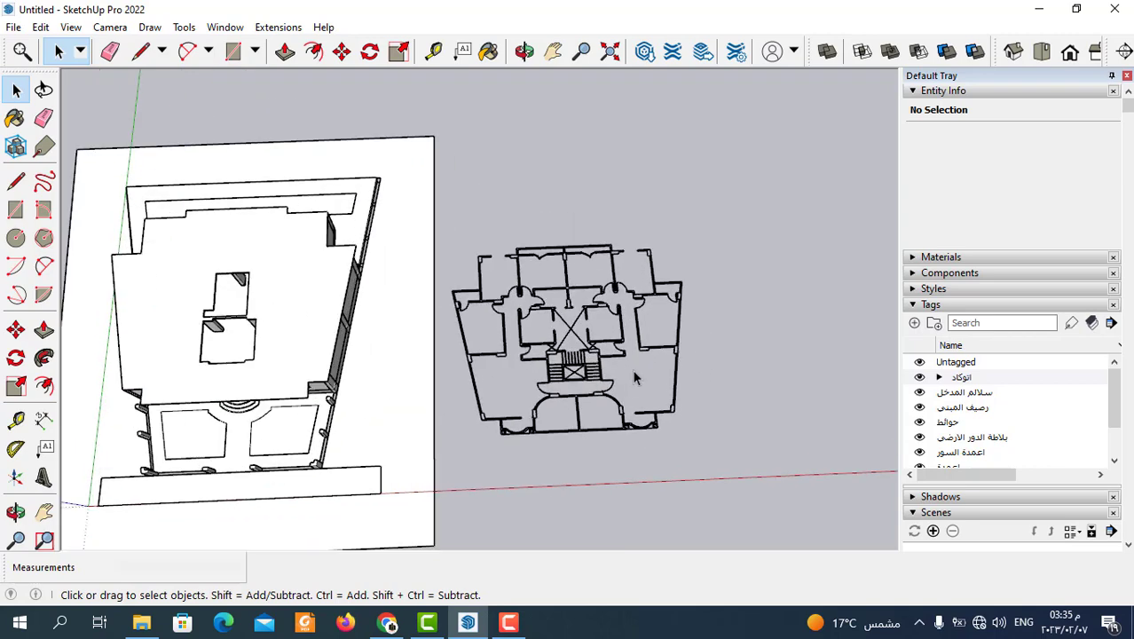
{"action": "scroll", "coordinate": [578, 371], "scroll_direction": "up", "scroll_amount": 2}
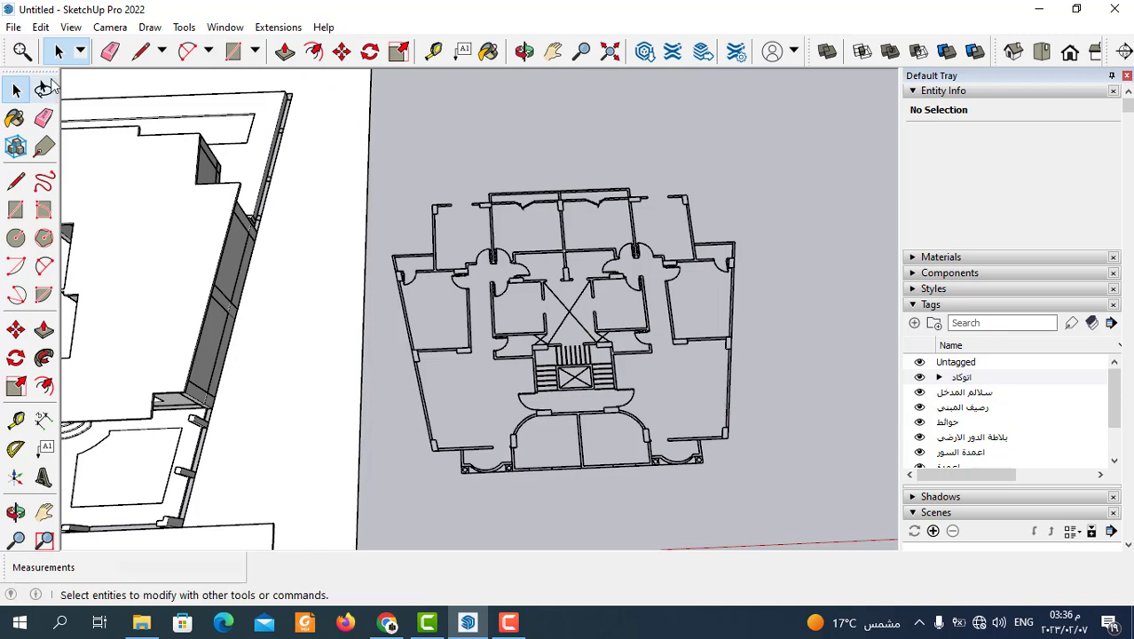
{"action": "left_click", "coordinate": [140, 53]}
{"action": "scroll", "coordinate": [442, 444], "scroll_direction": "up", "scroll_amount": 3}
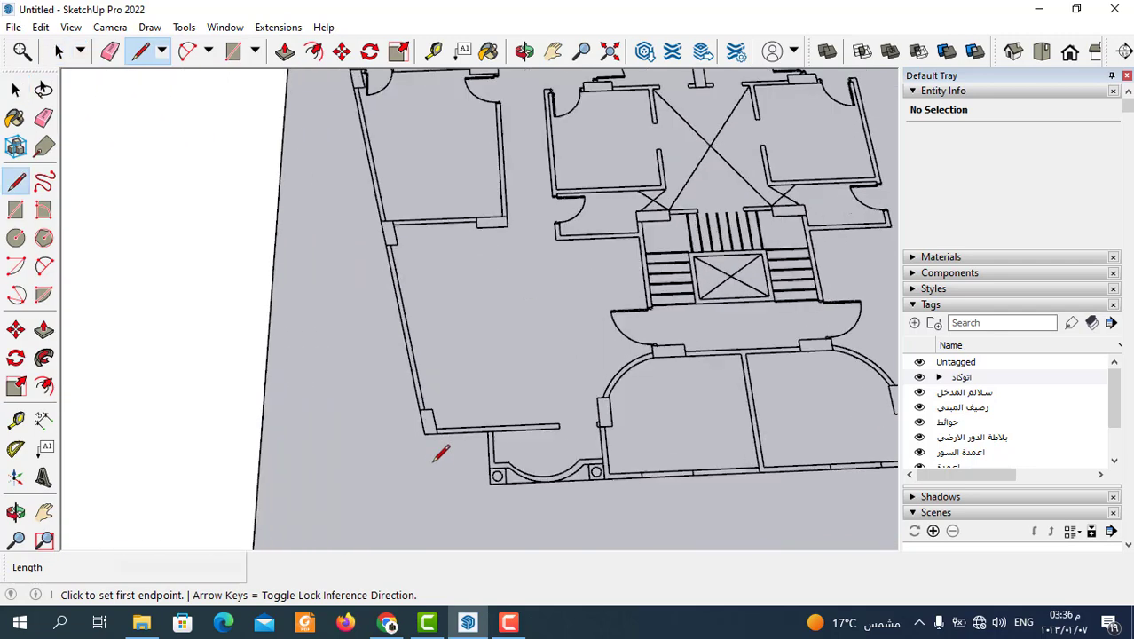
{"action": "scroll", "coordinate": [434, 439], "scroll_direction": "up", "scroll_amount": 3}
{"action": "scroll", "coordinate": [424, 417], "scroll_direction": "up", "scroll_amount": 2}
{"action": "left_click", "coordinate": [418, 406]}
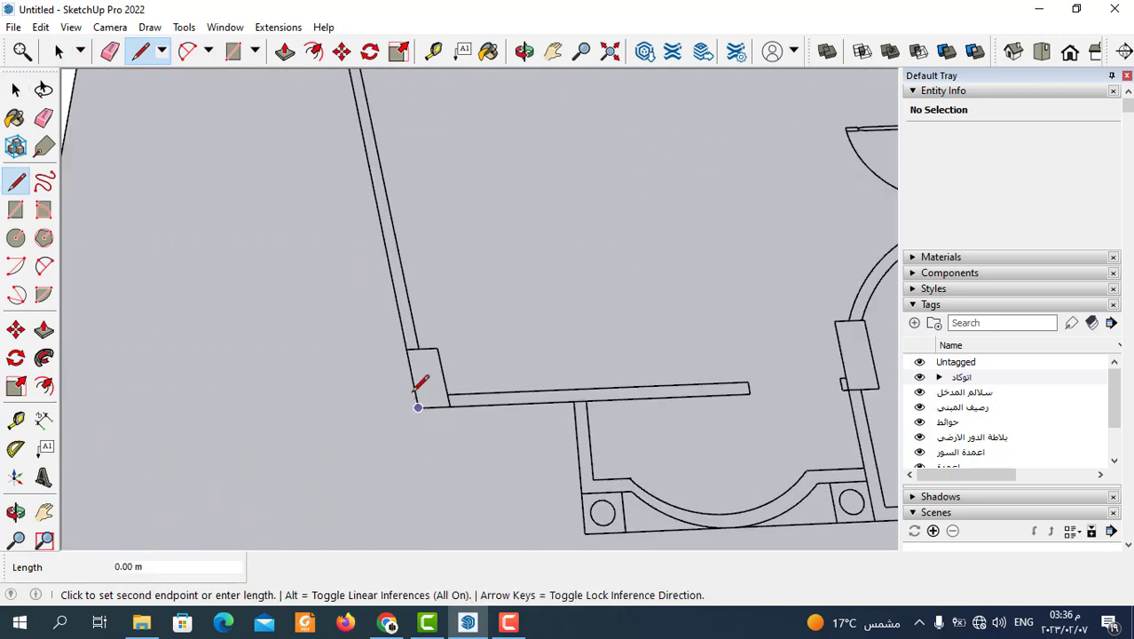
{"action": "left_click", "coordinate": [406, 348]}
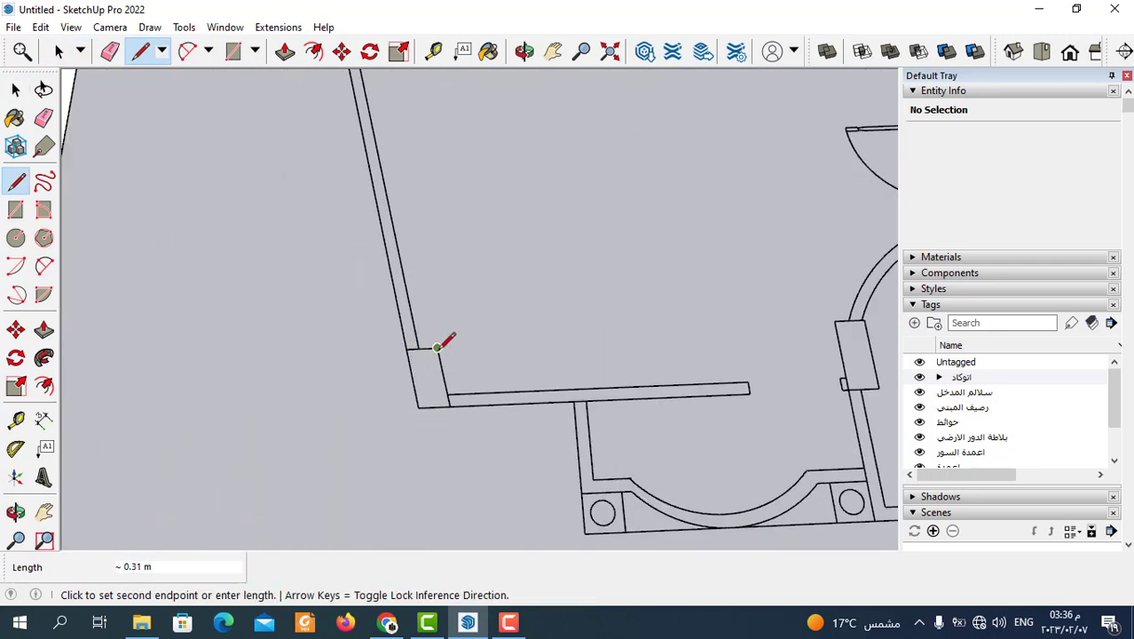
{"action": "scroll", "coordinate": [450, 405], "scroll_direction": "up", "scroll_amount": 2}
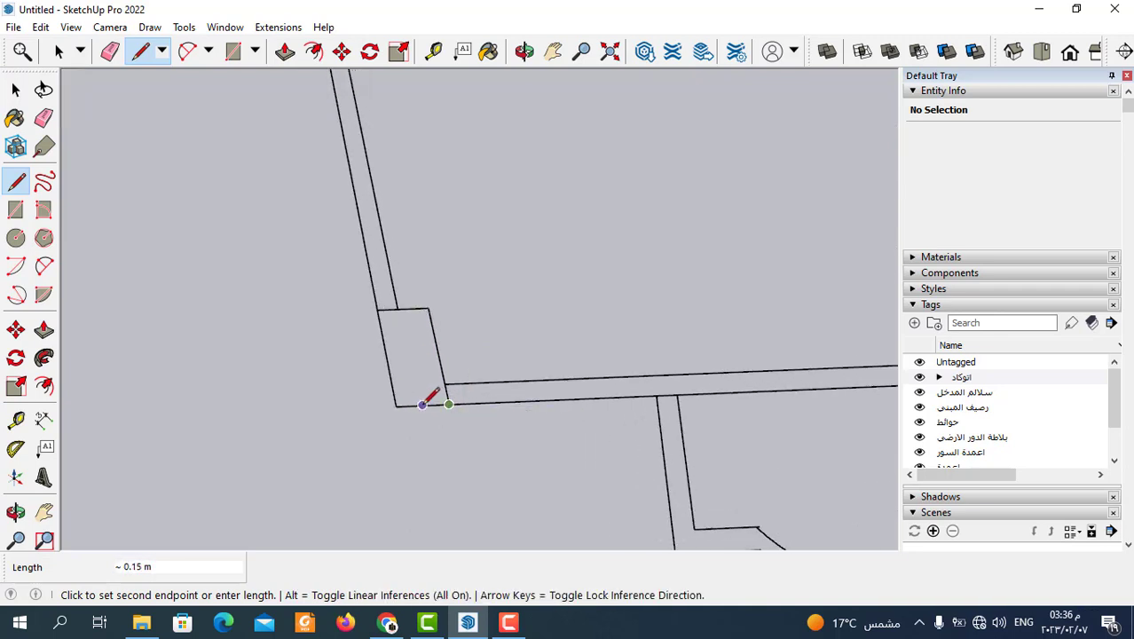
{"action": "left_click", "coordinate": [396, 405]}
{"action": "scroll", "coordinate": [315, 268], "scroll_direction": "down", "scroll_amount": 3}
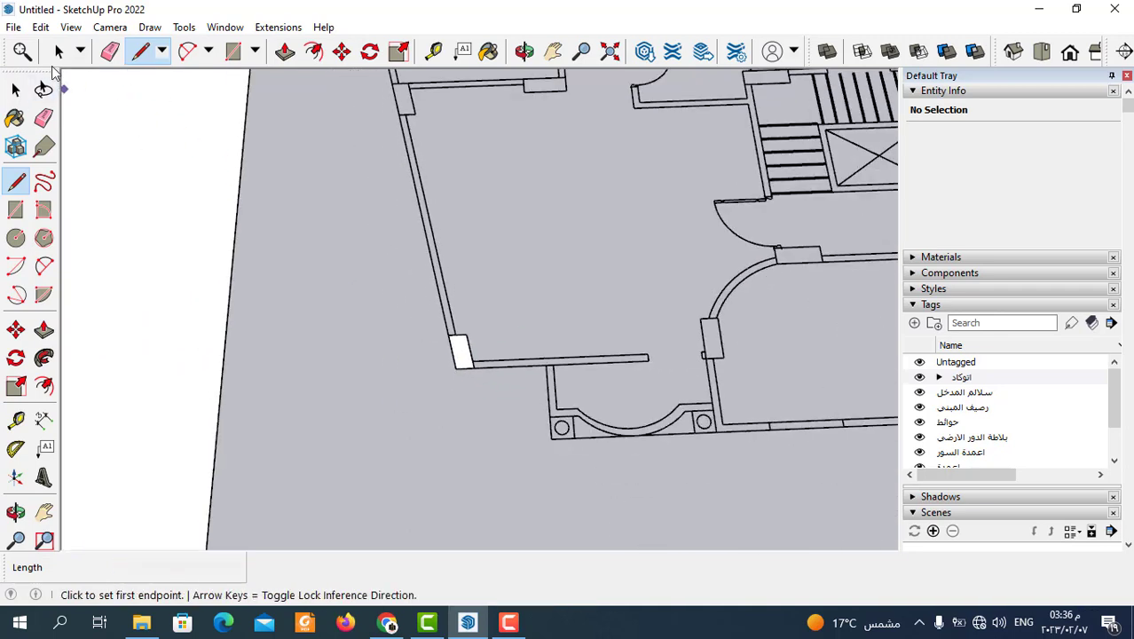
Select the traced column face and make it a component, Component#6.
{"action": "left_click", "coordinate": [59, 50]}
{"action": "scroll", "coordinate": [406, 292], "scroll_direction": "up", "scroll_amount": 2}
{"action": "scroll", "coordinate": [541, 430], "scroll_direction": "up", "scroll_amount": 2}
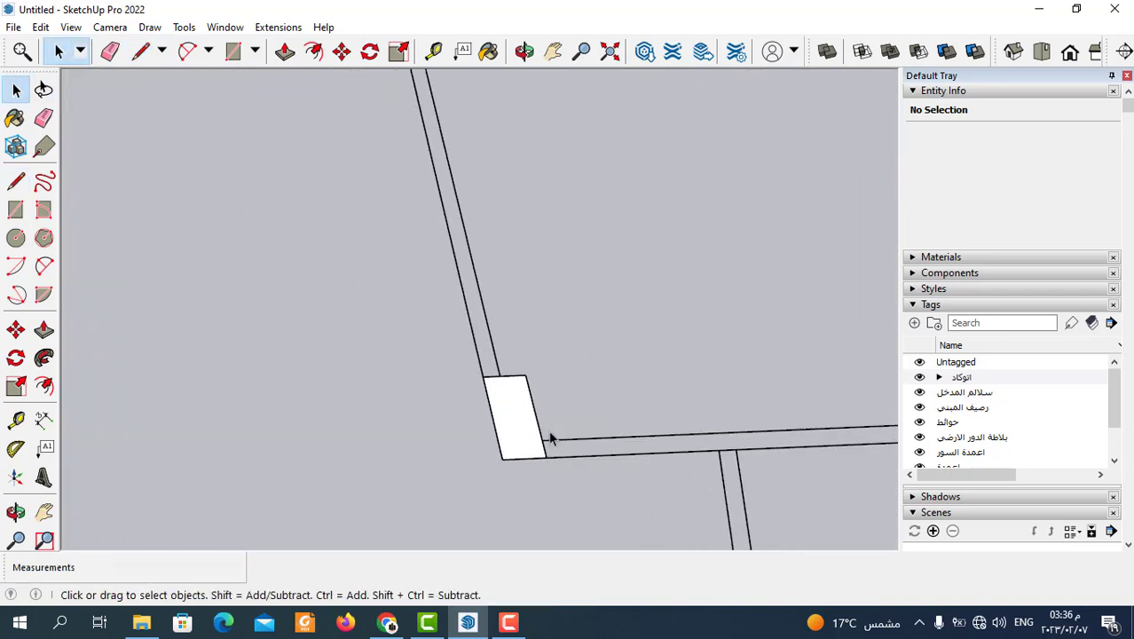
{"action": "double_click", "coordinate": [521, 435]}
{"action": "right_click", "coordinate": [522, 435]}
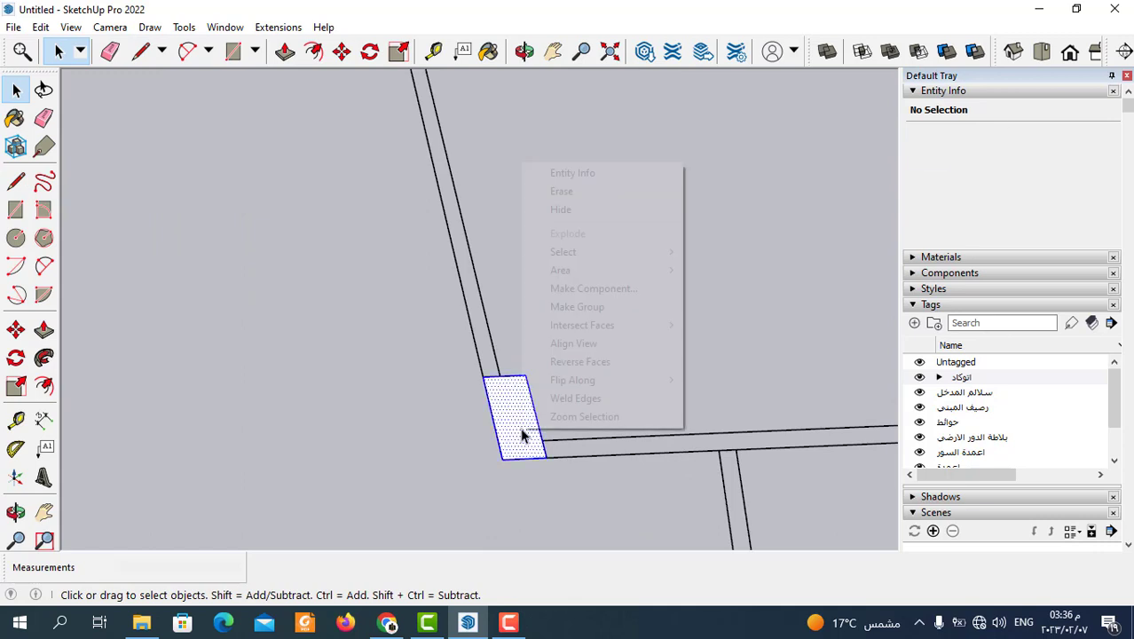
{"action": "left_click", "coordinate": [586, 288]}
{"action": "left_click", "coordinate": [584, 486]}
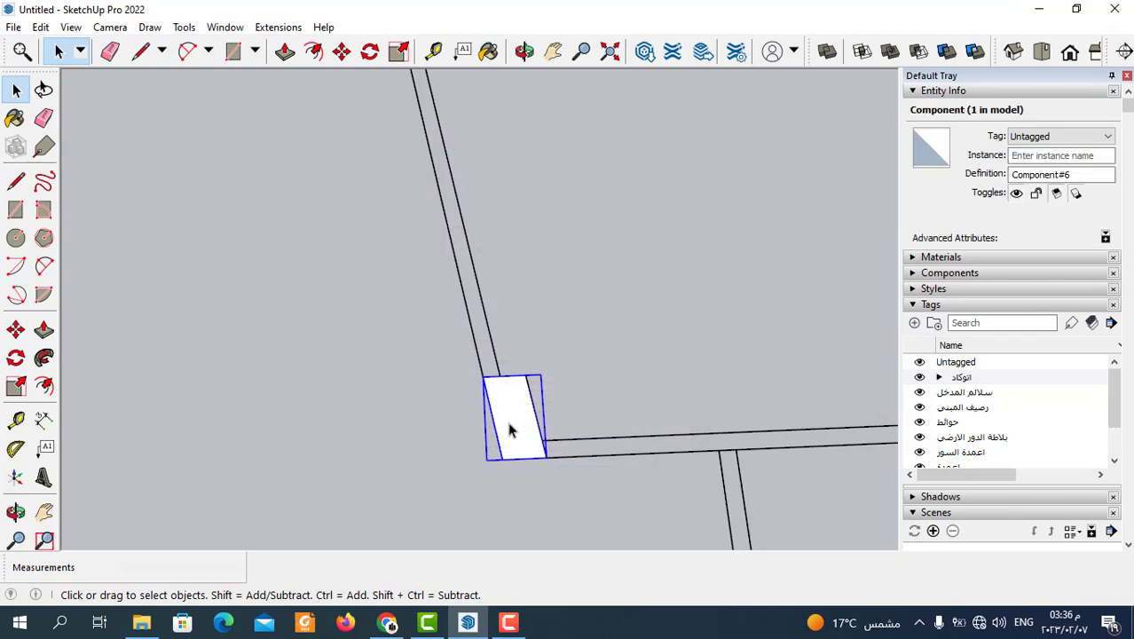
{"action": "scroll", "coordinate": [505, 426], "scroll_direction": "down", "scroll_amount": 2}
Draw a rectangle over the column beside the curved entrance wall.
{"action": "scroll", "coordinate": [450, 430], "scroll_direction": "down", "scroll_amount": 3}
{"action": "scroll", "coordinate": [594, 435], "scroll_direction": "up", "scroll_amount": 2}
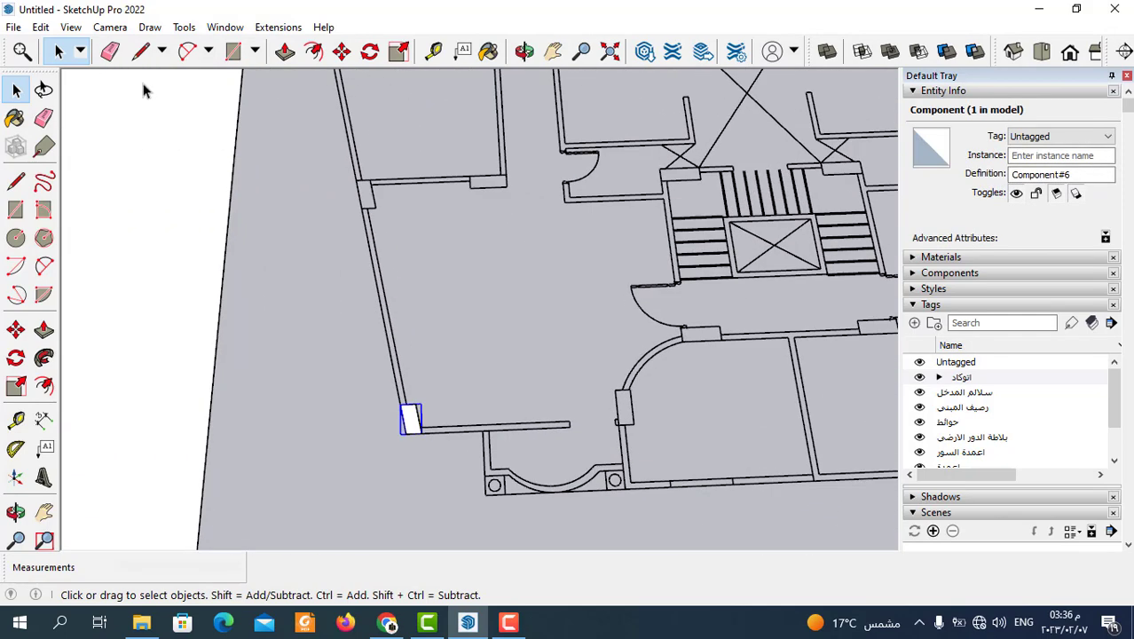
{"action": "left_click", "coordinate": [140, 51]}
{"action": "scroll", "coordinate": [727, 404], "scroll_direction": "up", "scroll_amount": 2}
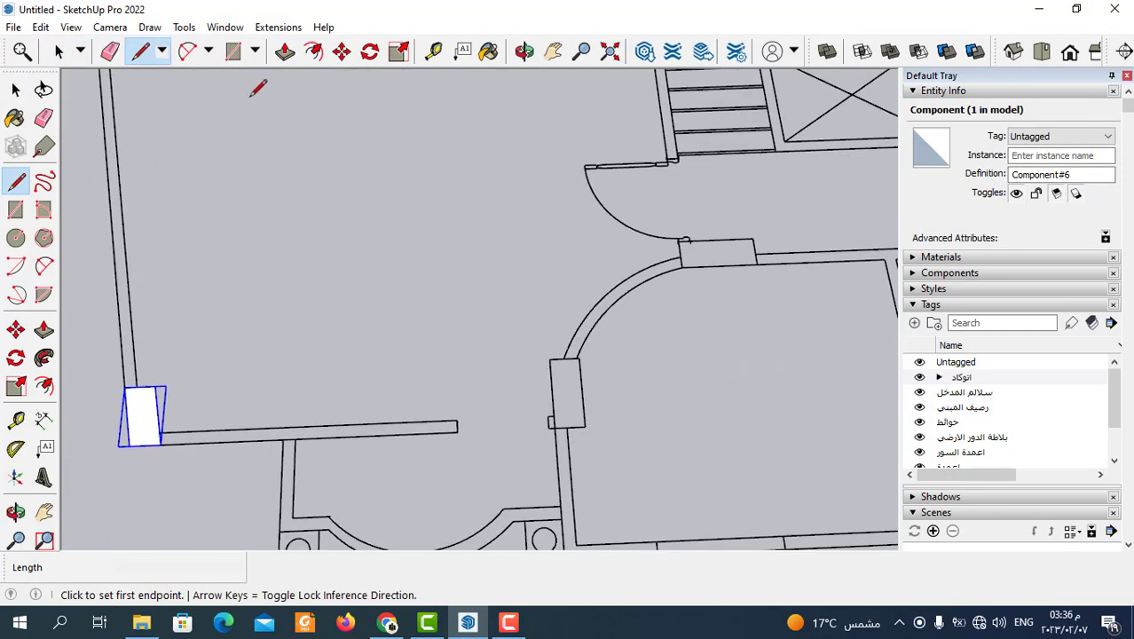
{"action": "left_click", "coordinate": [233, 50]}
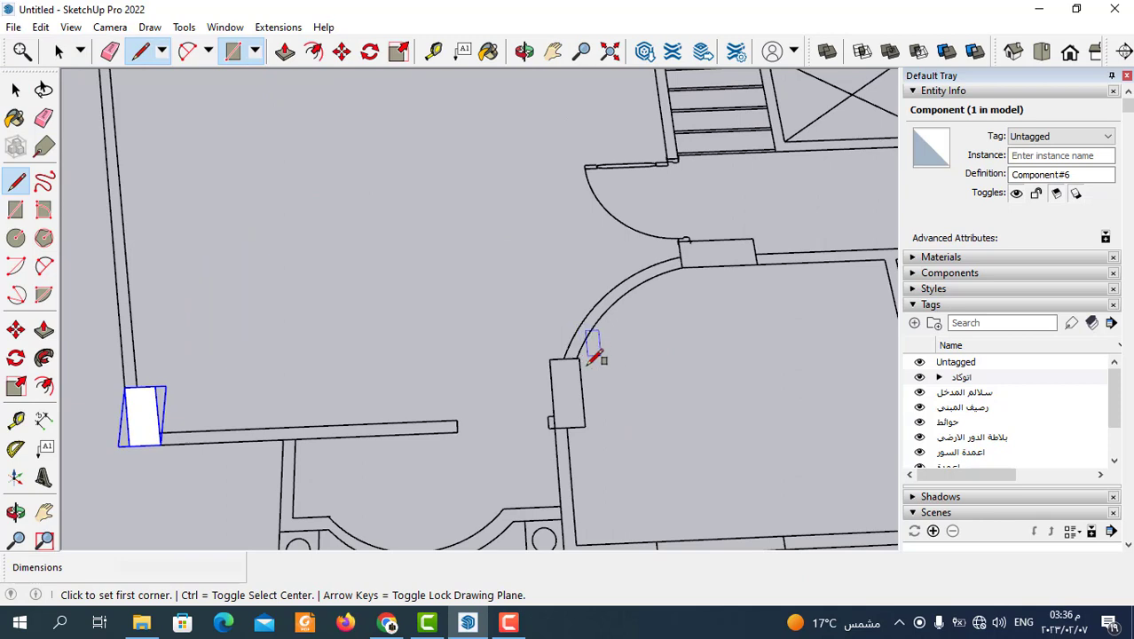
{"action": "left_click", "coordinate": [585, 426]}
{"action": "left_click", "coordinate": [550, 359]}
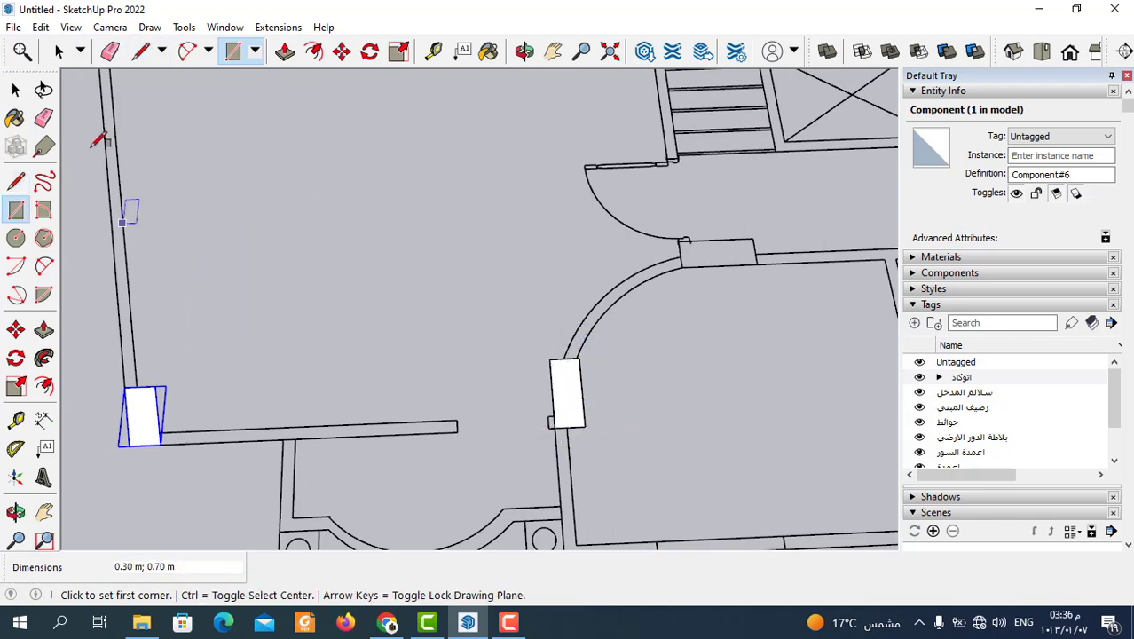
Turn the curved-wall column rectangle into its own component.
{"action": "left_click", "coordinate": [58, 50]}
{"action": "left_click", "coordinate": [584, 404]}
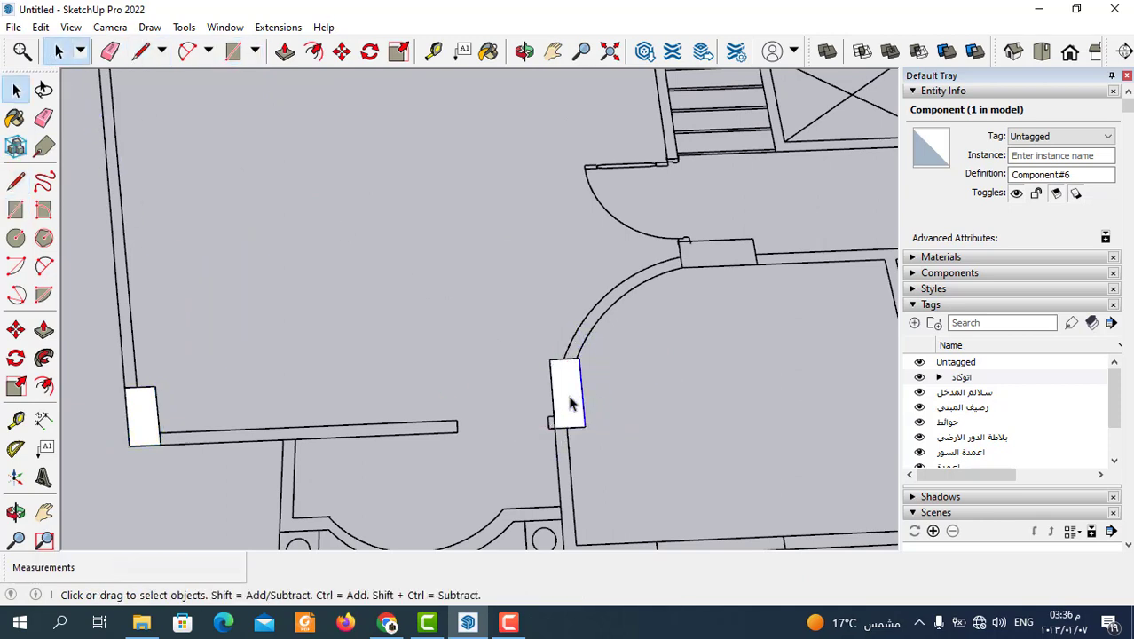
{"action": "double_click", "coordinate": [568, 396]}
{"action": "right_click", "coordinate": [570, 395]}
{"action": "left_click", "coordinate": [612, 259]}
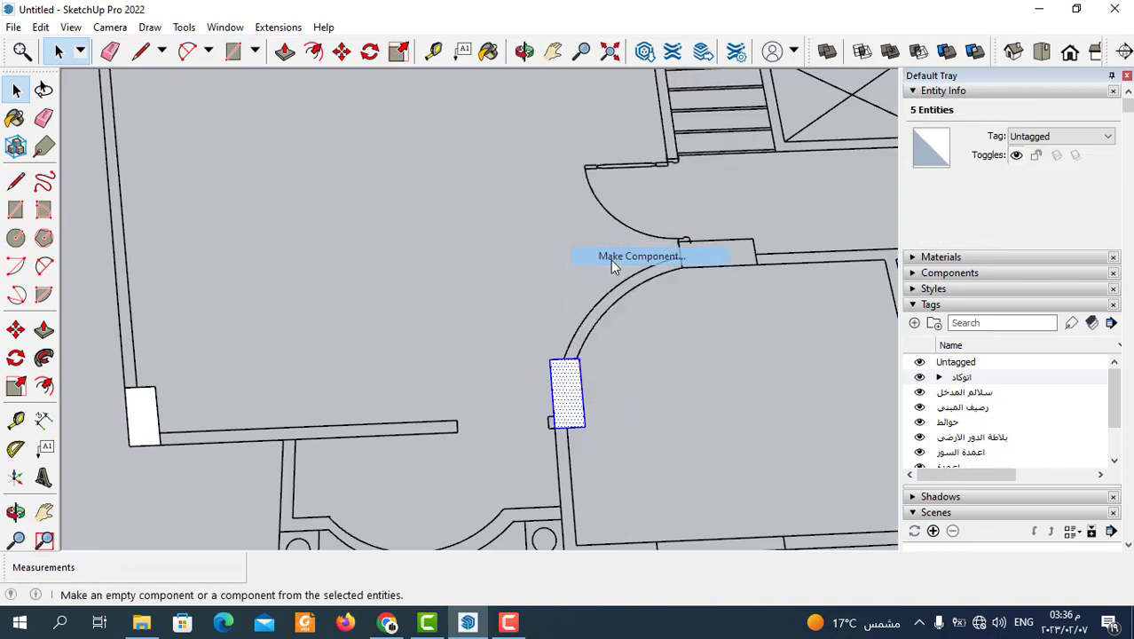
{"action": "left_click", "coordinate": [577, 480]}
{"action": "scroll", "coordinate": [401, 324], "scroll_direction": "down", "scroll_amount": 3}
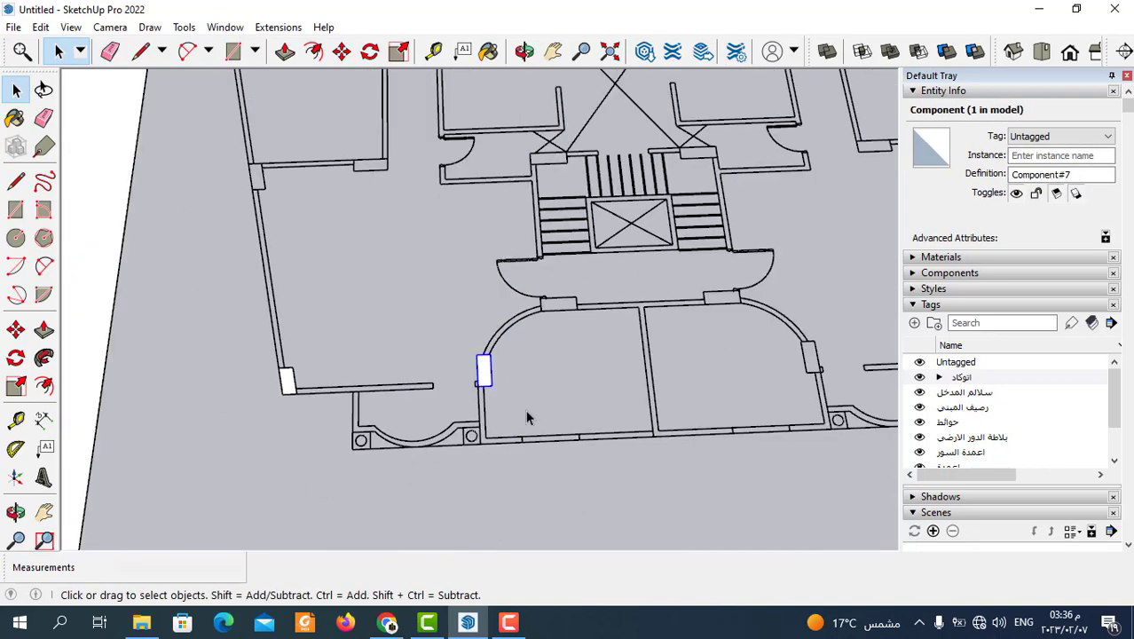
{"action": "left_click", "coordinate": [558, 504]}
{"action": "scroll", "coordinate": [585, 426], "scroll_direction": "down", "scroll_amount": 3}
{"action": "scroll", "coordinate": [625, 348], "scroll_direction": "up", "scroll_amount": 4}
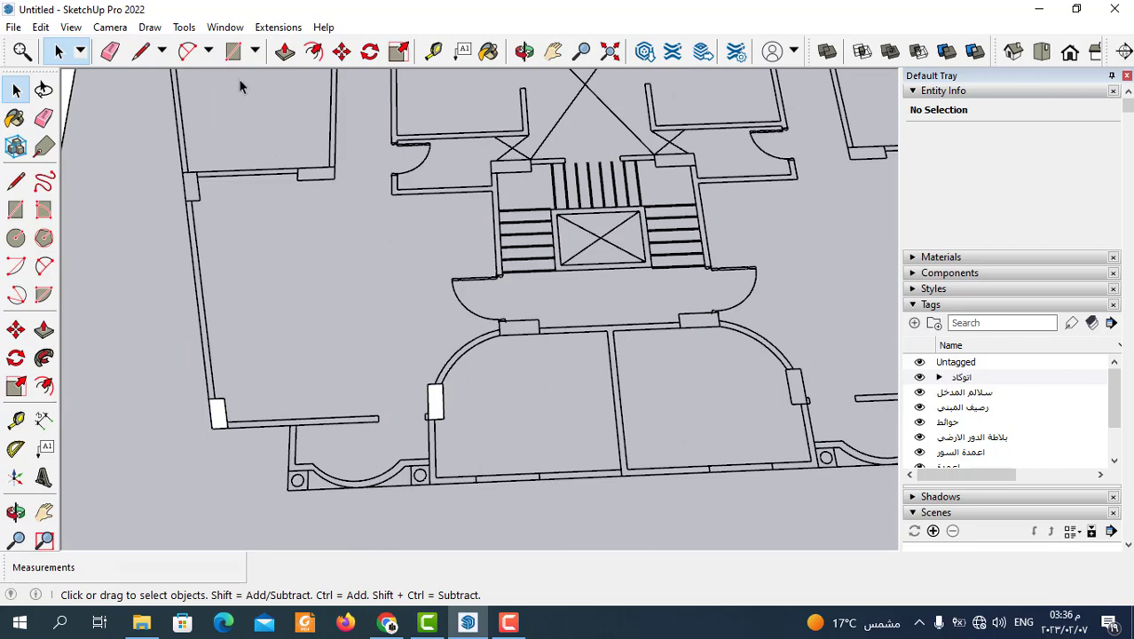
Draw a 0.80 m × 0.30 m rectangle over the landing column.
{"action": "left_click", "coordinate": [232, 50]}
{"action": "scroll", "coordinate": [532, 263], "scroll_direction": "up", "scroll_amount": 3}
{"action": "scroll", "coordinate": [454, 346], "scroll_direction": "up", "scroll_amount": 2}
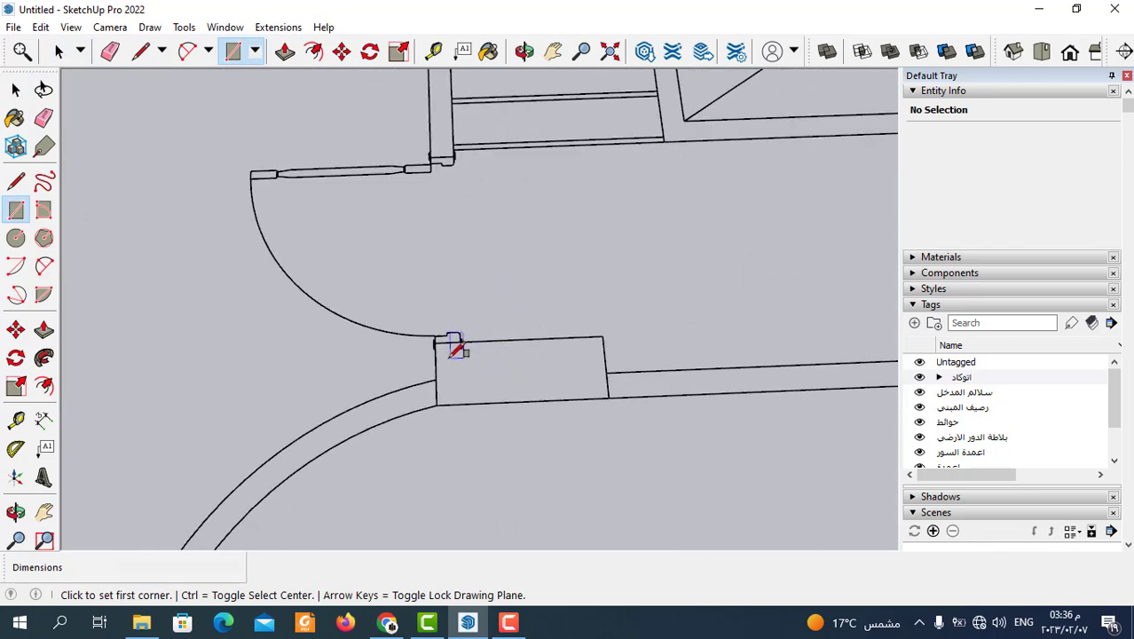
{"action": "left_click", "coordinate": [435, 405]}
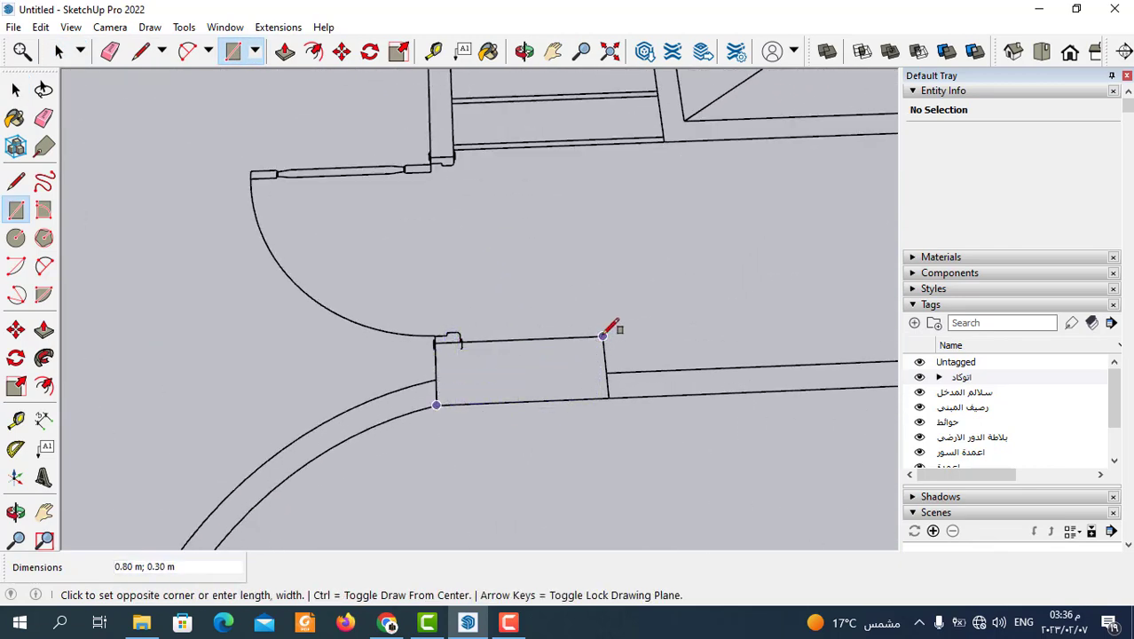
{"action": "left_click", "coordinate": [605, 338]}
{"action": "scroll", "coordinate": [585, 364], "scroll_direction": "down", "scroll_amount": 2}
Make the landing column rectangle a component, Component#8, and deselect it.
{"action": "left_click", "coordinate": [59, 50]}
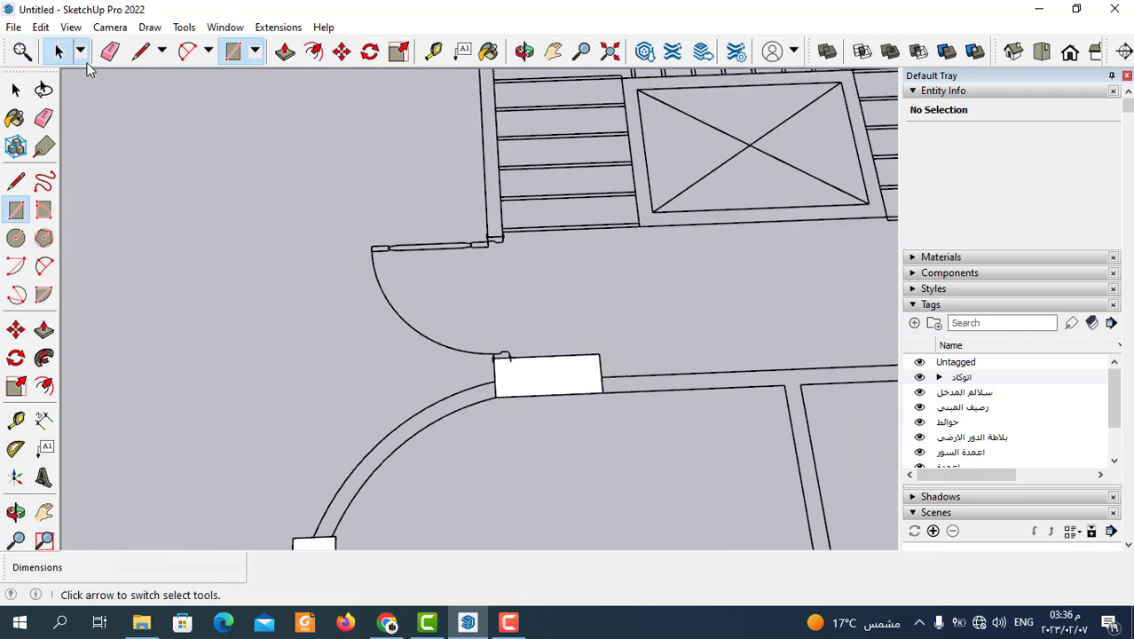
{"action": "left_click", "coordinate": [567, 377]}
{"action": "right_click", "coordinate": [568, 378]}
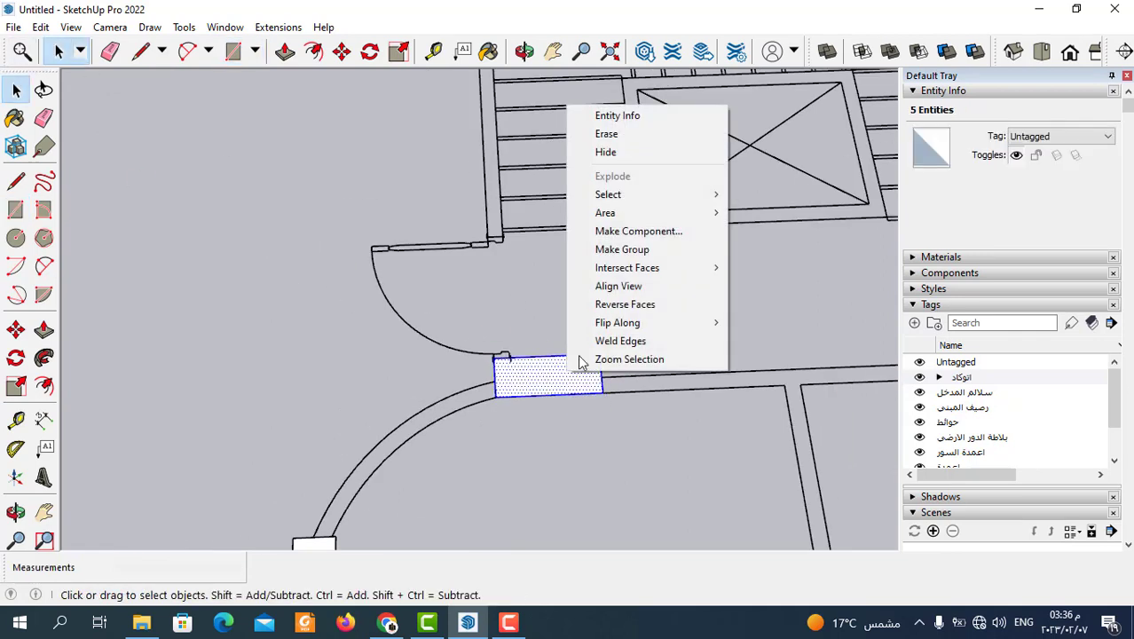
{"action": "left_click", "coordinate": [623, 232]}
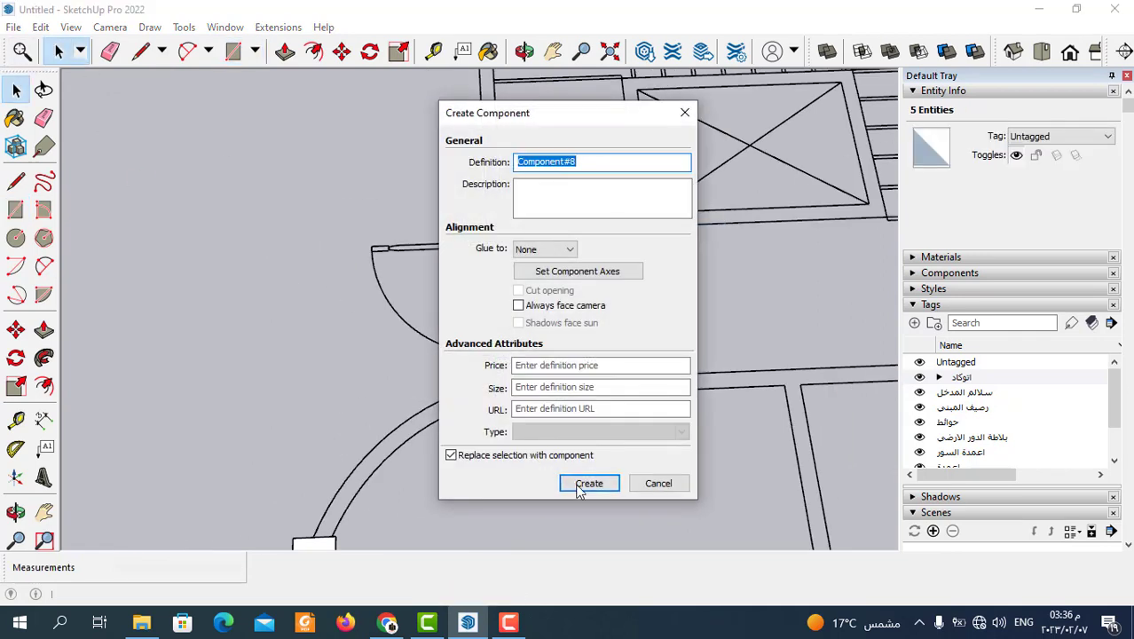
{"action": "left_click", "coordinate": [588, 484]}
{"action": "scroll", "coordinate": [356, 428], "scroll_direction": "down", "scroll_amount": 2}
{"action": "scroll", "coordinate": [621, 465], "scroll_direction": "down", "scroll_amount": 2}
{"action": "left_click", "coordinate": [470, 330]}
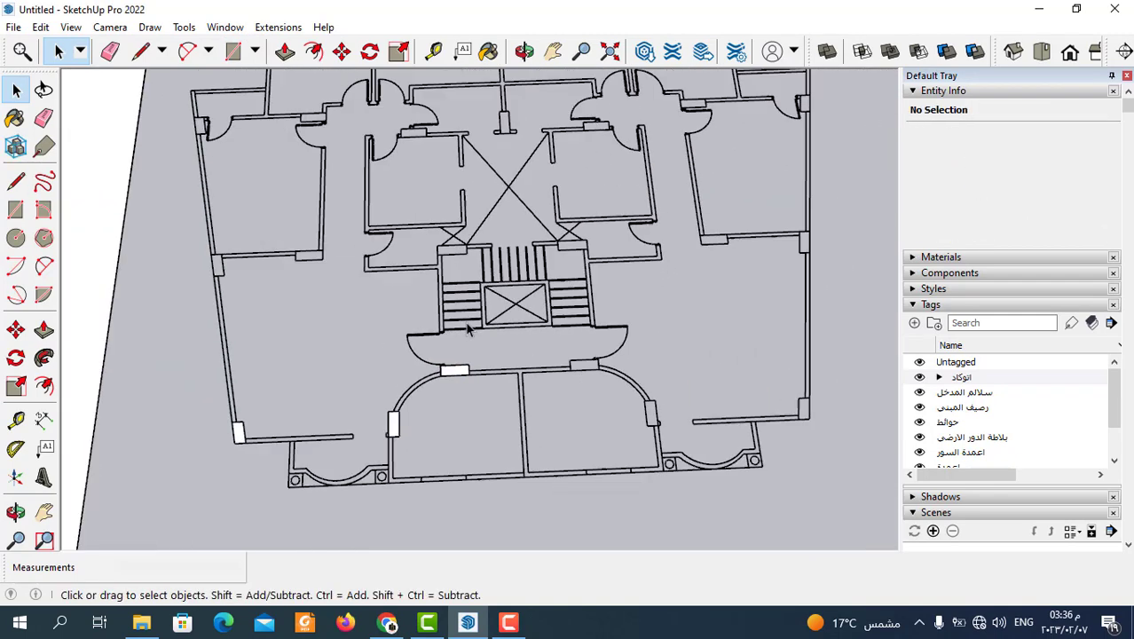
{"action": "scroll", "coordinate": [540, 392], "scroll_direction": "up", "scroll_amount": 2}
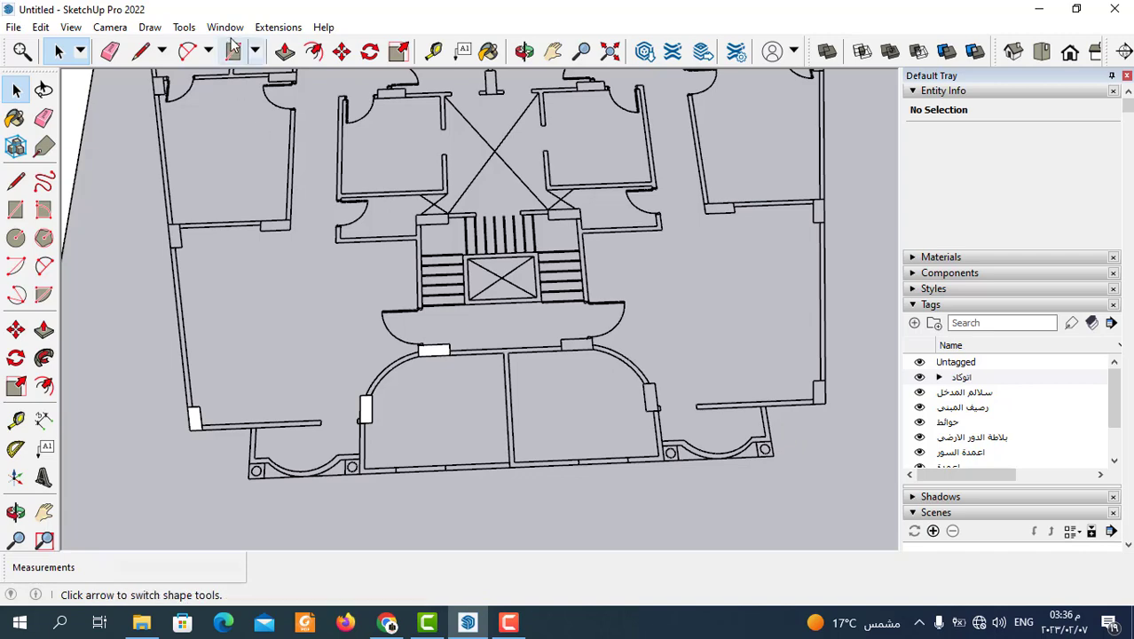
Trace the doorway-side column's corners with lines into a closed face.
{"action": "left_click", "coordinate": [140, 51]}
{"action": "scroll", "coordinate": [546, 338], "scroll_direction": "up", "scroll_amount": 2}
{"action": "scroll", "coordinate": [601, 372], "scroll_direction": "up", "scroll_amount": 2}
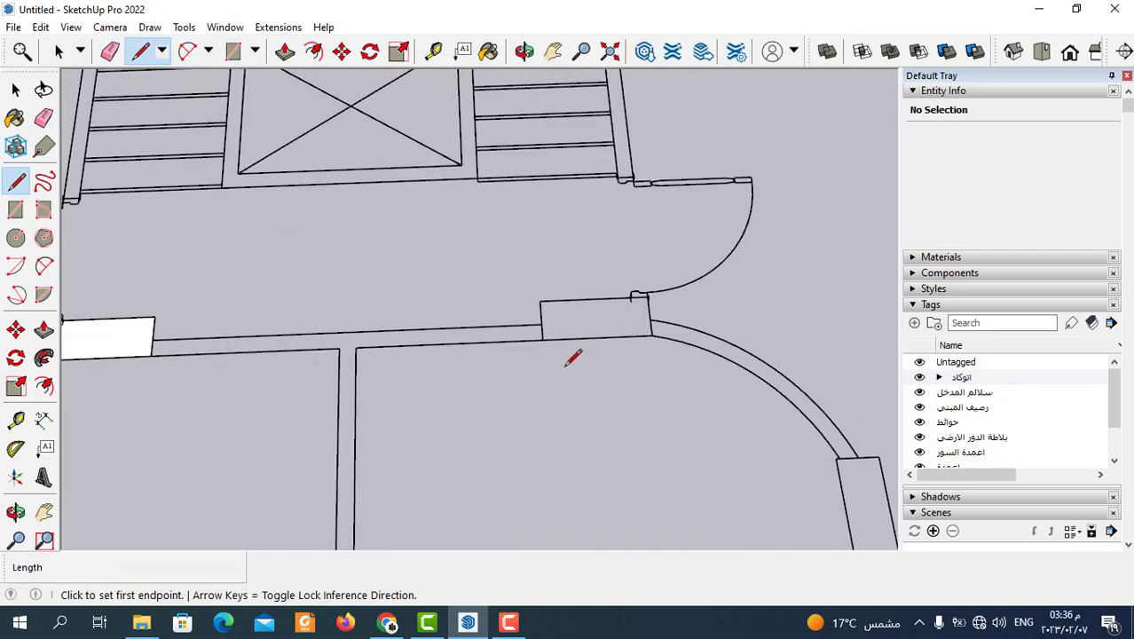
{"action": "left_click", "coordinate": [542, 338]}
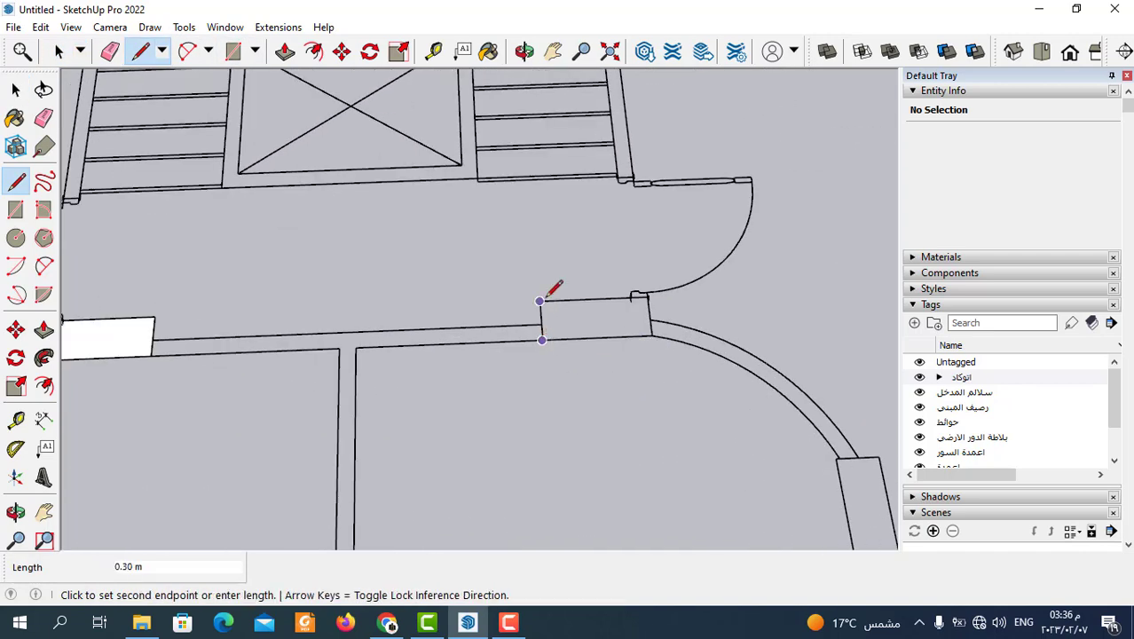
{"action": "scroll", "coordinate": [621, 293], "scroll_direction": "up", "scroll_amount": 1}
{"action": "scroll", "coordinate": [643, 293], "scroll_direction": "up", "scroll_amount": 2}
{"action": "left_click", "coordinate": [653, 284]}
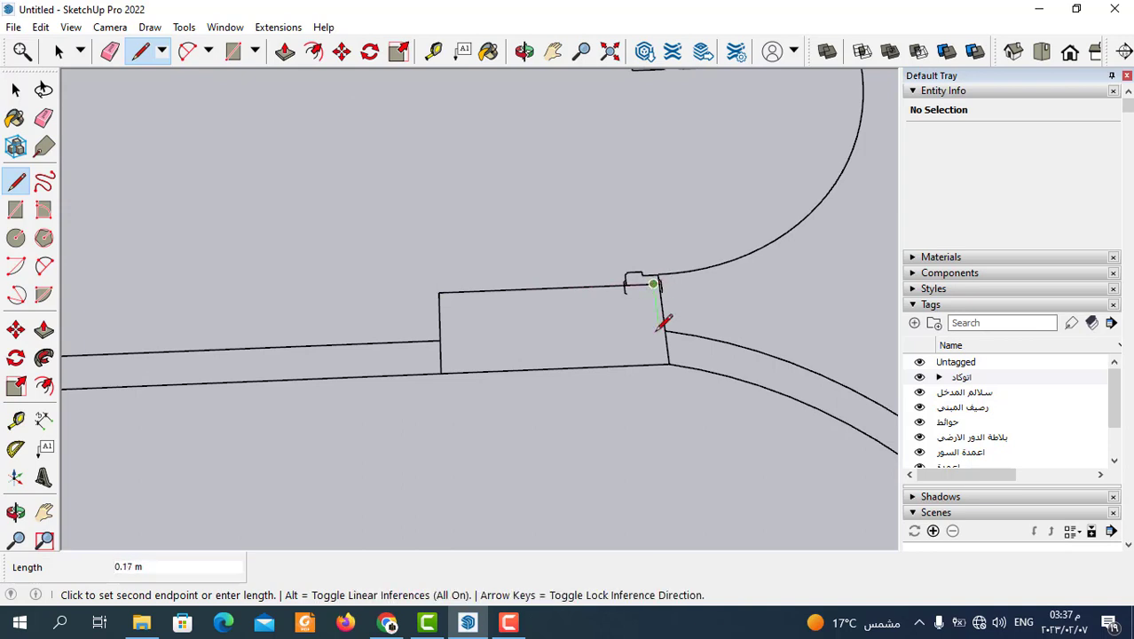
{"action": "scroll", "coordinate": [664, 362], "scroll_direction": "up", "scroll_amount": 1}
{"action": "left_click", "coordinate": [667, 360]}
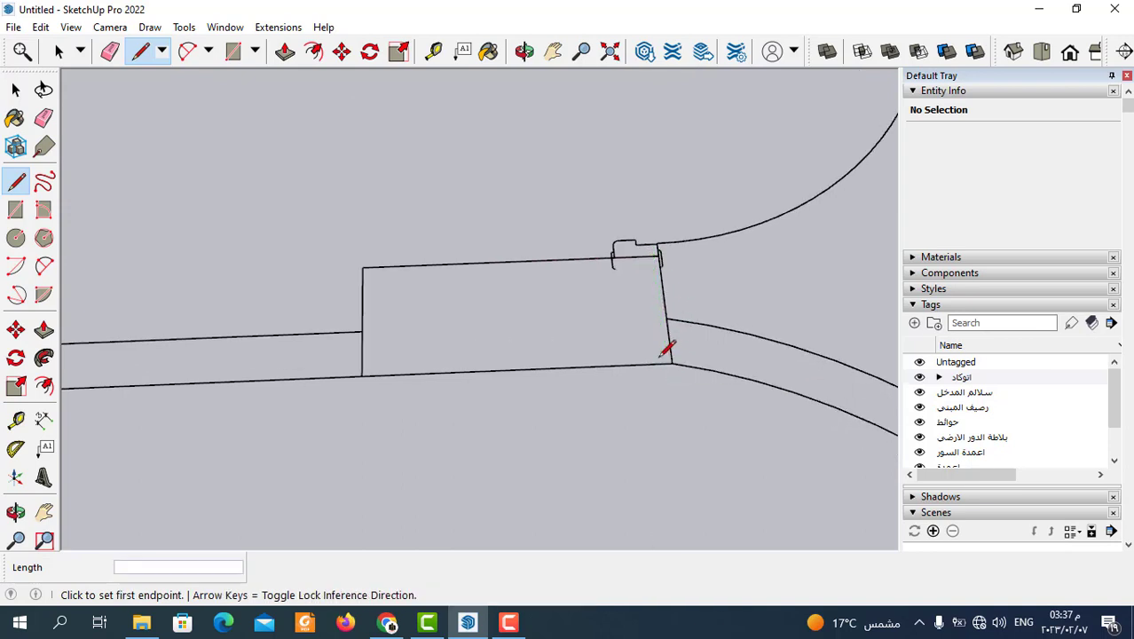
{"action": "left_click", "coordinate": [373, 266]}
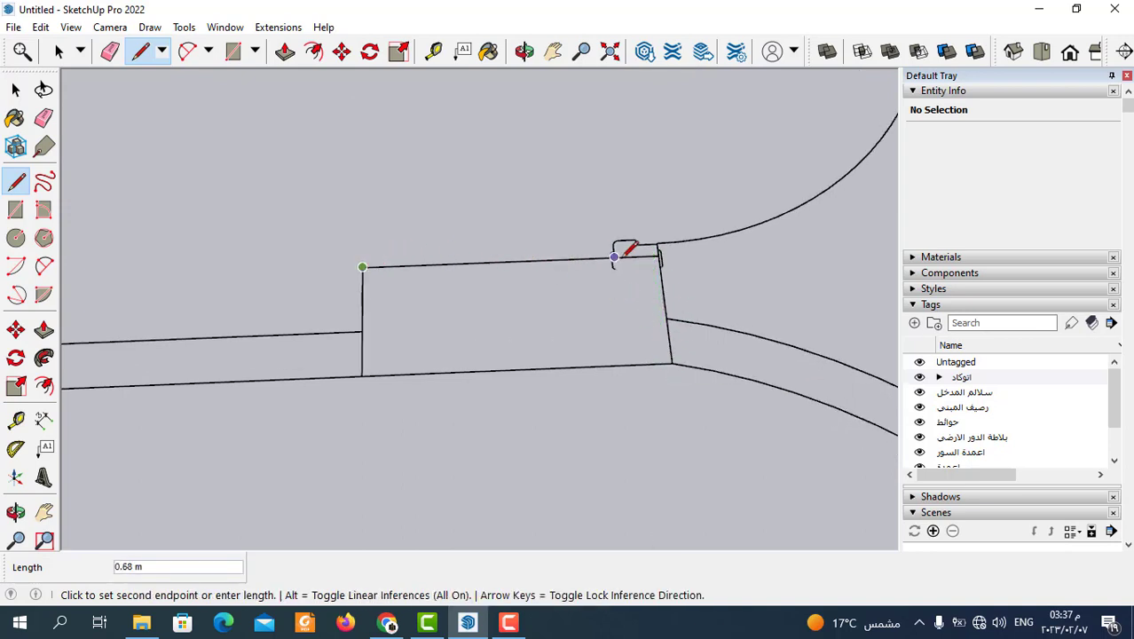
{"action": "scroll", "coordinate": [630, 251], "scroll_direction": "up", "scroll_amount": 2}
{"action": "left_click", "coordinate": [670, 254]}
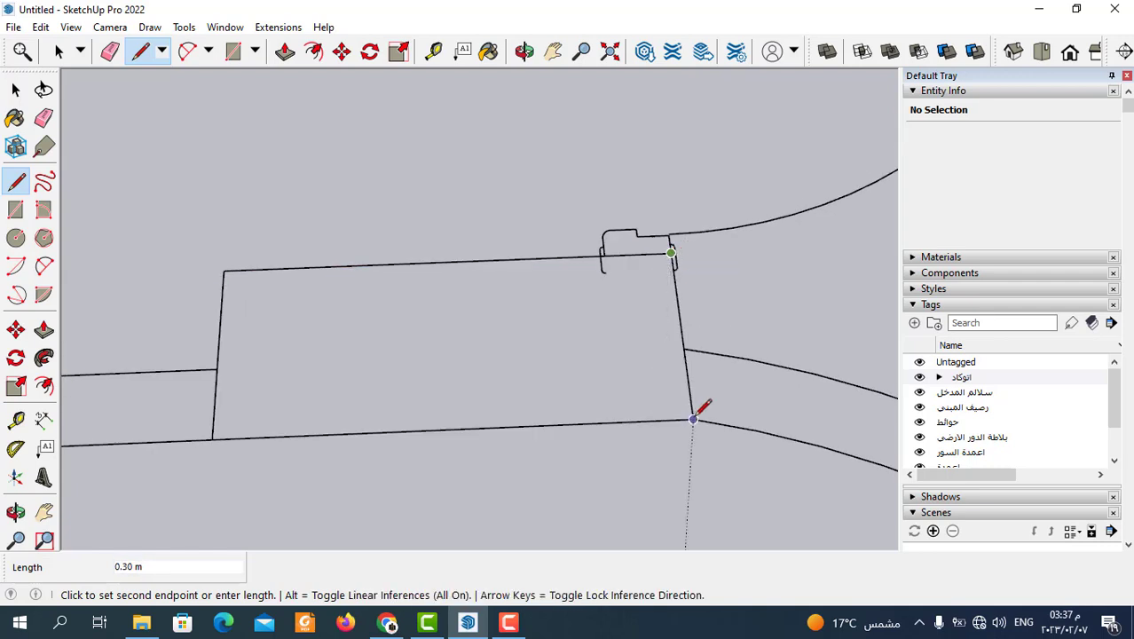
{"action": "left_click", "coordinate": [693, 419]}
{"action": "left_click", "coordinate": [212, 438]}
Make the doorway column face into its own component, Component#9.
{"action": "left_click", "coordinate": [58, 51]}
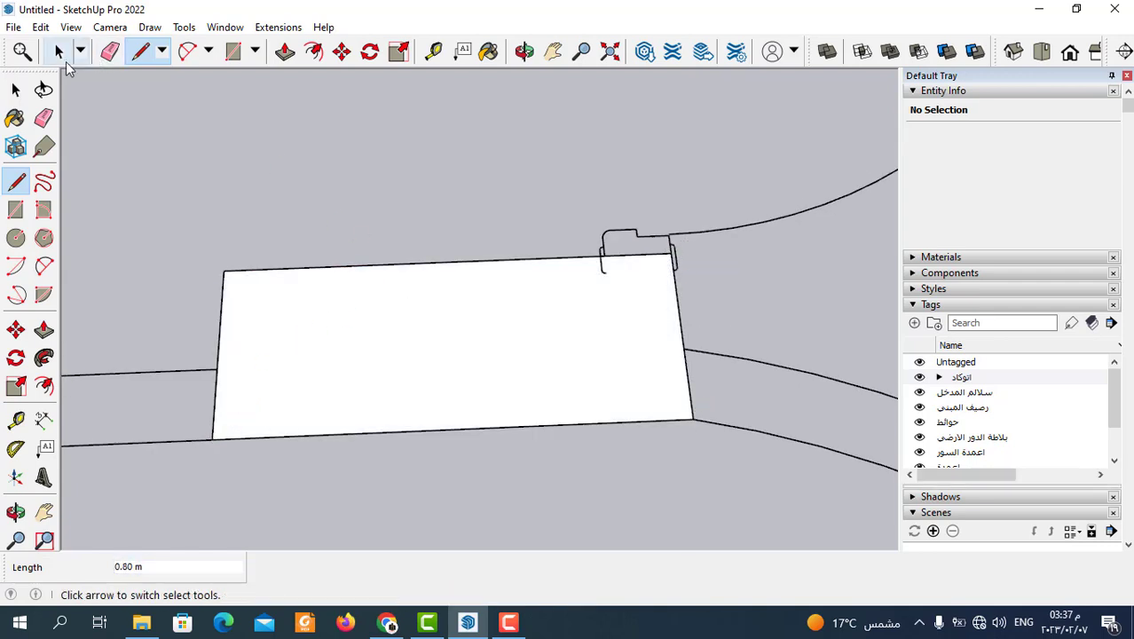
{"action": "left_click", "coordinate": [387, 304]}
{"action": "double_click", "coordinate": [387, 304]}
{"action": "right_click", "coordinate": [387, 300]}
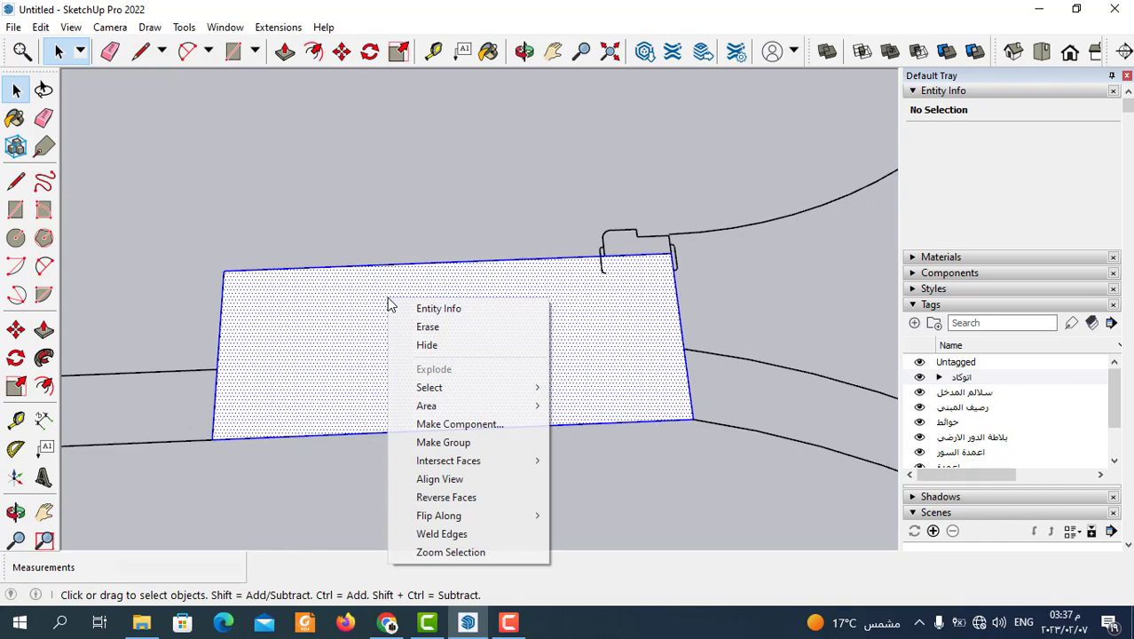
{"action": "left_click", "coordinate": [475, 424]}
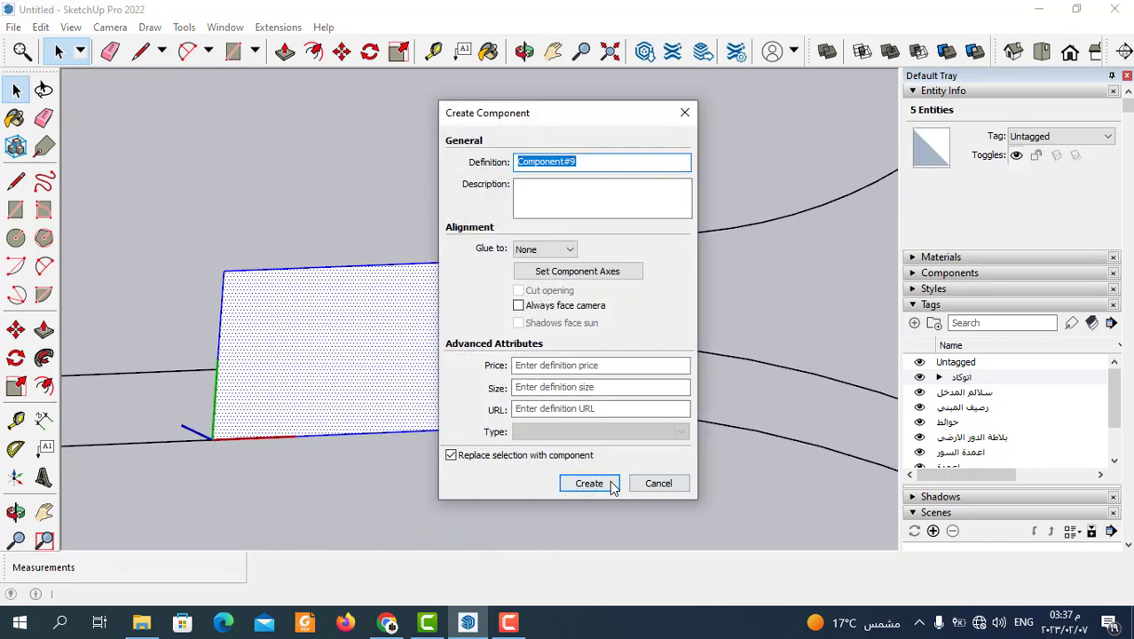
{"action": "left_click", "coordinate": [608, 481]}
{"action": "scroll", "coordinate": [407, 286], "scroll_direction": "down", "scroll_amount": 5}
{"action": "scroll", "coordinate": [406, 286], "scroll_direction": "down", "scroll_amount": 2}
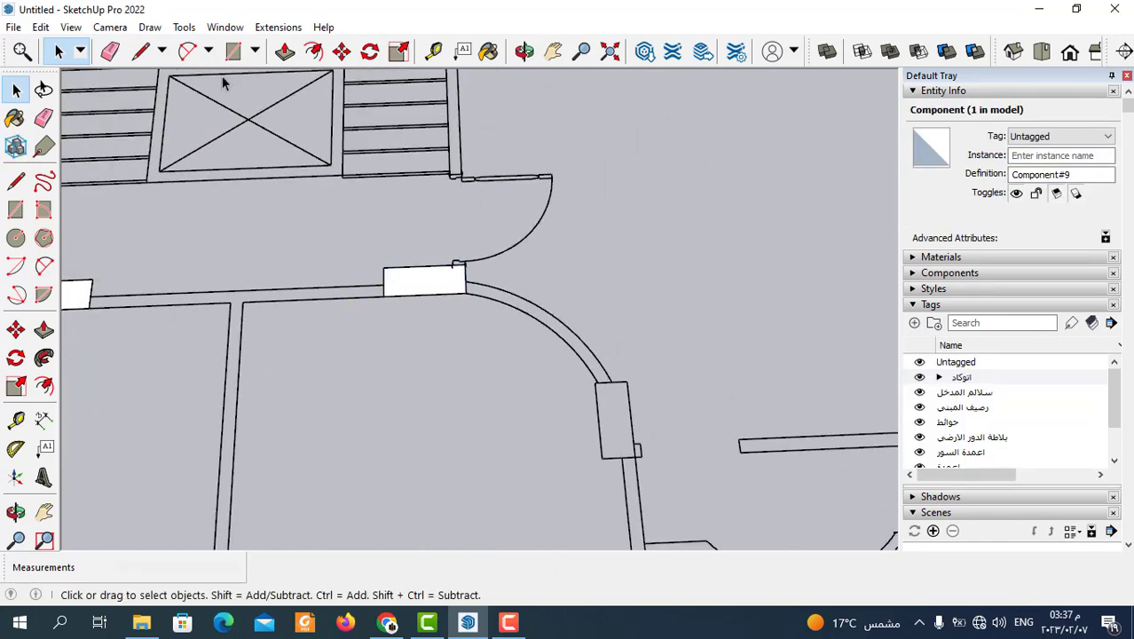
{"action": "left_click", "coordinate": [232, 51]}
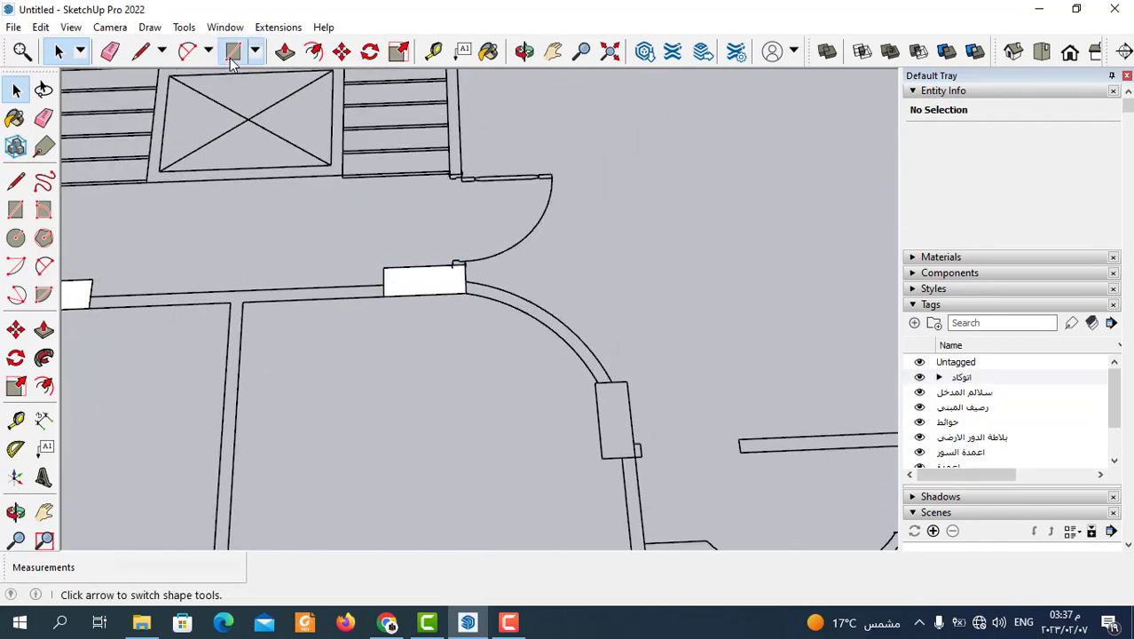
Draw a 0.30 m × 0.70 m rectangle on the right curved-wall column and make it a component.
{"action": "left_click", "coordinate": [602, 457]}
{"action": "left_click", "coordinate": [627, 383]}
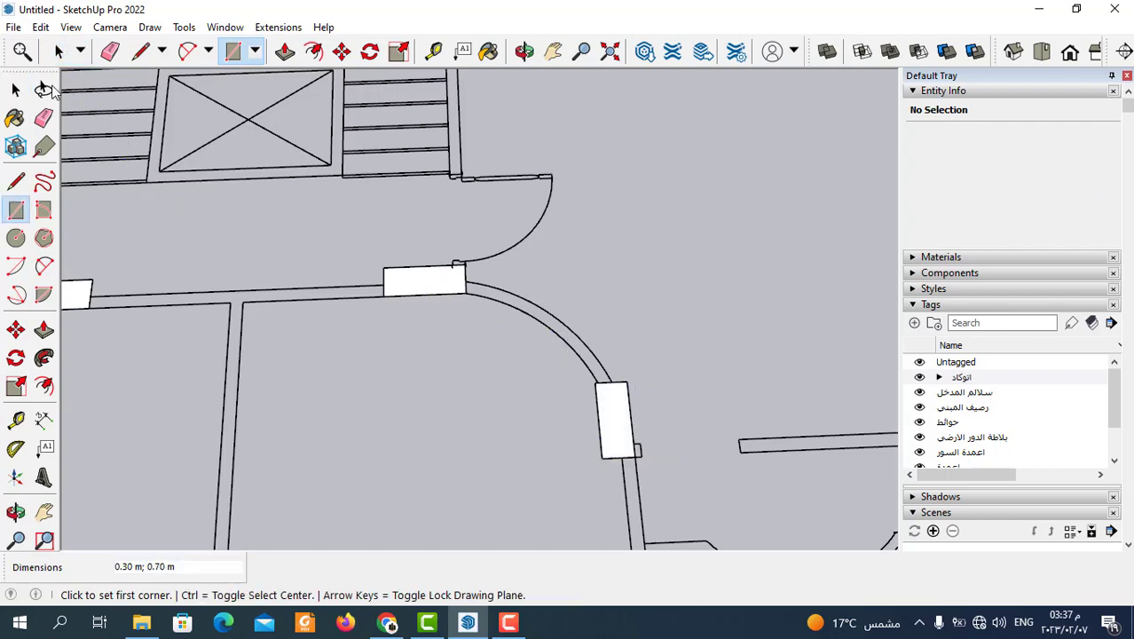
{"action": "left_click", "coordinate": [59, 51]}
{"action": "scroll", "coordinate": [778, 387], "scroll_direction": "down", "scroll_amount": 3}
{"action": "scroll", "coordinate": [710, 390], "scroll_direction": "up", "scroll_amount": 1}
{"action": "scroll", "coordinate": [672, 395], "scroll_direction": "up", "scroll_amount": 2}
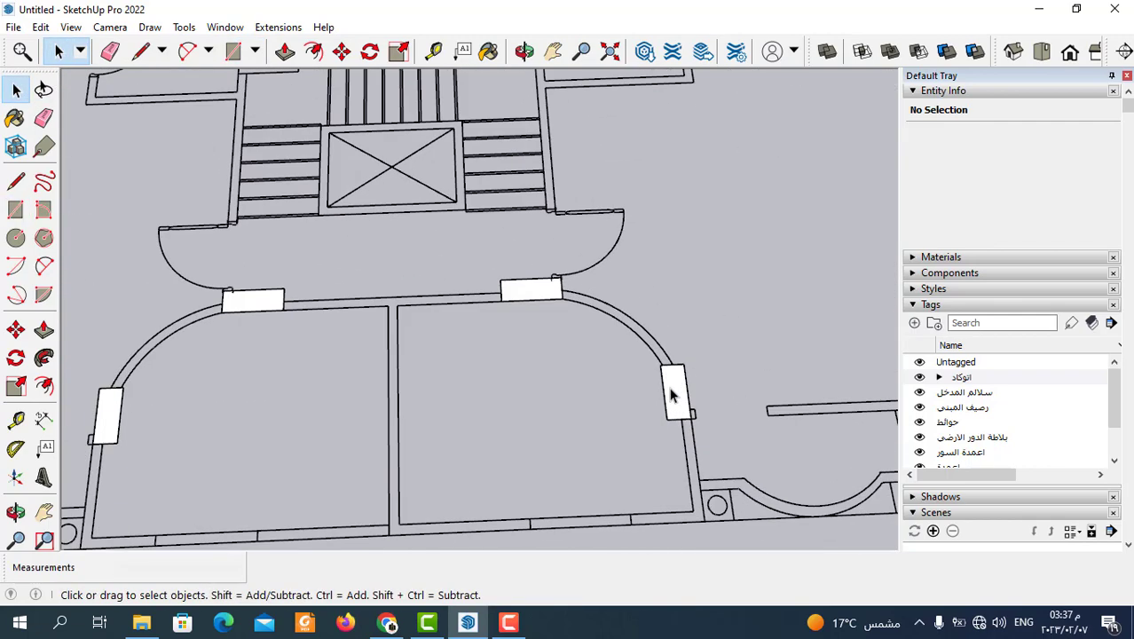
{"action": "right_click", "coordinate": [672, 395]}
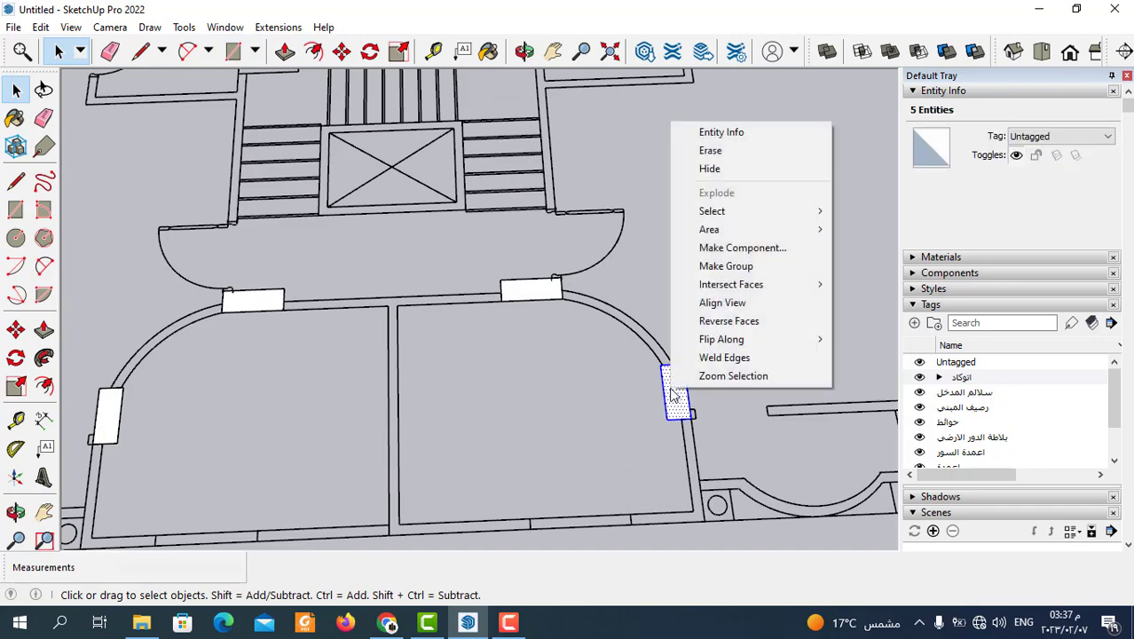
{"action": "left_click", "coordinate": [724, 249]}
{"action": "left_click", "coordinate": [587, 475]}
{"action": "scroll", "coordinate": [588, 475], "scroll_direction": "down", "scroll_amount": 3}
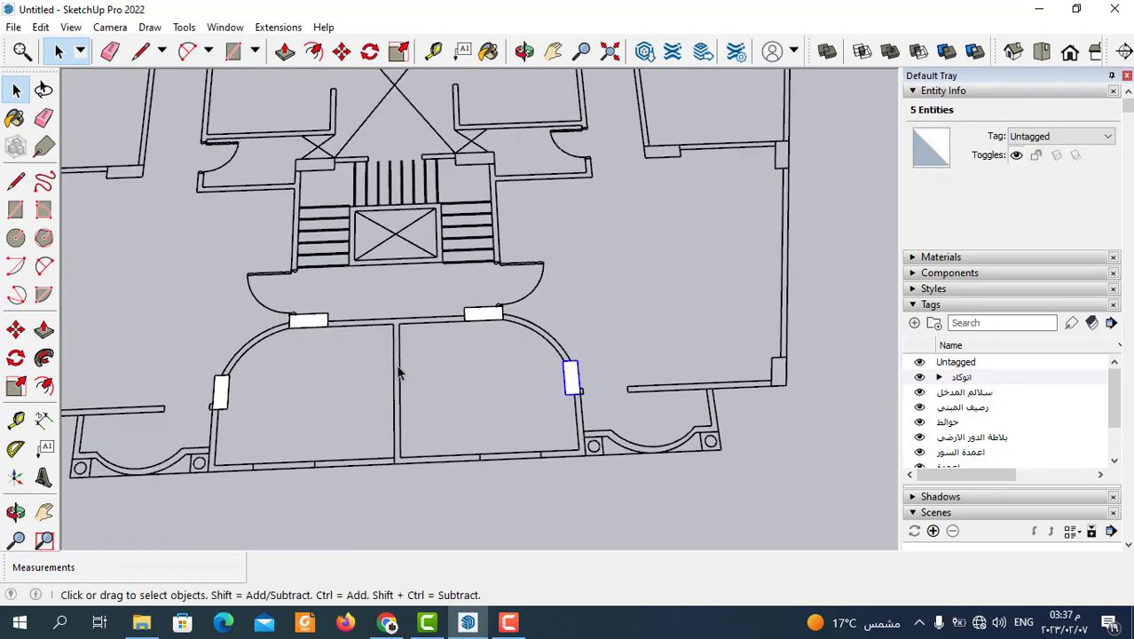
{"action": "left_click", "coordinate": [140, 50]}
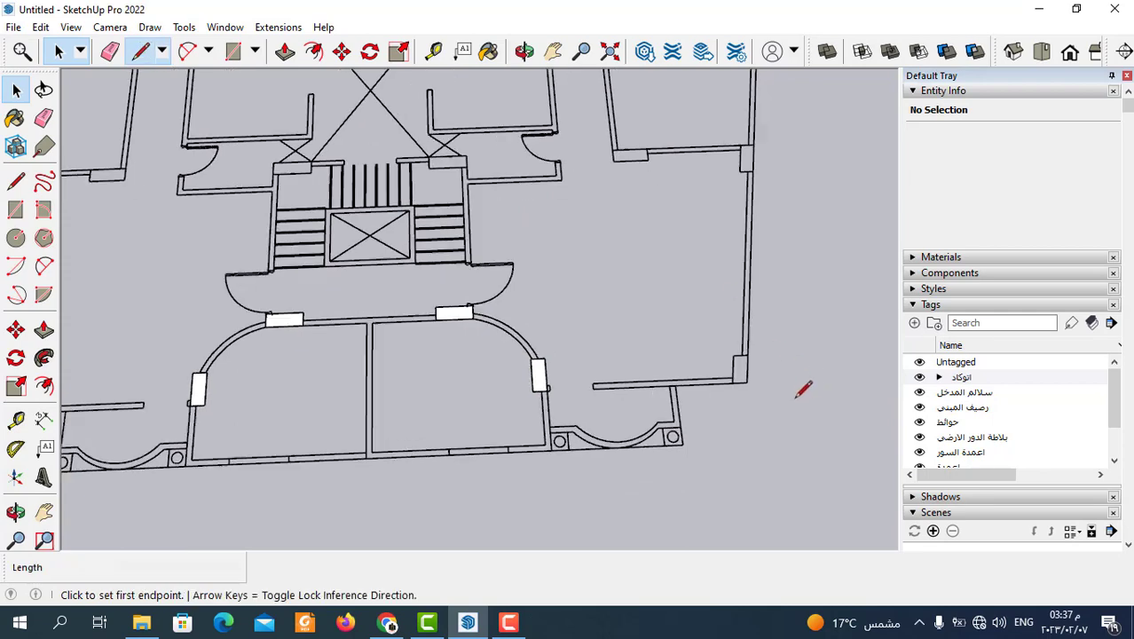
Outline the lower-right wall-corner column with lines until it closes into a face.
{"action": "scroll", "coordinate": [736, 376], "scroll_direction": "up", "scroll_amount": 3}
{"action": "left_click", "coordinate": [730, 370]}
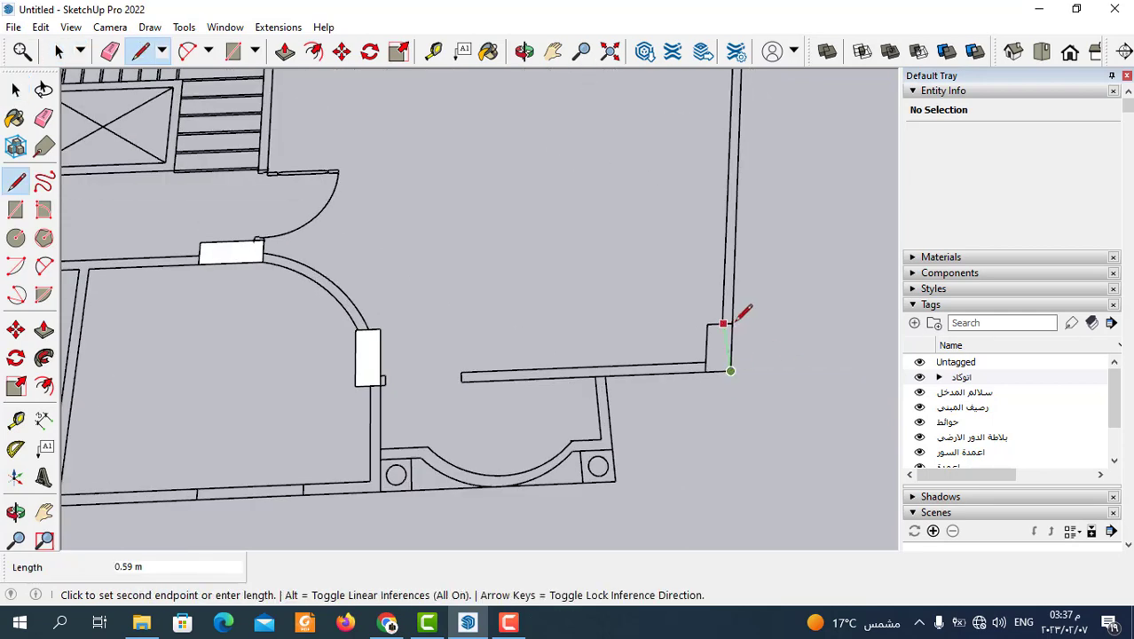
{"action": "scroll", "coordinate": [735, 318], "scroll_direction": "up", "scroll_amount": 1}
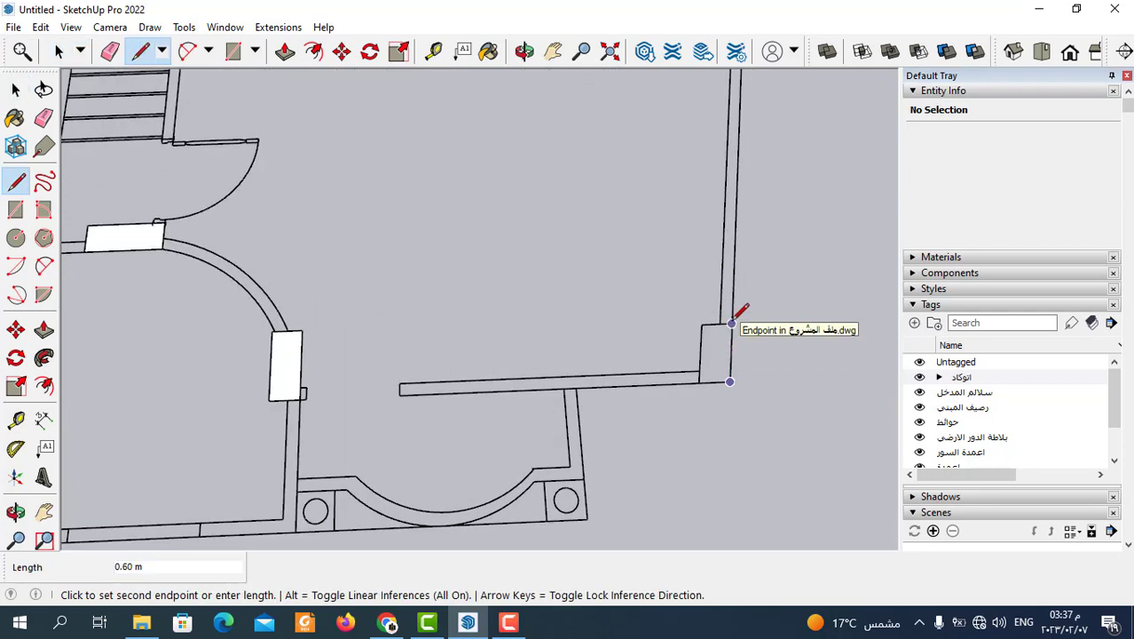
{"action": "left_click", "coordinate": [730, 324]}
{"action": "left_click", "coordinate": [700, 324]}
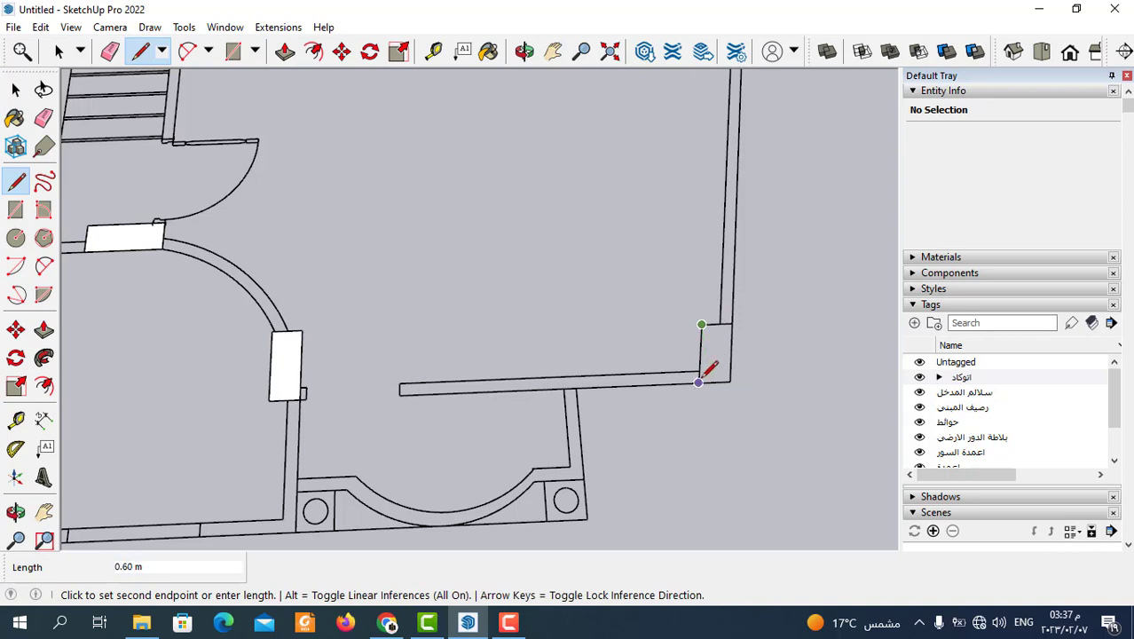
{"action": "left_click", "coordinate": [699, 382]}
{"action": "key", "text": "Escape"}
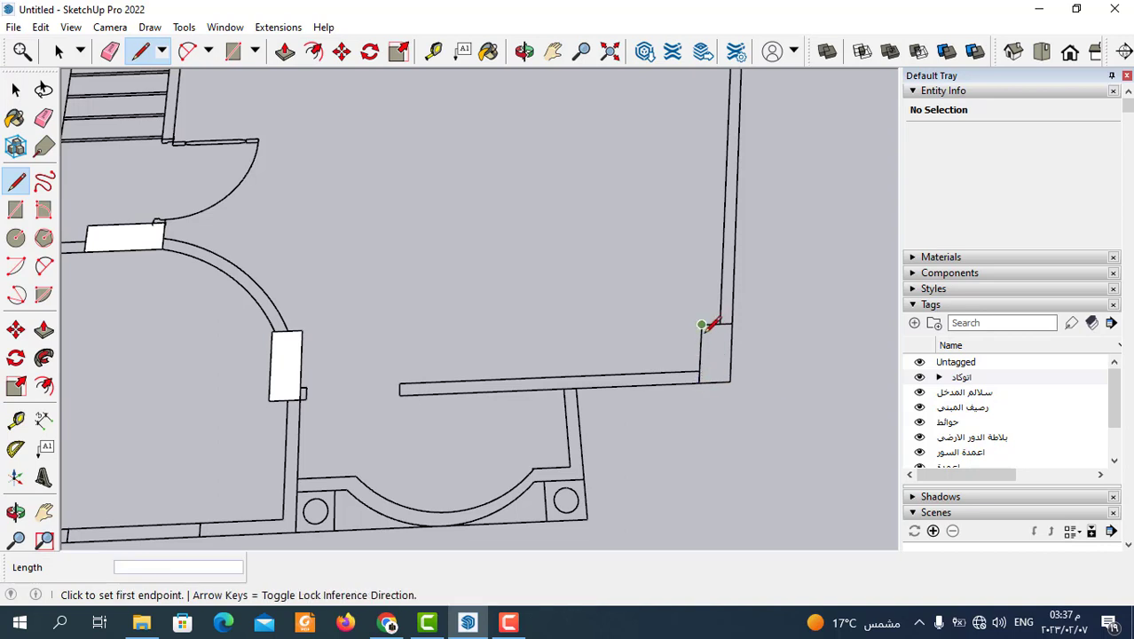
{"action": "left_click", "coordinate": [702, 325]}
{"action": "left_click", "coordinate": [729, 381]}
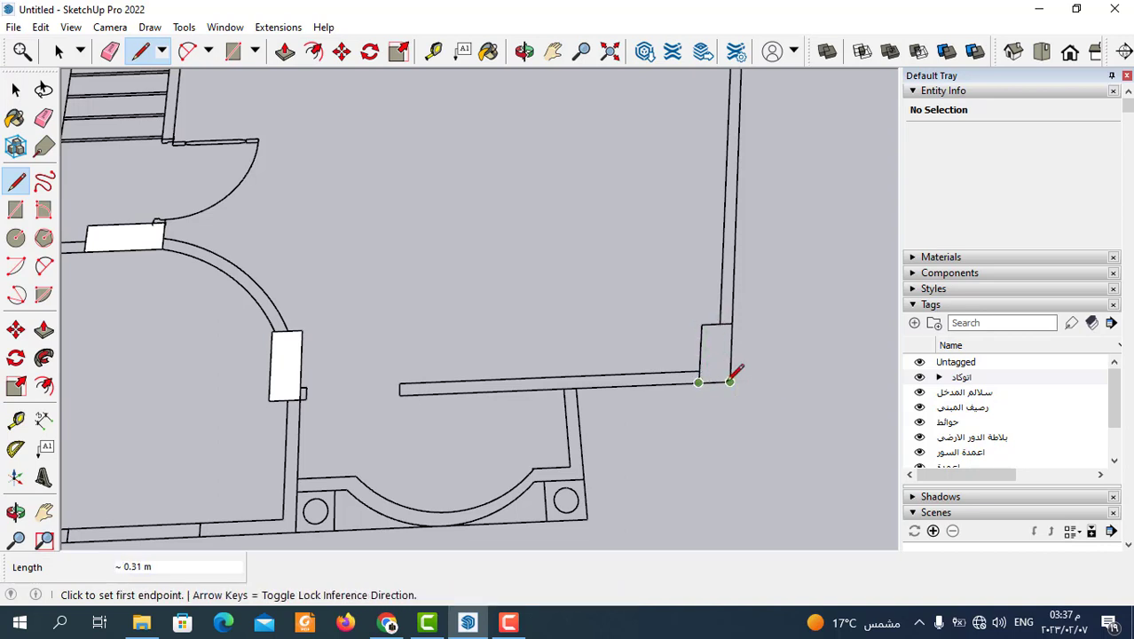
Make the lower-right corner column face into Component#11.
{"action": "left_click", "coordinate": [59, 50]}
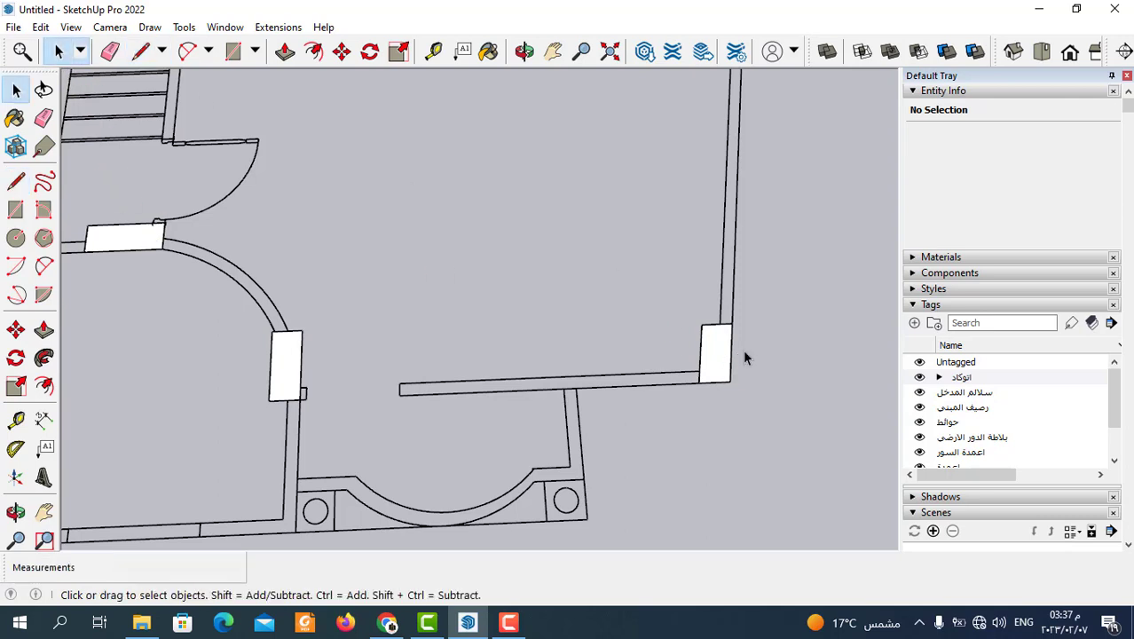
{"action": "right_click", "coordinate": [712, 357]}
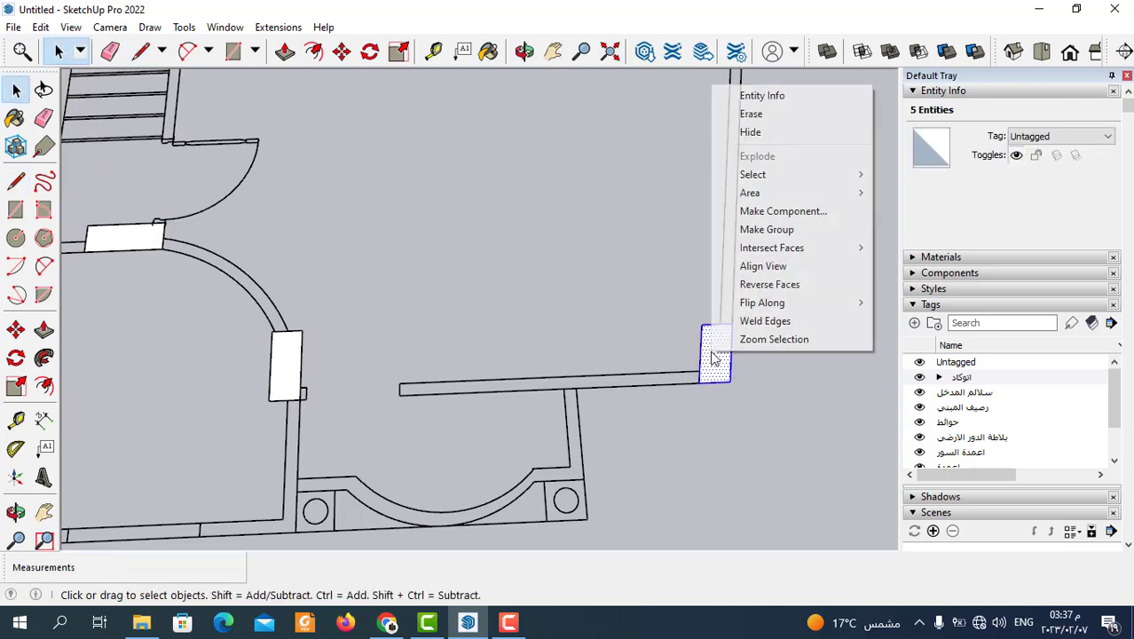
{"action": "left_click", "coordinate": [764, 212]}
{"action": "left_click", "coordinate": [595, 484]}
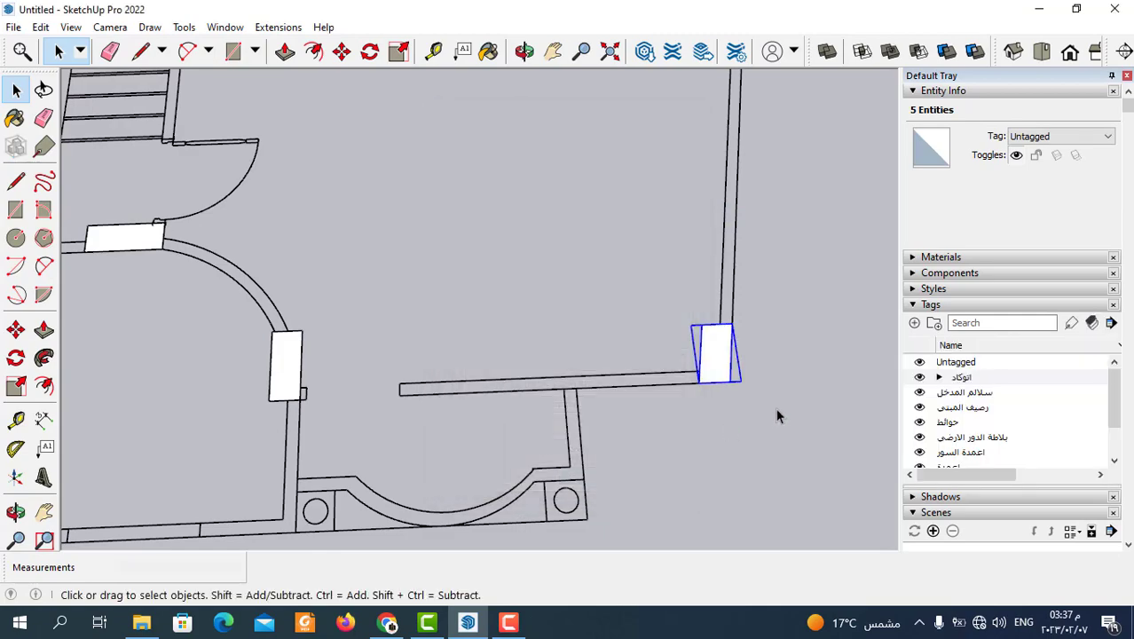
{"action": "scroll", "coordinate": [710, 391], "scroll_direction": "down", "scroll_amount": 5}
{"action": "scroll", "coordinate": [696, 388], "scroll_direction": "down", "scroll_amount": 3}
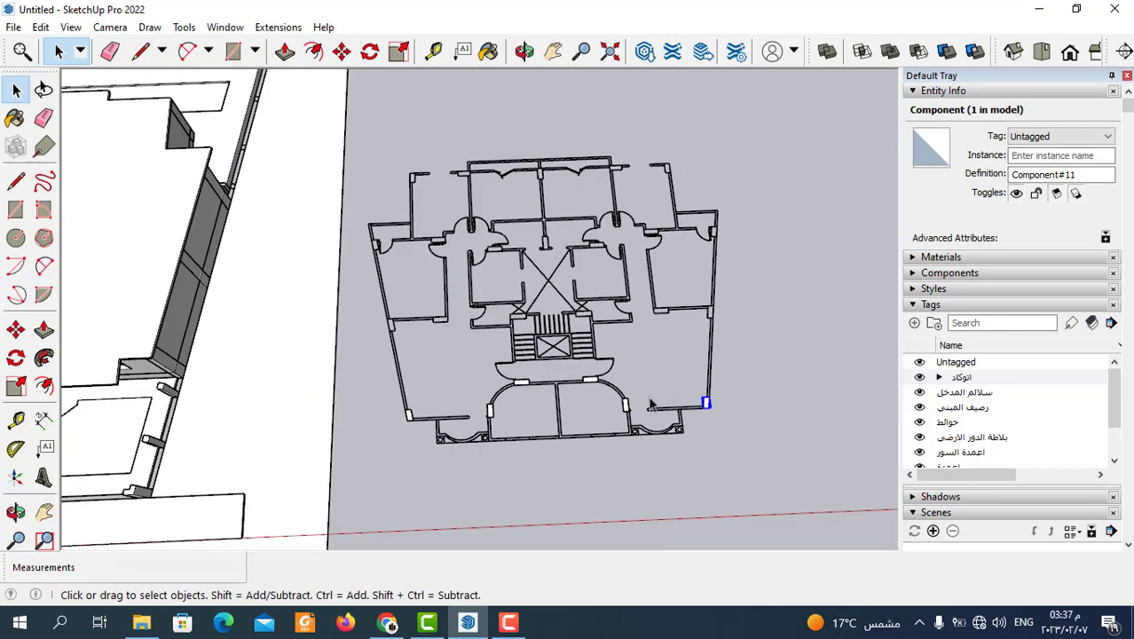
Trace the column at the right outer wall corner into a closed face.
{"action": "scroll", "coordinate": [650, 404], "scroll_direction": "up", "scroll_amount": 2}
{"action": "scroll", "coordinate": [785, 287], "scroll_direction": "up", "scroll_amount": 2}
{"action": "scroll", "coordinate": [772, 297], "scroll_direction": "up", "scroll_amount": 2}
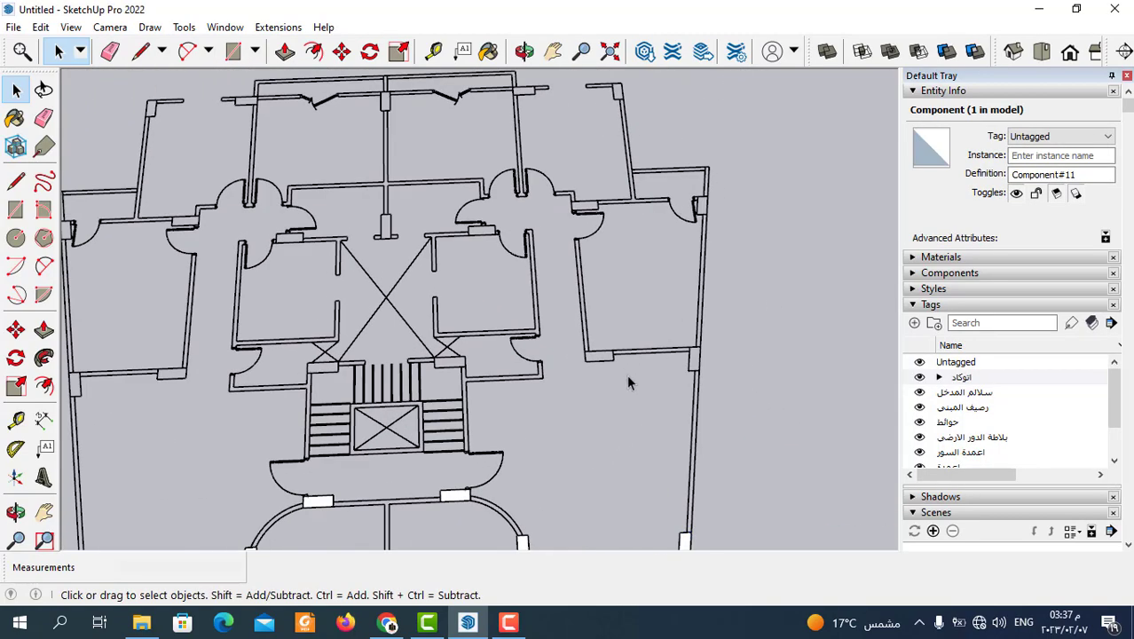
{"action": "scroll", "coordinate": [479, 345], "scroll_direction": "down", "scroll_amount": 2}
{"action": "left_click", "coordinate": [211, 106]}
{"action": "left_click", "coordinate": [141, 51]}
{"action": "scroll", "coordinate": [523, 293], "scroll_direction": "up", "scroll_amount": 2}
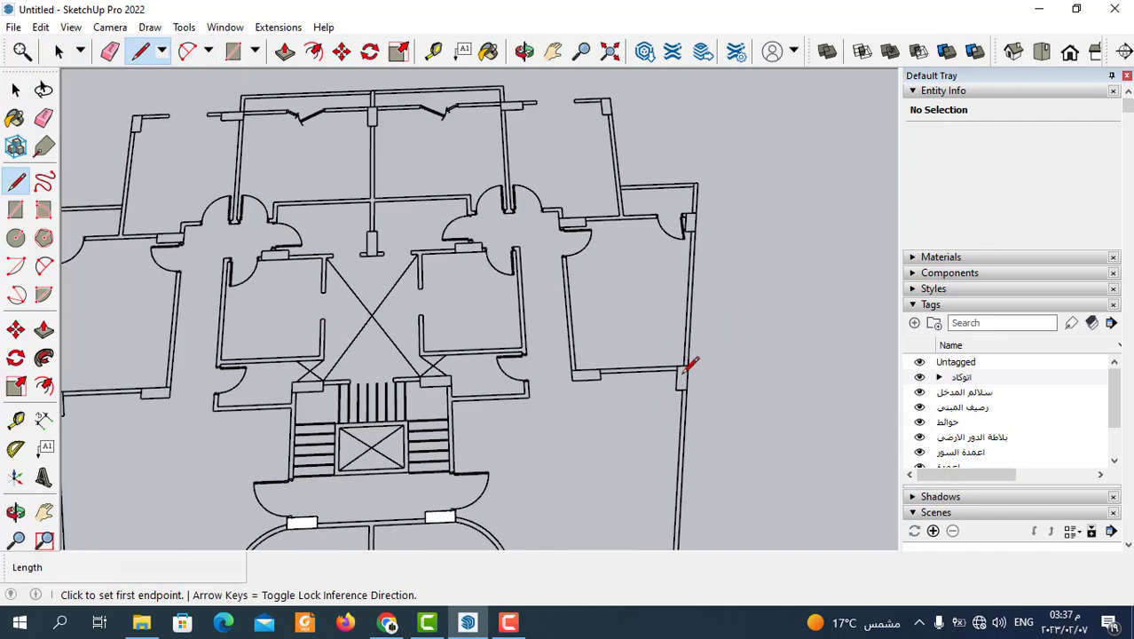
{"action": "scroll", "coordinate": [683, 371], "scroll_direction": "up", "scroll_amount": 2}
{"action": "left_click", "coordinate": [671, 397]}
{"action": "scroll", "coordinate": [673, 355], "scroll_direction": "up", "scroll_amount": 1}
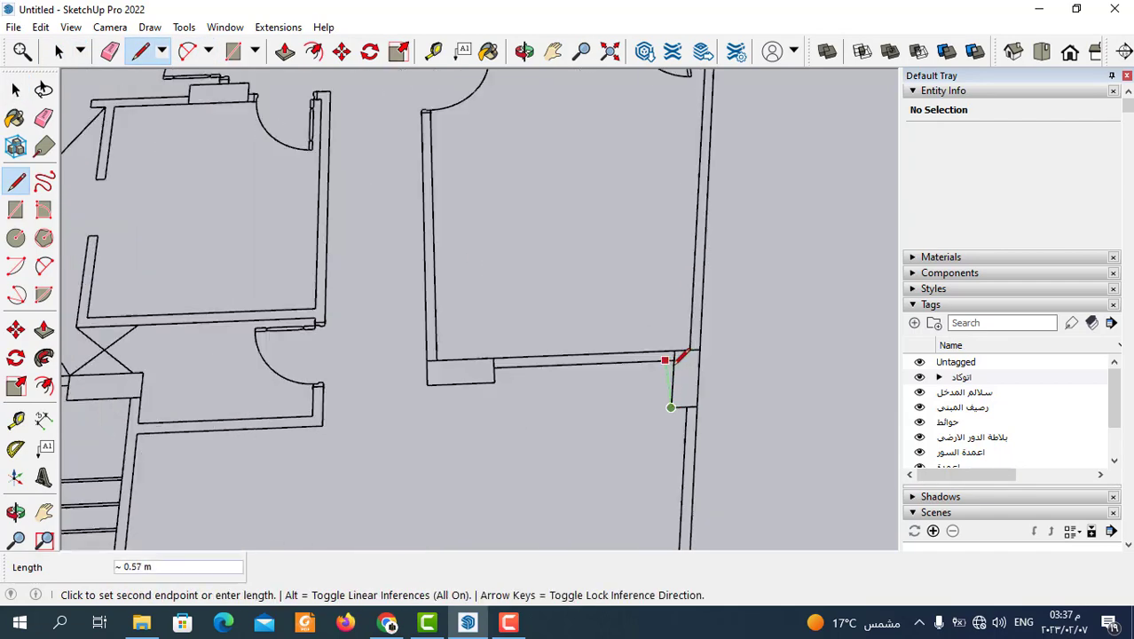
{"action": "scroll", "coordinate": [676, 351], "scroll_direction": "up", "scroll_amount": 1}
{"action": "left_click", "coordinate": [702, 347]}
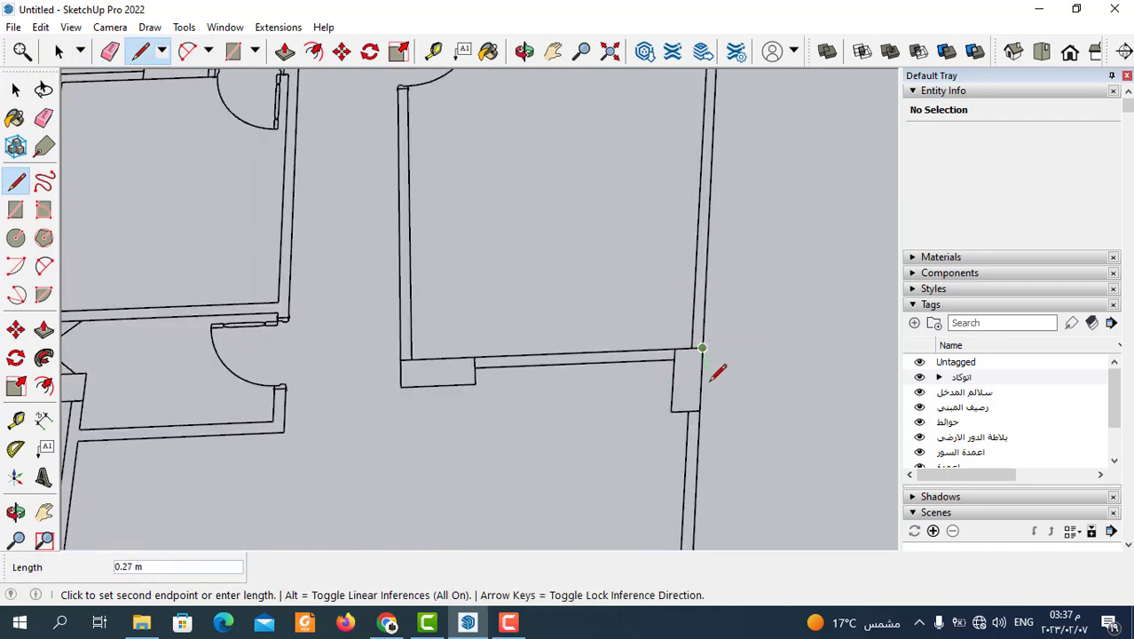
{"action": "left_click", "coordinate": [699, 410]}
{"action": "left_click", "coordinate": [670, 411]}
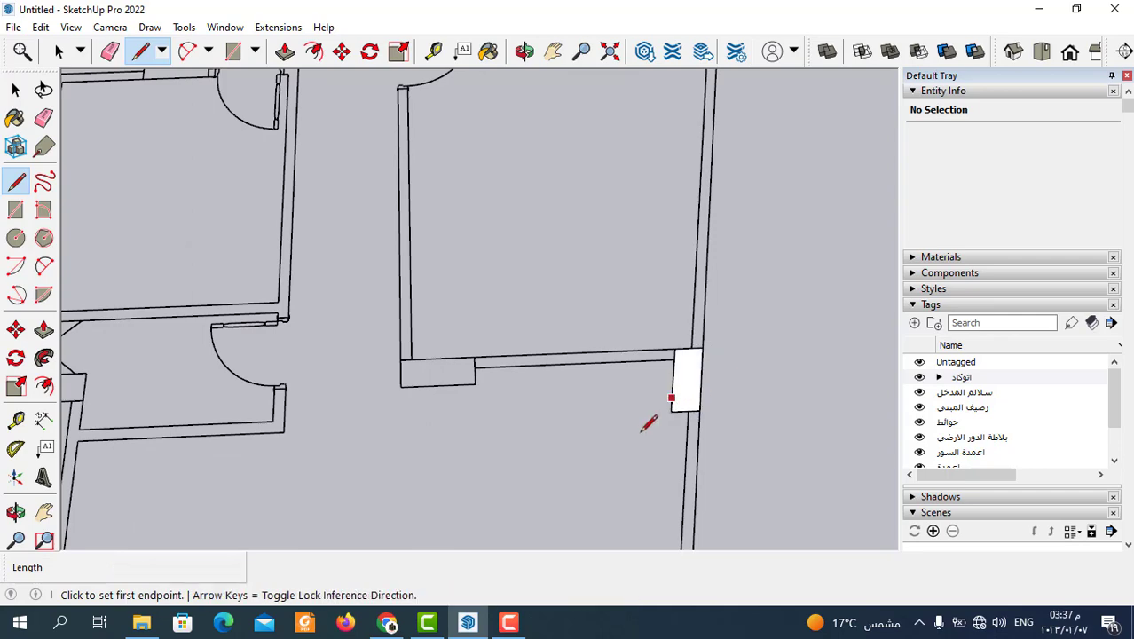
{"action": "scroll", "coordinate": [643, 394], "scroll_direction": "down", "scroll_amount": 3}
{"action": "scroll", "coordinate": [674, 266], "scroll_direction": "down", "scroll_amount": 1}
{"action": "scroll", "coordinate": [660, 239], "scroll_direction": "up", "scroll_amount": 3}
{"action": "scroll", "coordinate": [658, 243], "scroll_direction": "up", "scroll_amount": 2}
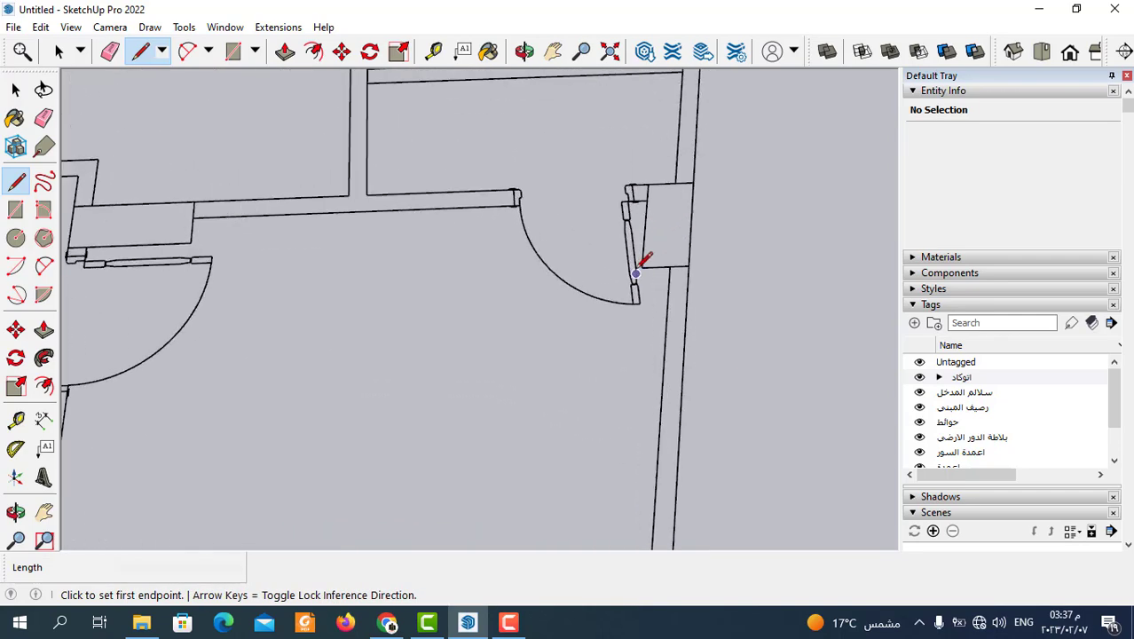
Outline the column beside the door jamb into a closed face, then return to Select.
{"action": "left_click", "coordinate": [642, 267]}
{"action": "left_click", "coordinate": [648, 183]}
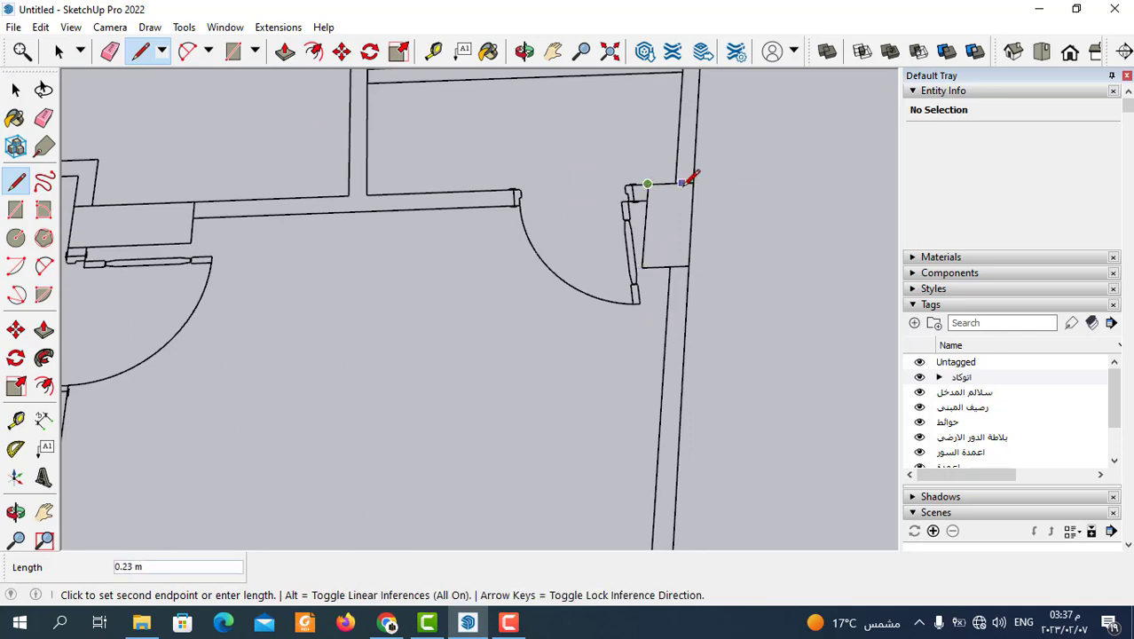
{"action": "left_click", "coordinate": [693, 182]}
{"action": "left_click", "coordinate": [689, 264]}
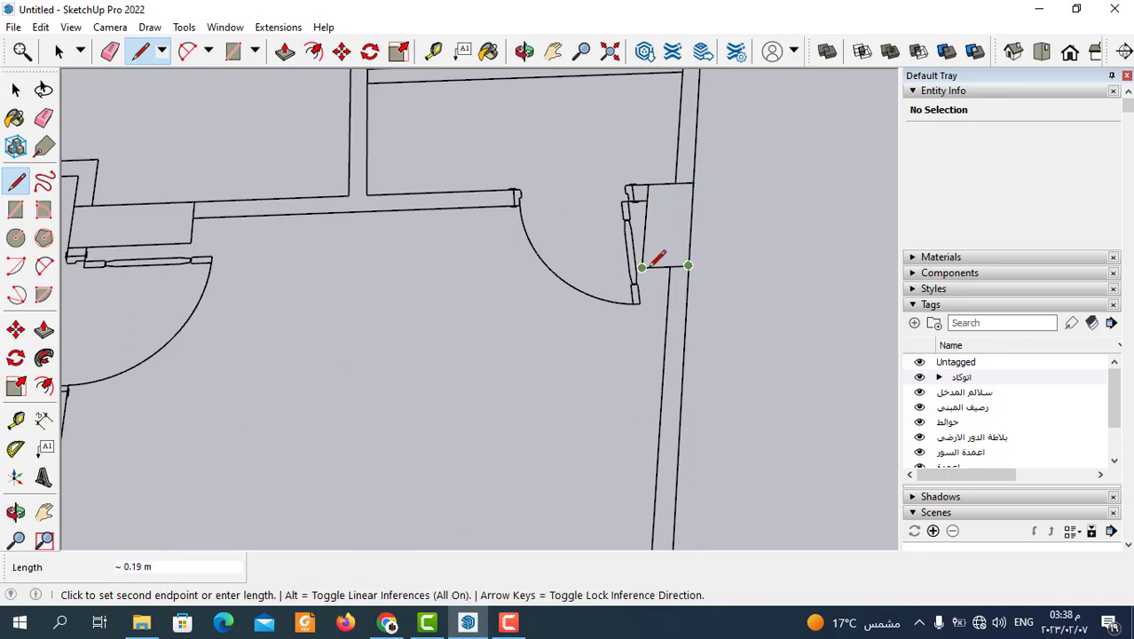
{"action": "left_click", "coordinate": [642, 267]}
{"action": "scroll", "coordinate": [648, 267], "scroll_direction": "down", "scroll_amount": 3}
{"action": "scroll", "coordinate": [693, 272], "scroll_direction": "down", "scroll_amount": 2}
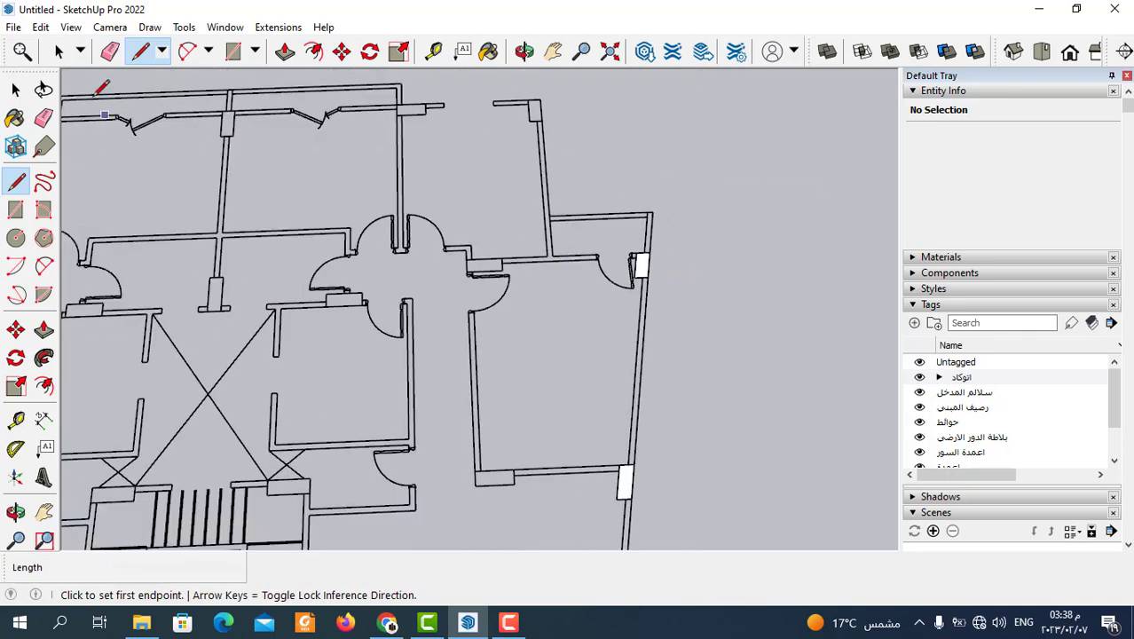
{"action": "left_click", "coordinate": [58, 51]}
Make the upper traced column face on the right outer wall into Component#12.
{"action": "scroll", "coordinate": [699, 271], "scroll_direction": "up", "scroll_amount": 2}
{"action": "scroll", "coordinate": [610, 270], "scroll_direction": "up", "scroll_amount": 1}
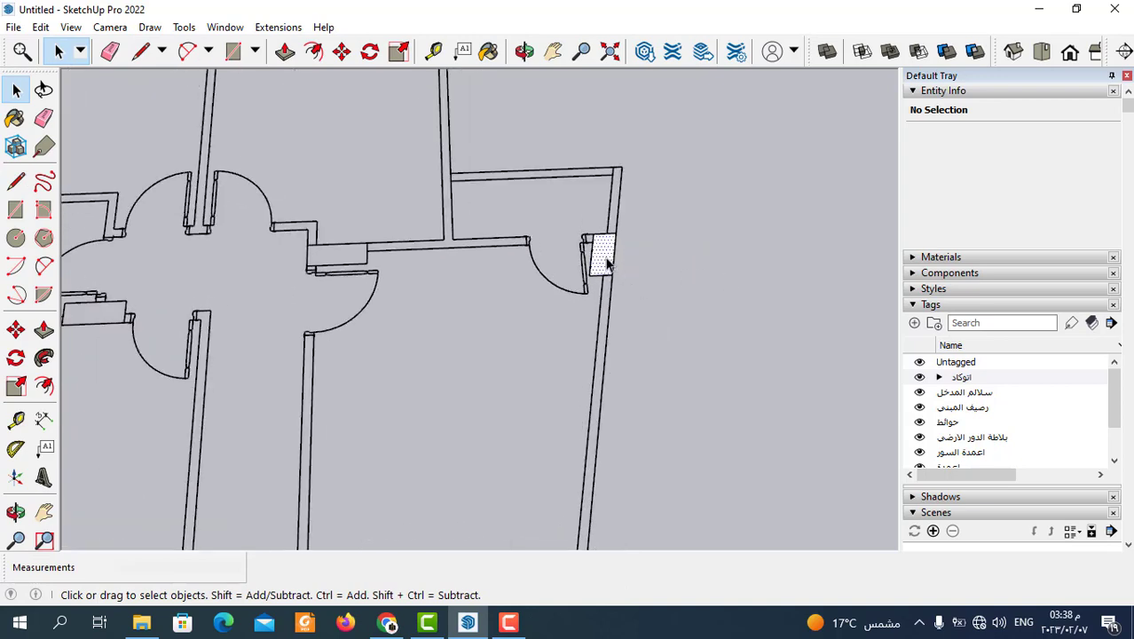
{"action": "double_click", "coordinate": [607, 262]}
{"action": "right_click", "coordinate": [607, 263]}
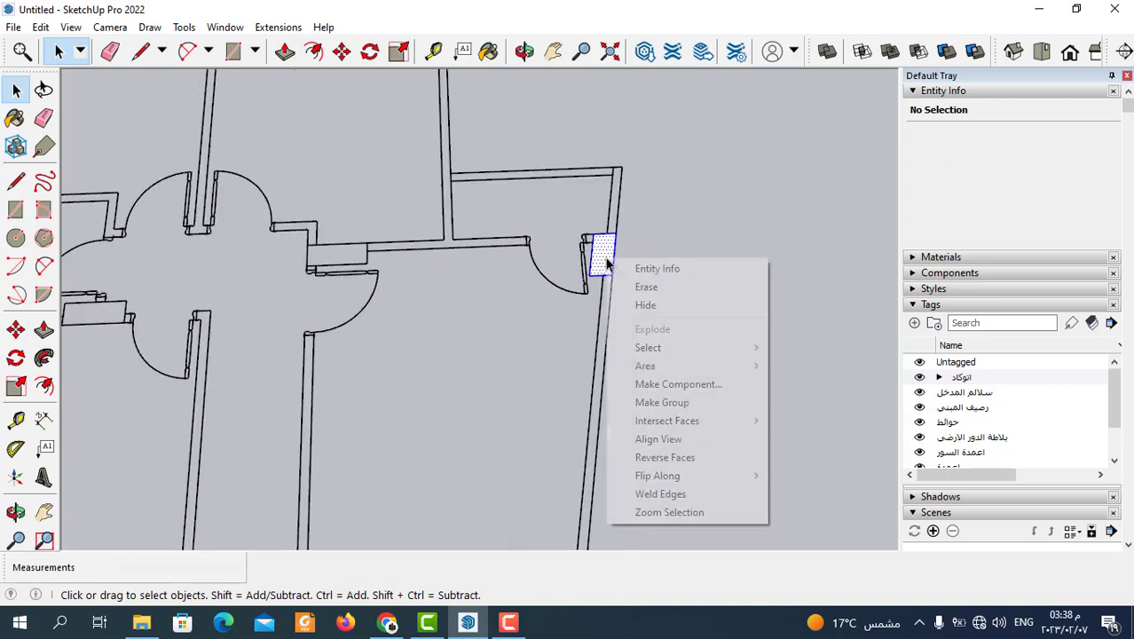
{"action": "left_click", "coordinate": [671, 384]}
{"action": "left_click", "coordinate": [582, 482]}
Make the lower column face into Component#13, then clear the selection.
{"action": "scroll", "coordinate": [731, 225], "scroll_direction": "down", "scroll_amount": 2}
{"action": "scroll", "coordinate": [725, 324], "scroll_direction": "down", "scroll_amount": 1}
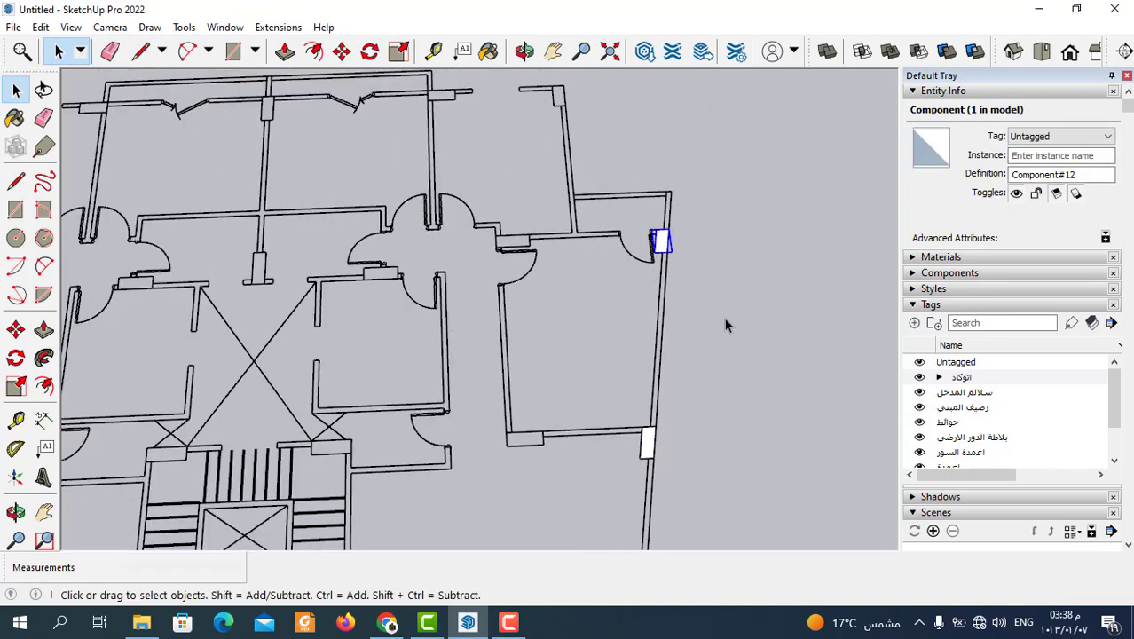
{"action": "scroll", "coordinate": [646, 440], "scroll_direction": "up", "scroll_amount": 1}
{"action": "scroll", "coordinate": [643, 432], "scroll_direction": "up", "scroll_amount": 2}
{"action": "double_click", "coordinate": [641, 430]}
{"action": "right_click", "coordinate": [648, 434]}
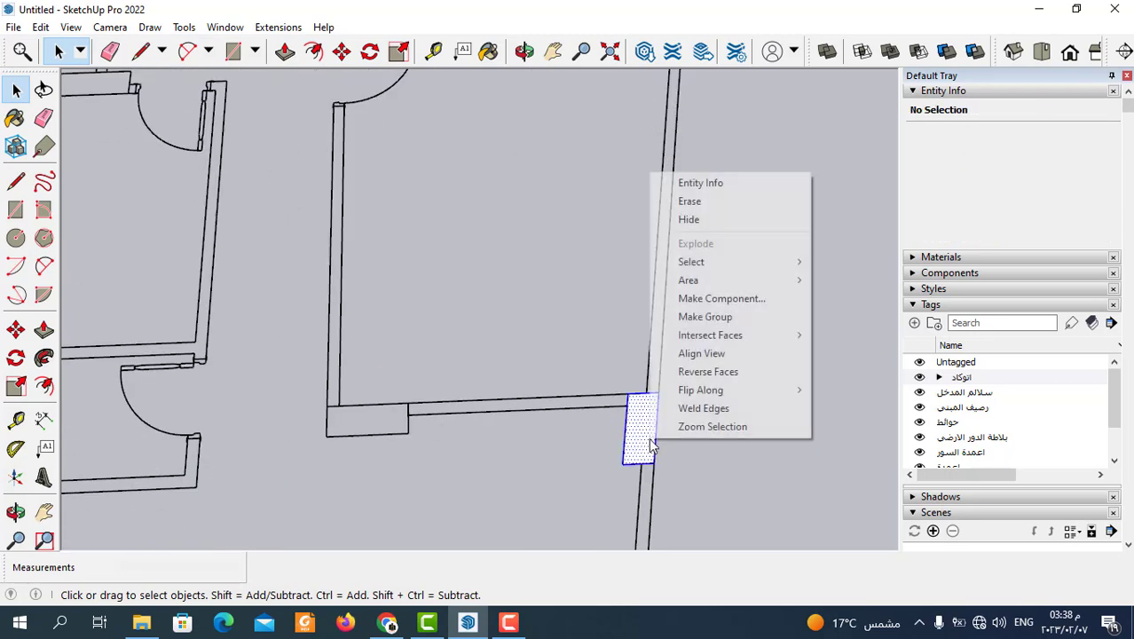
{"action": "left_click", "coordinate": [732, 299]}
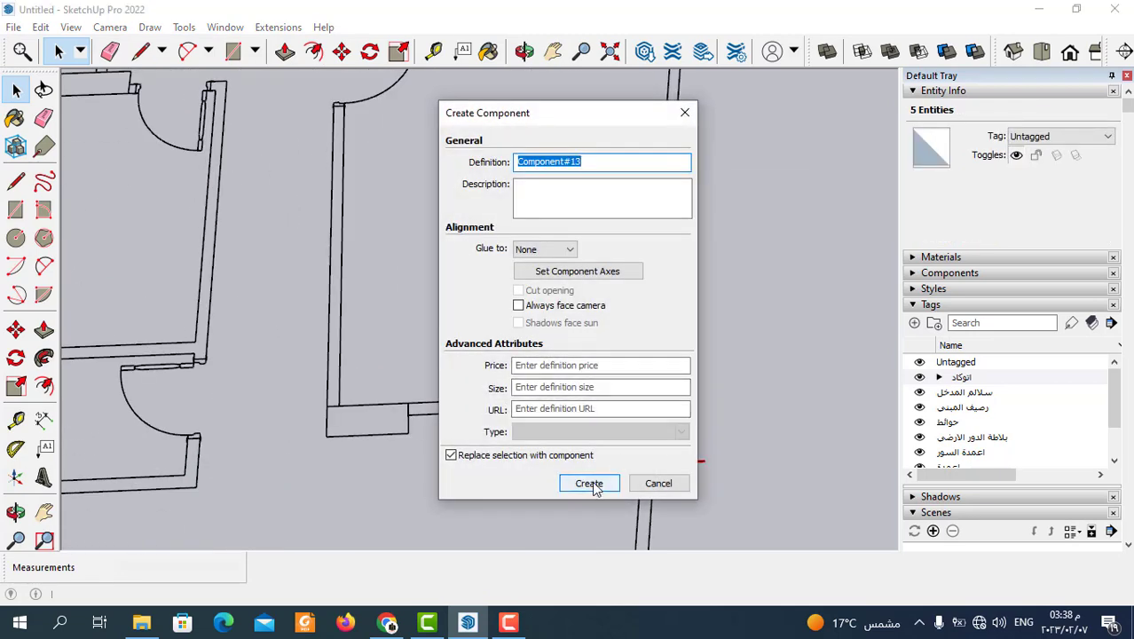
{"action": "left_click", "coordinate": [589, 483]}
{"action": "left_click", "coordinate": [773, 326]}
{"action": "scroll", "coordinate": [732, 305], "scroll_direction": "down", "scroll_amount": 2}
Trace a closed outline over the column at the lower-left outer wall junction with the Line tool.
{"action": "scroll", "coordinate": [727, 333], "scroll_direction": "down", "scroll_amount": 2}
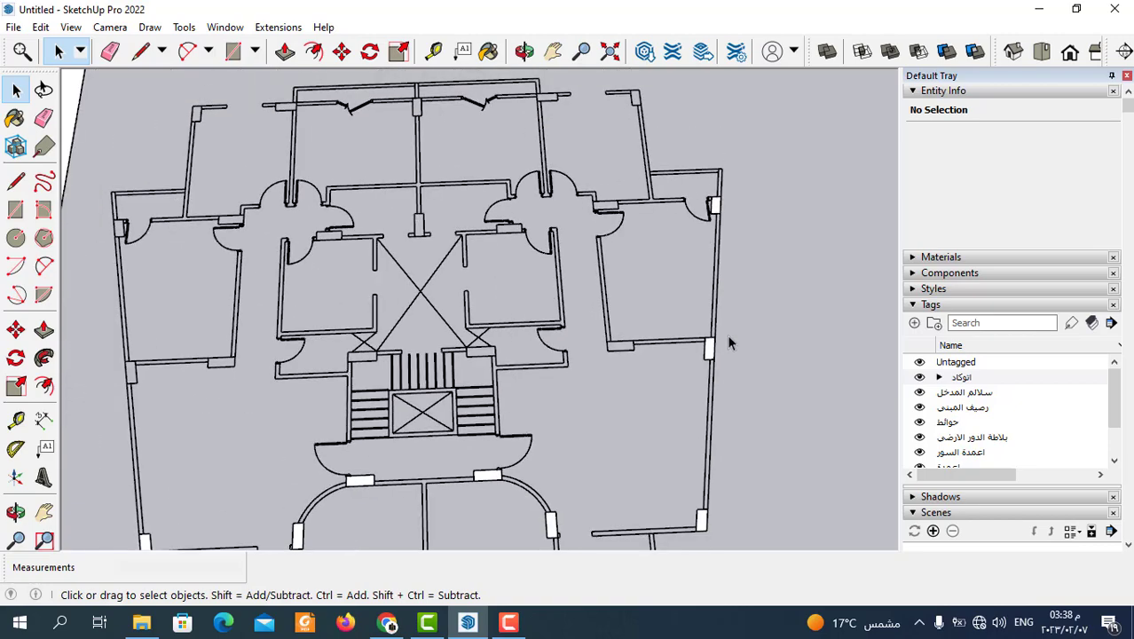
{"action": "scroll", "coordinate": [729, 343], "scroll_direction": "down", "scroll_amount": 3}
{"action": "scroll", "coordinate": [416, 430], "scroll_direction": "up", "scroll_amount": 3}
{"action": "scroll", "coordinate": [489, 456], "scroll_direction": "down", "scroll_amount": 1}
{"action": "scroll", "coordinate": [476, 440], "scroll_direction": "down", "scroll_amount": 2}
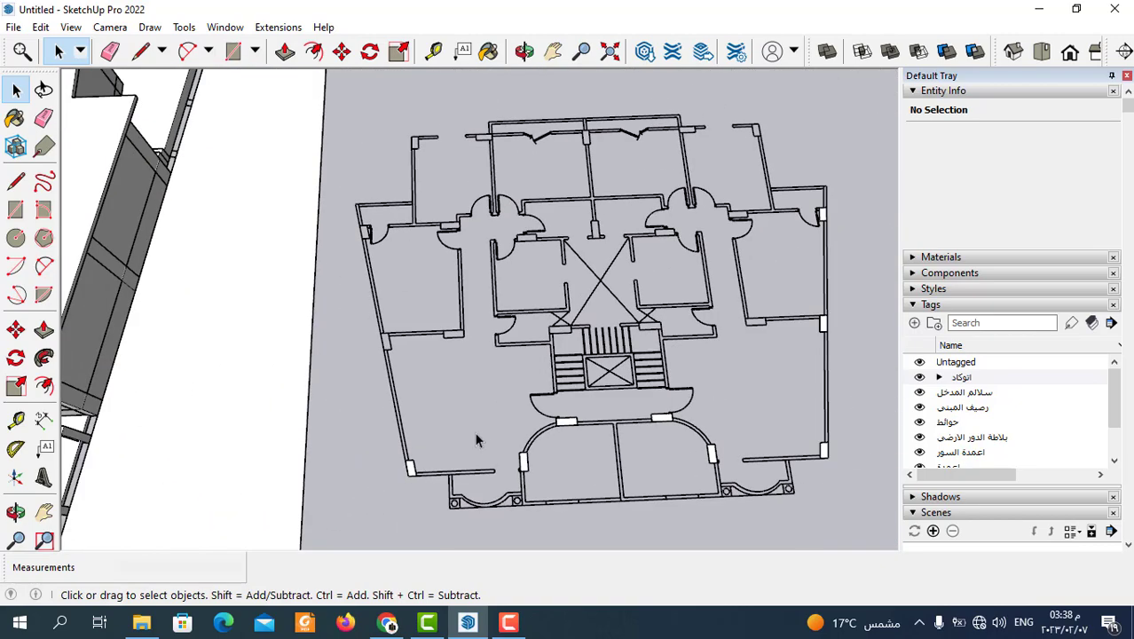
{"action": "scroll", "coordinate": [476, 440], "scroll_direction": "down", "scroll_amount": 2}
{"action": "scroll", "coordinate": [399, 311], "scroll_direction": "up", "scroll_amount": 5}
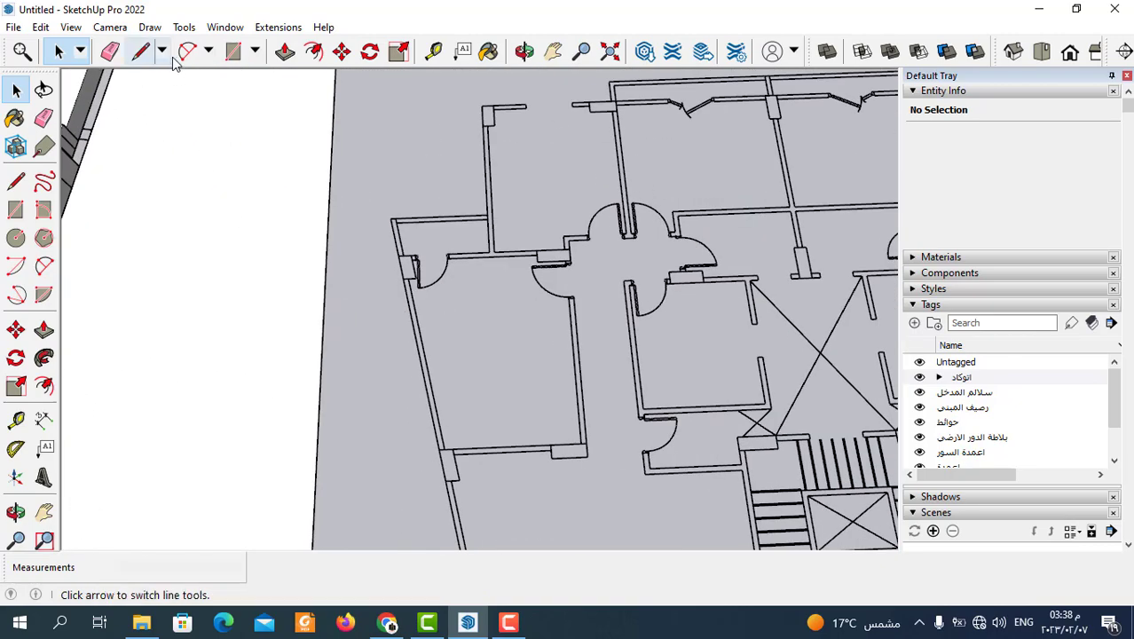
{"action": "left_click", "coordinate": [140, 50]}
{"action": "scroll", "coordinate": [475, 473], "scroll_direction": "up", "scroll_amount": 2}
{"action": "scroll", "coordinate": [471, 476], "scroll_direction": "up", "scroll_amount": 2}
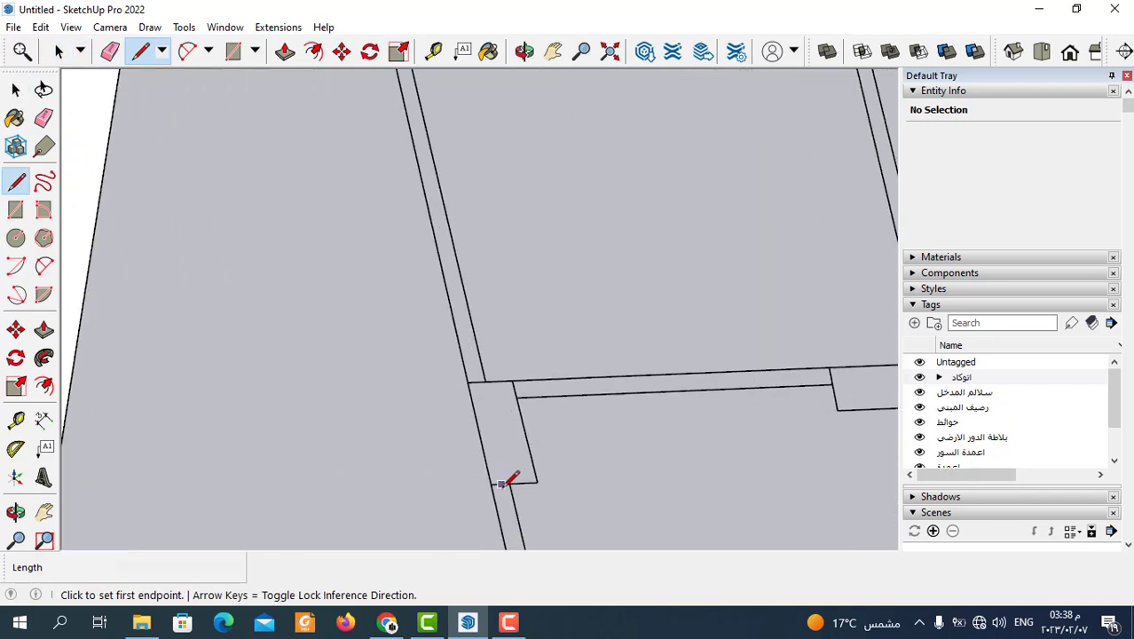
{"action": "scroll", "coordinate": [503, 476], "scroll_direction": "up", "scroll_amount": 1}
{"action": "left_click", "coordinate": [484, 480]}
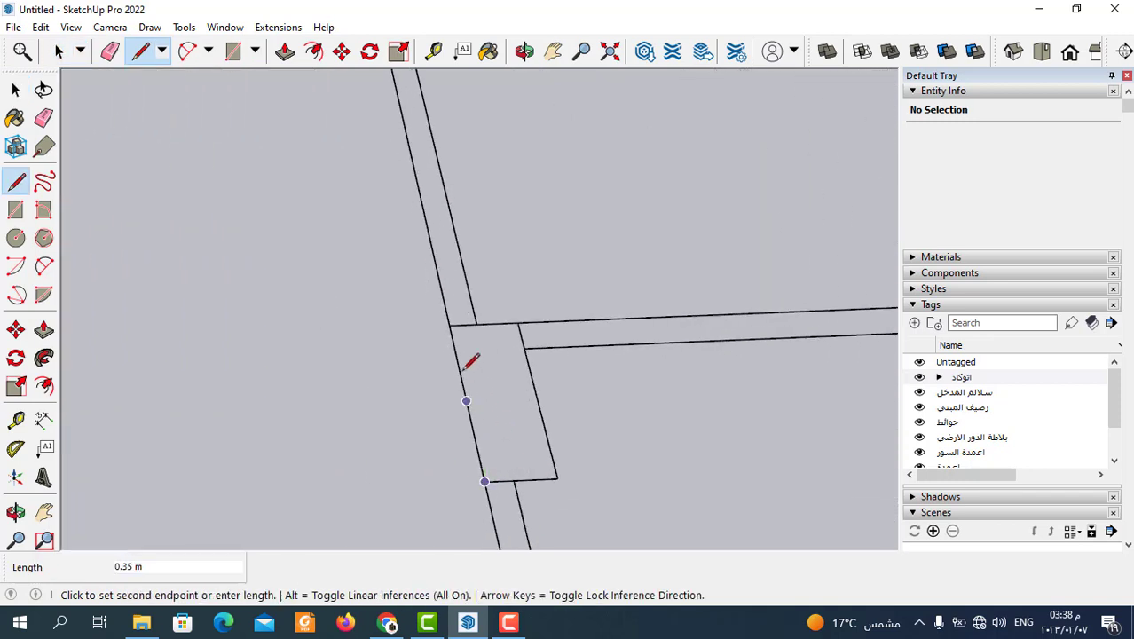
{"action": "left_click", "coordinate": [449, 325]}
{"action": "left_click", "coordinate": [517, 322]}
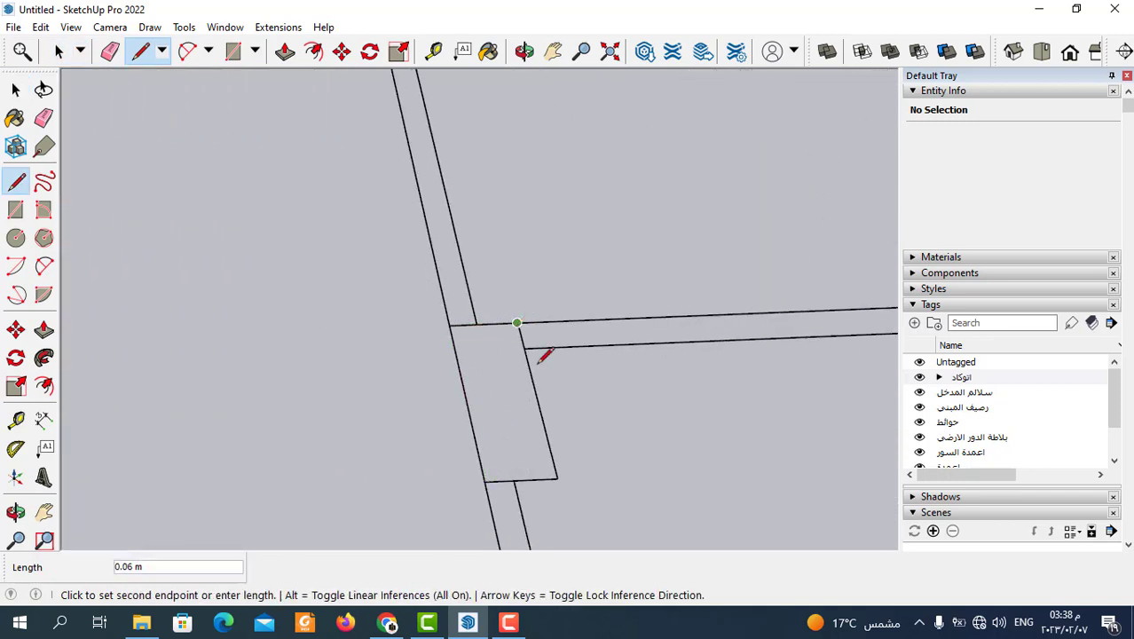
{"action": "left_click", "coordinate": [556, 478]}
{"action": "left_click", "coordinate": [484, 480]}
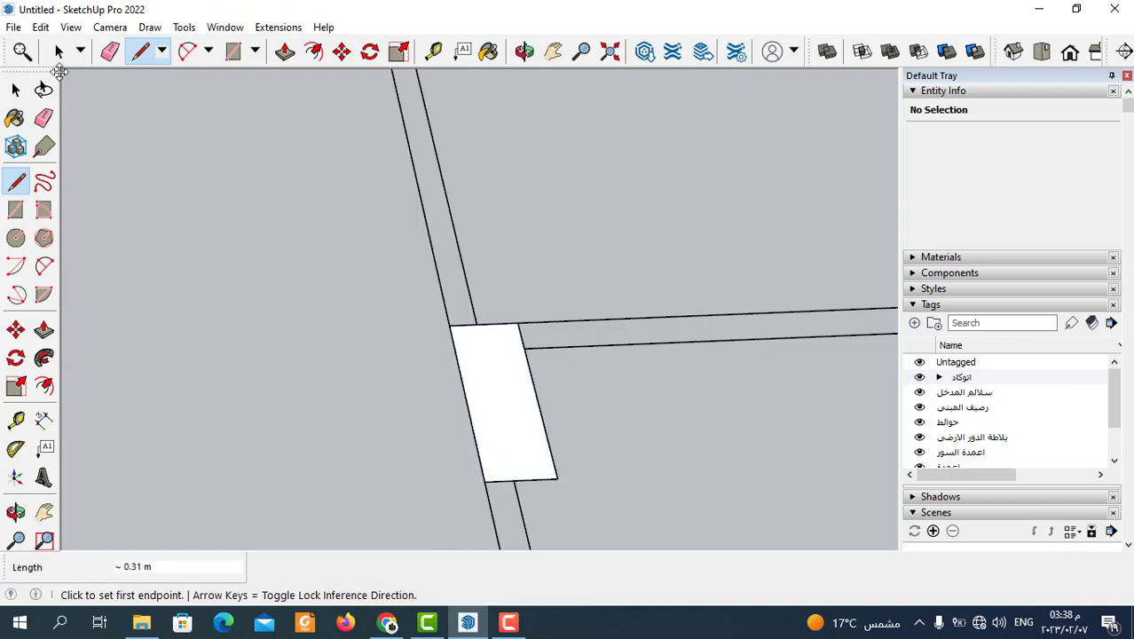
Turn the new column face into Component#14.
{"action": "left_click", "coordinate": [58, 51]}
{"action": "double_click", "coordinate": [513, 390]}
{"action": "right_click", "coordinate": [518, 397]}
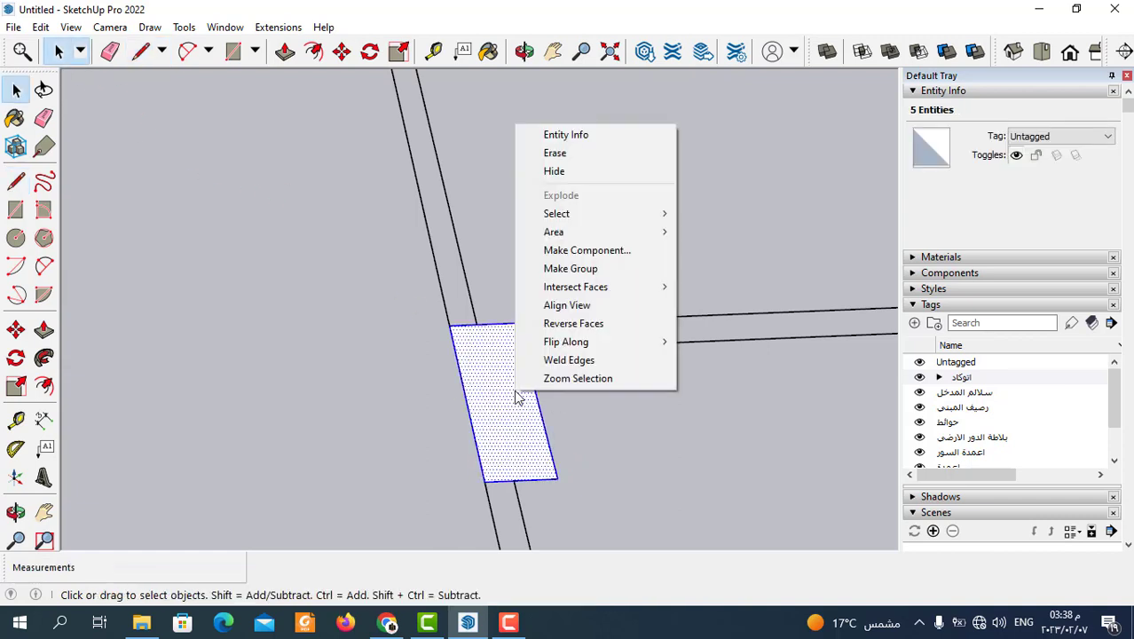
{"action": "left_click", "coordinate": [581, 250]}
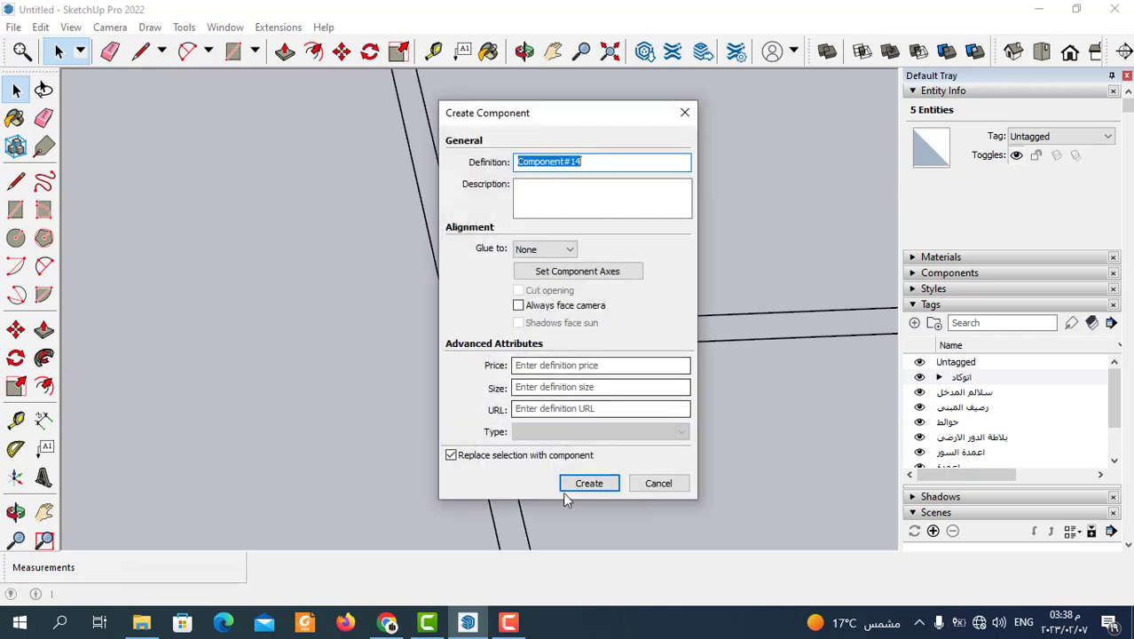
{"action": "left_click", "coordinate": [587, 484]}
{"action": "scroll", "coordinate": [448, 461], "scroll_direction": "down", "scroll_amount": 3}
{"action": "scroll", "coordinate": [493, 456], "scroll_direction": "down", "scroll_amount": 3}
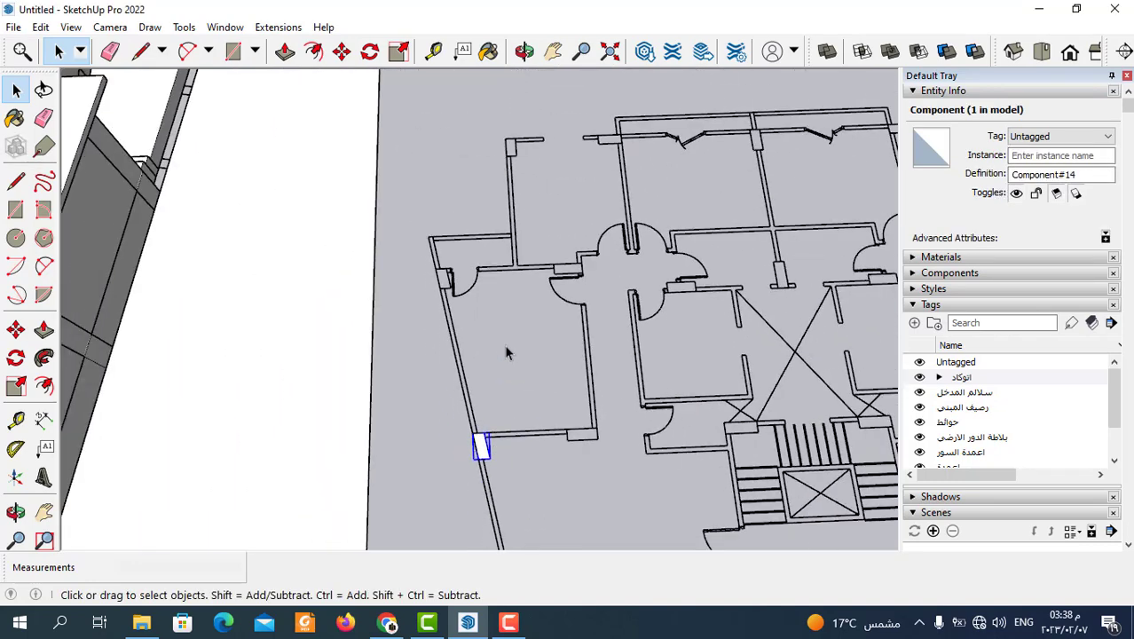
Trace a closed outline over the column beside the door jamb on the left outer wall.
{"action": "left_click", "coordinate": [140, 51]}
{"action": "scroll", "coordinate": [446, 275], "scroll_direction": "up", "scroll_amount": 2}
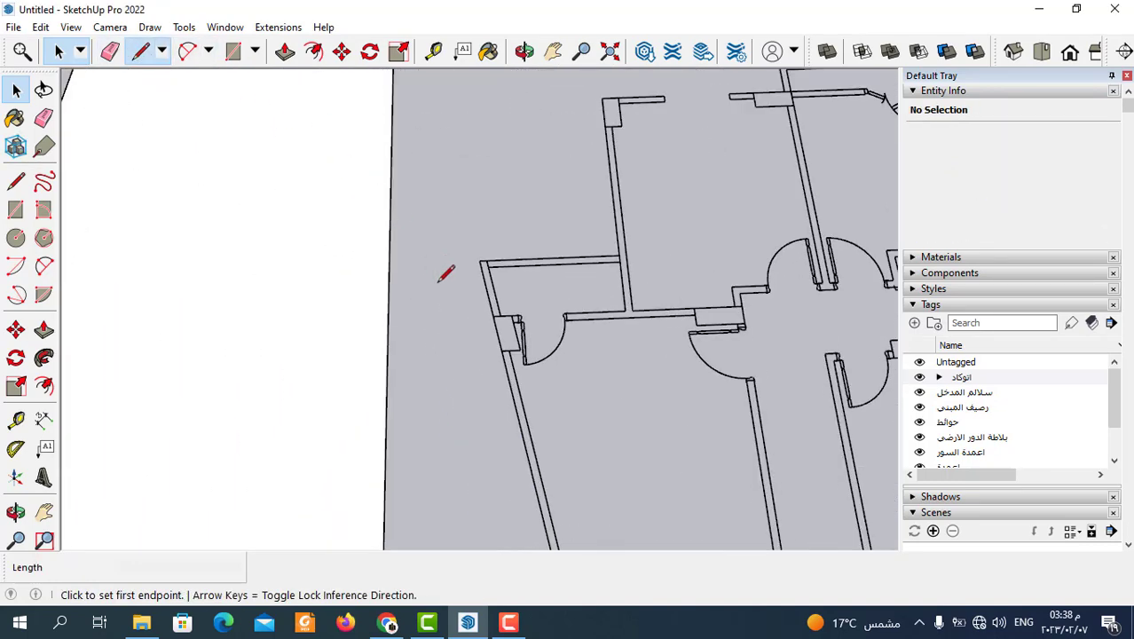
{"action": "scroll", "coordinate": [491, 331], "scroll_direction": "up", "scroll_amount": 3}
{"action": "left_click", "coordinate": [513, 369]}
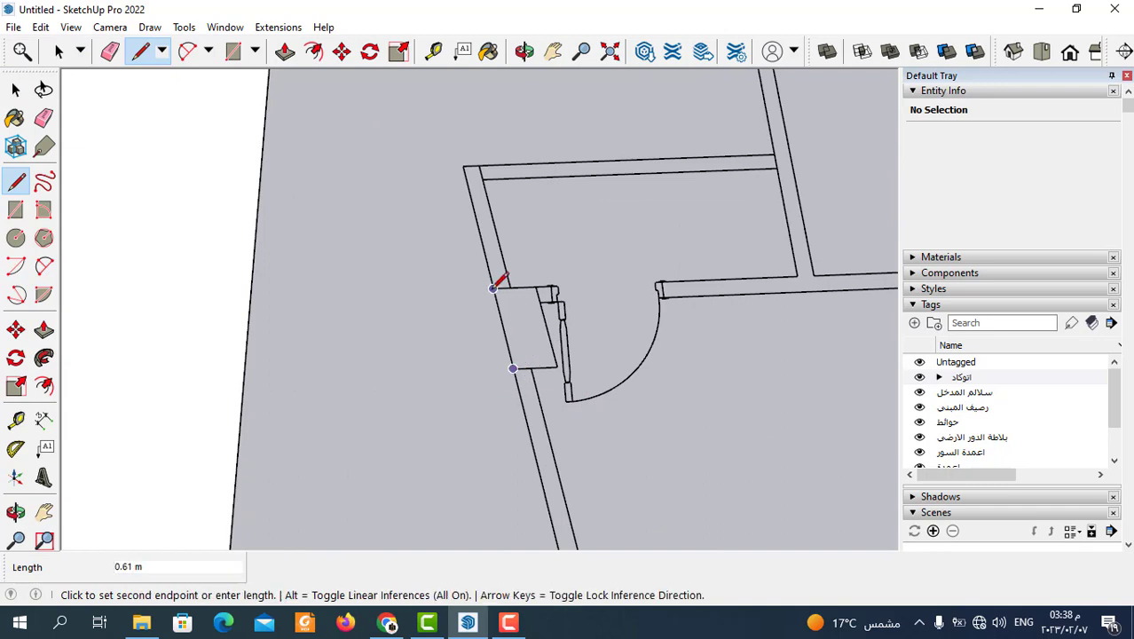
{"action": "left_click", "coordinate": [494, 288]}
{"action": "left_click", "coordinate": [535, 286]}
{"action": "left_click", "coordinate": [513, 368]}
Make the door-jamb column face a component and clear the selection.
{"action": "left_click", "coordinate": [58, 50]}
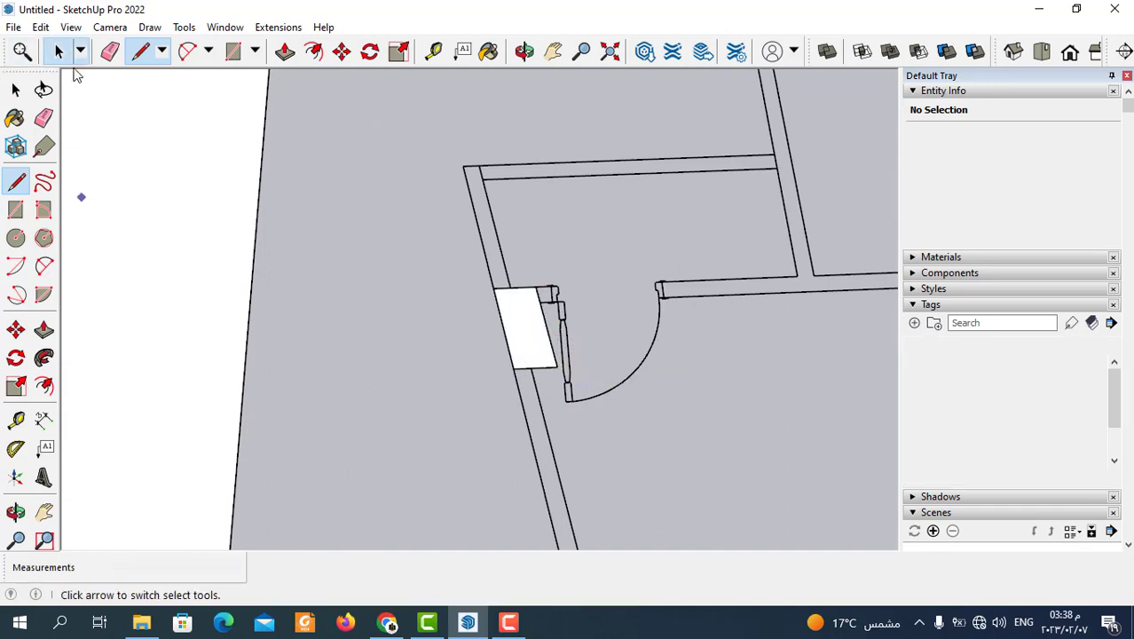
{"action": "double_click", "coordinate": [514, 340]}
{"action": "right_click", "coordinate": [513, 335]}
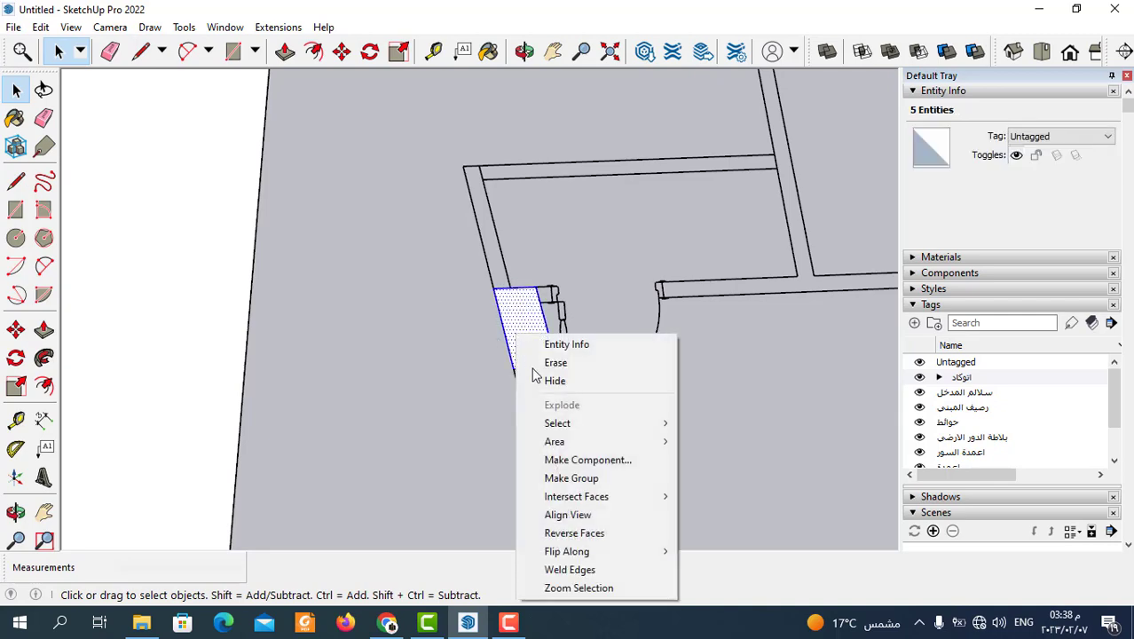
{"action": "left_click", "coordinate": [574, 460]}
{"action": "left_click", "coordinate": [587, 479]}
{"action": "scroll", "coordinate": [332, 375], "scroll_direction": "down", "scroll_amount": 3}
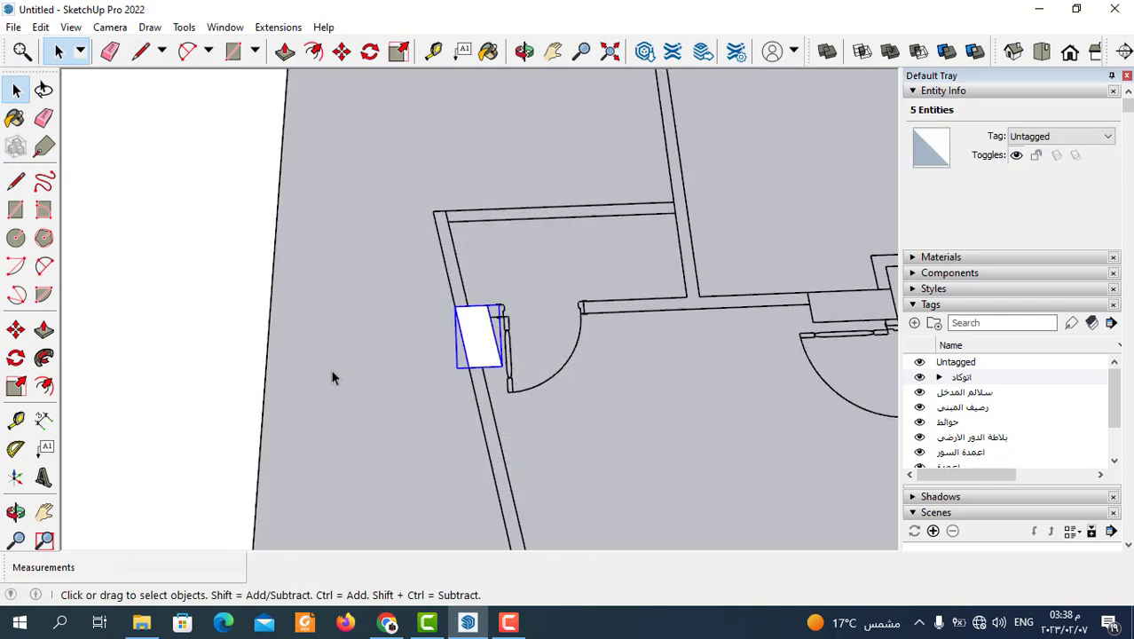
{"action": "scroll", "coordinate": [495, 428], "scroll_direction": "down", "scroll_amount": 3}
{"action": "left_click", "coordinate": [495, 428]}
Close a line outline over the column where the interior wall meets the curved entrance.
{"action": "scroll", "coordinate": [509, 335], "scroll_direction": "up", "scroll_amount": 3}
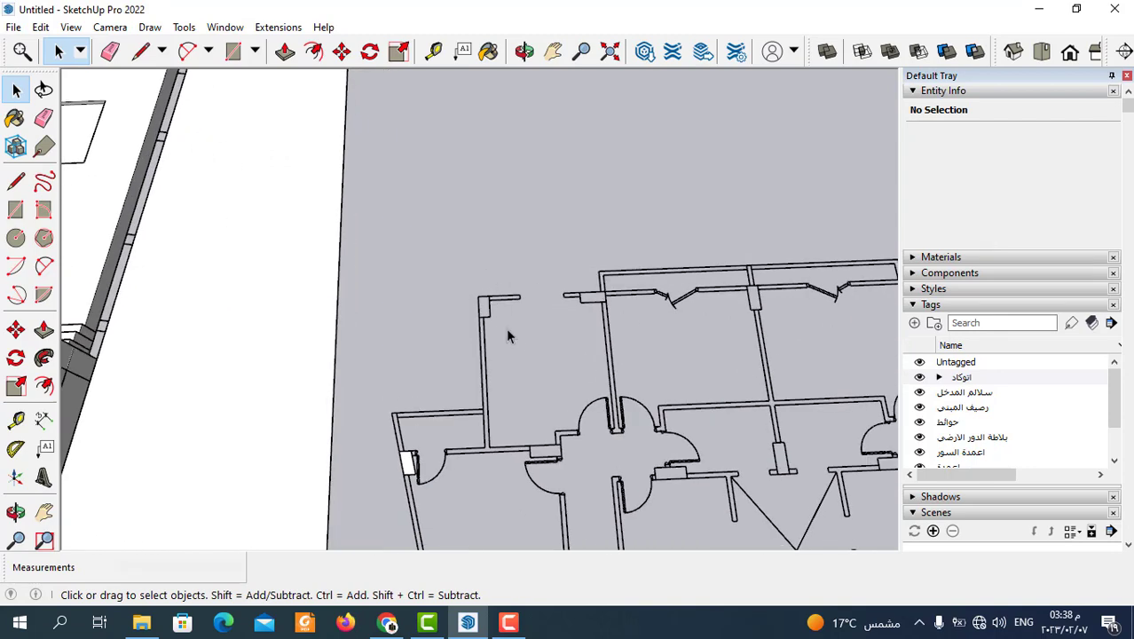
{"action": "scroll", "coordinate": [491, 364], "scroll_direction": "up", "scroll_amount": 2}
{"action": "scroll", "coordinate": [466, 327], "scroll_direction": "down", "scroll_amount": 2}
{"action": "scroll", "coordinate": [524, 433], "scroll_direction": "up", "scroll_amount": 1}
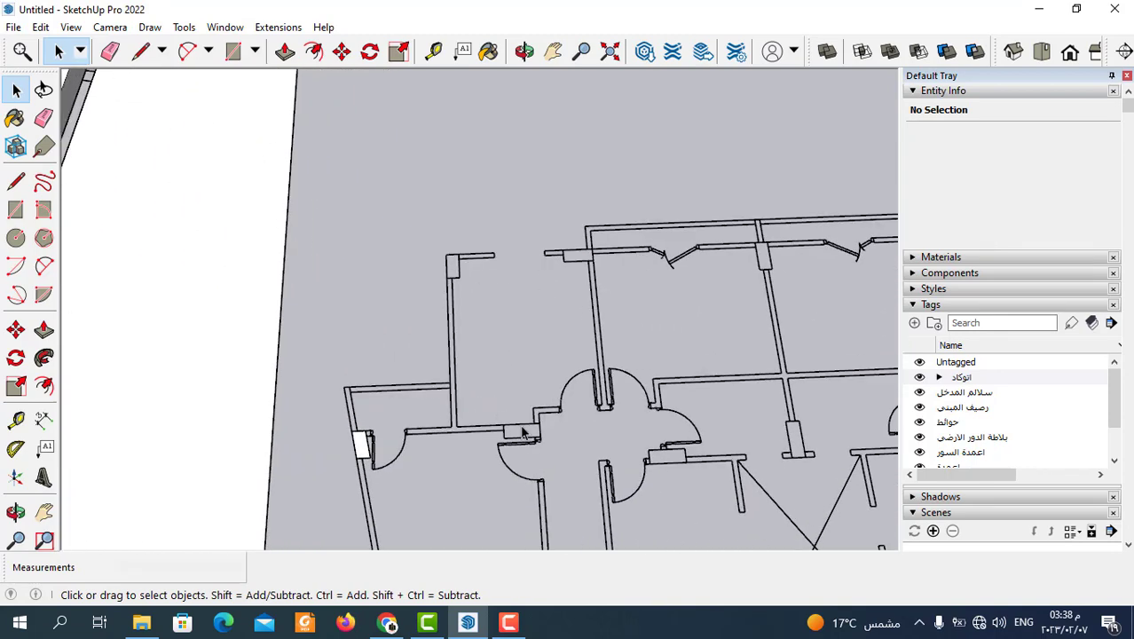
{"action": "left_click", "coordinate": [140, 51]}
{"action": "scroll", "coordinate": [501, 433], "scroll_direction": "up", "scroll_amount": 2}
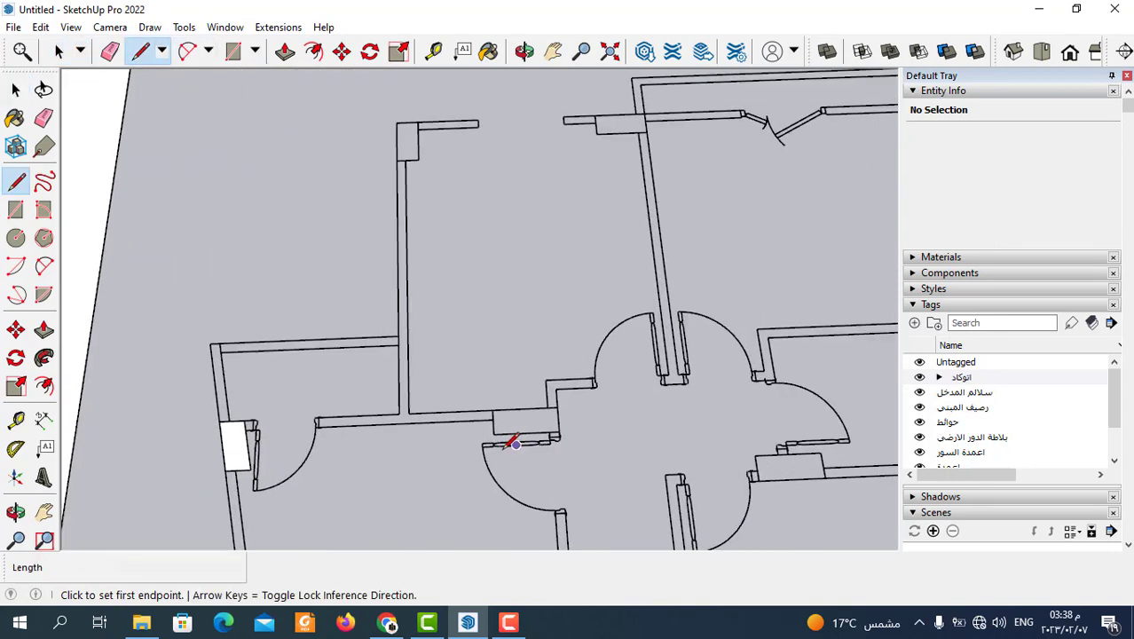
{"action": "scroll", "coordinate": [492, 430], "scroll_direction": "up", "scroll_amount": 2}
{"action": "left_click", "coordinate": [491, 430]}
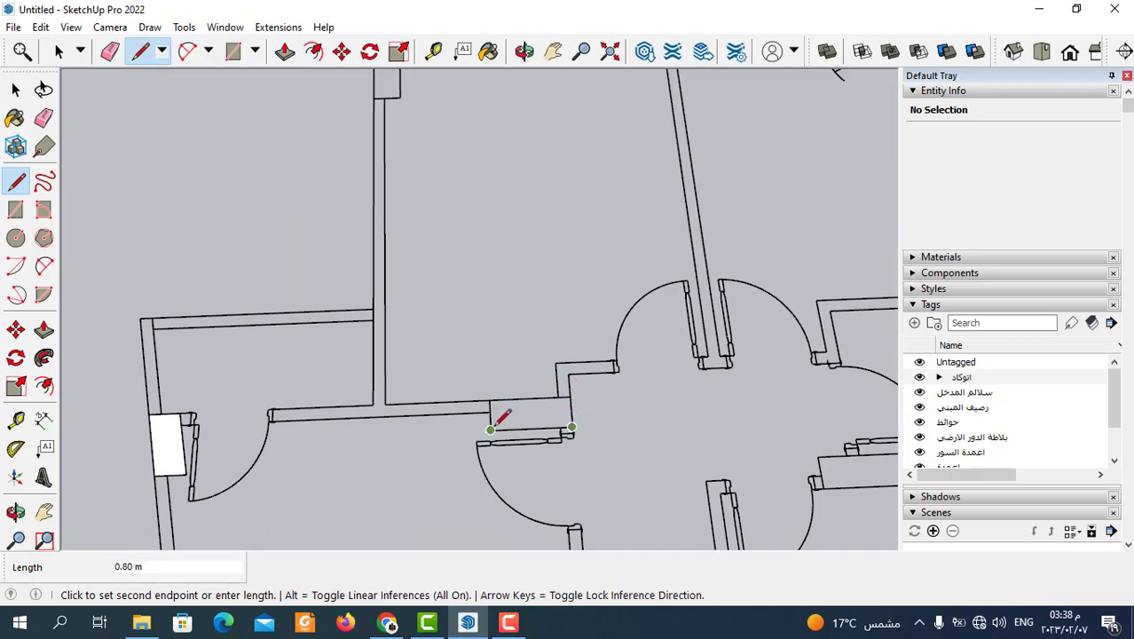
{"action": "left_click", "coordinate": [494, 427]}
Turn that column face into Component#16 and clear the selection.
{"action": "left_click", "coordinate": [60, 52]}
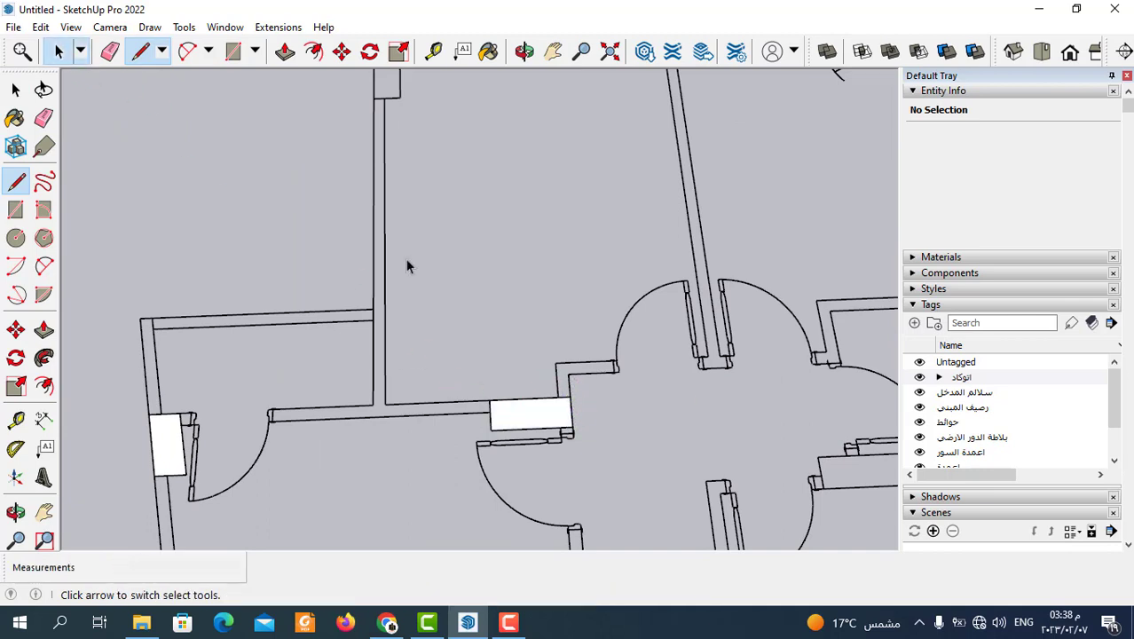
{"action": "double_click", "coordinate": [543, 418]}
{"action": "right_click", "coordinate": [543, 421]}
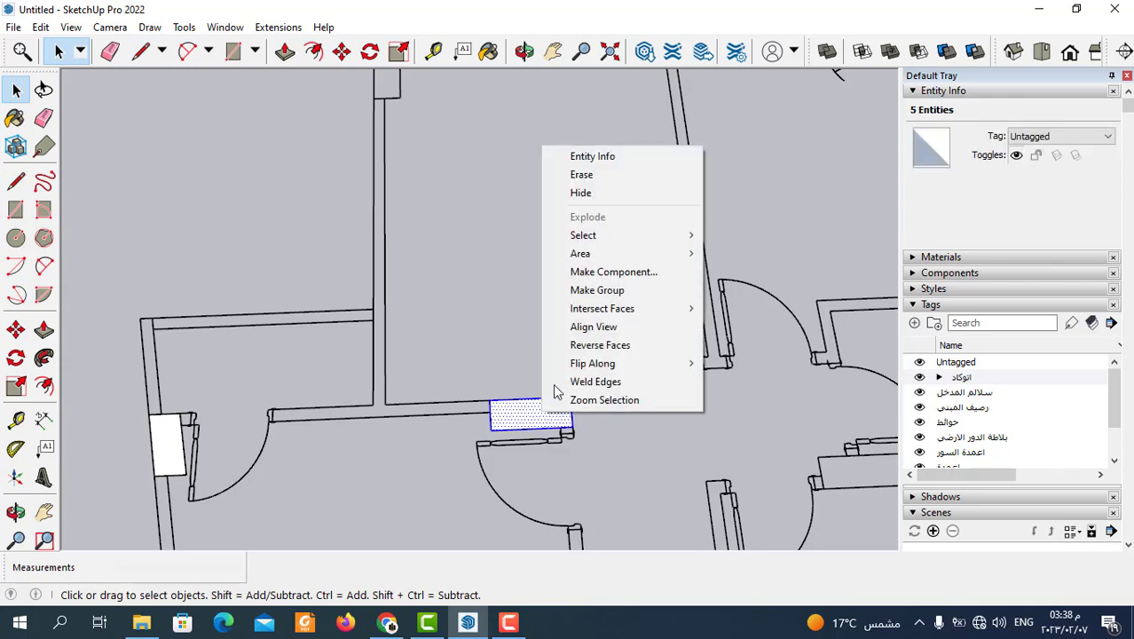
{"action": "left_click", "coordinate": [603, 271]}
{"action": "left_click", "coordinate": [582, 481]}
{"action": "scroll", "coordinate": [353, 387], "scroll_direction": "down", "scroll_amount": 6}
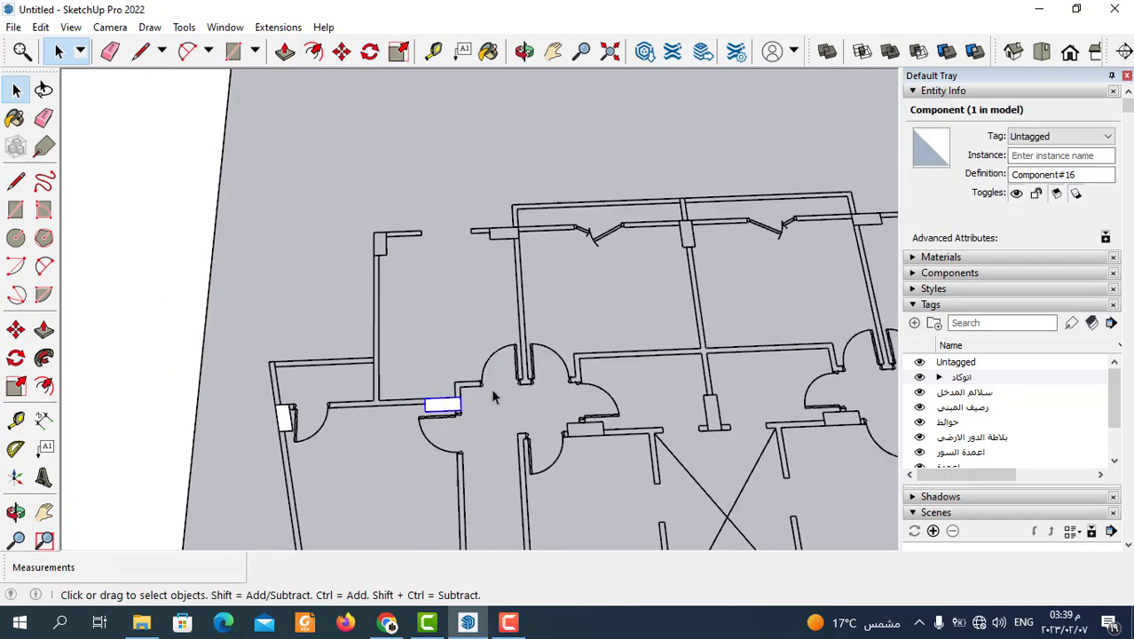
{"action": "middle_click_drag", "start_coordinate": [535, 407], "coordinate": [519, 399]}
{"action": "left_click", "coordinate": [311, 159]}
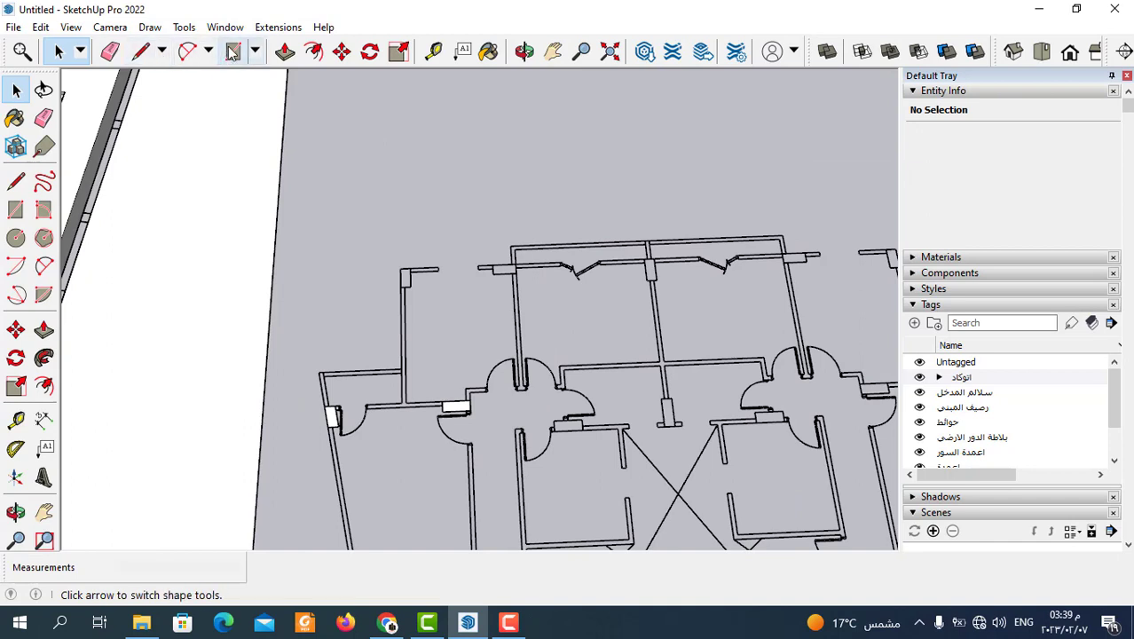
Draw Rectangle-tool faces over the columns at two wall corners.
{"action": "left_click", "coordinate": [233, 50]}
{"action": "scroll", "coordinate": [417, 282], "scroll_direction": "up", "scroll_amount": 4}
{"action": "scroll", "coordinate": [433, 301], "scroll_direction": "up", "scroll_amount": 2}
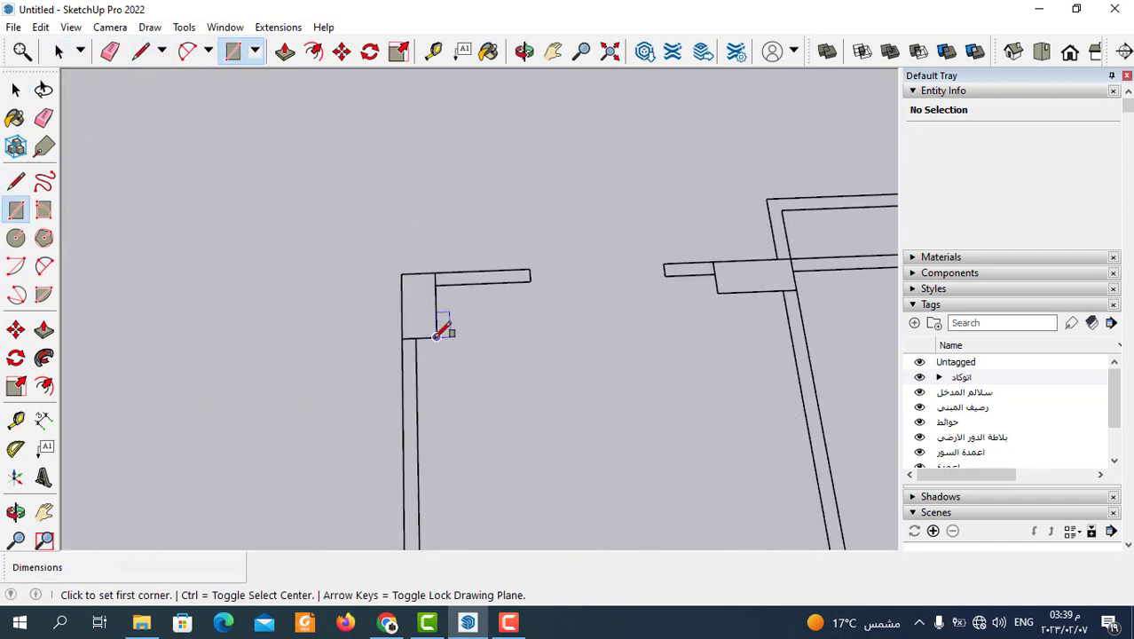
{"action": "left_click", "coordinate": [435, 335]}
{"action": "left_click", "coordinate": [401, 271]}
{"action": "scroll", "coordinate": [381, 337], "scroll_direction": "down", "scroll_amount": 2}
{"action": "scroll", "coordinate": [567, 319], "scroll_direction": "up", "scroll_amount": 2}
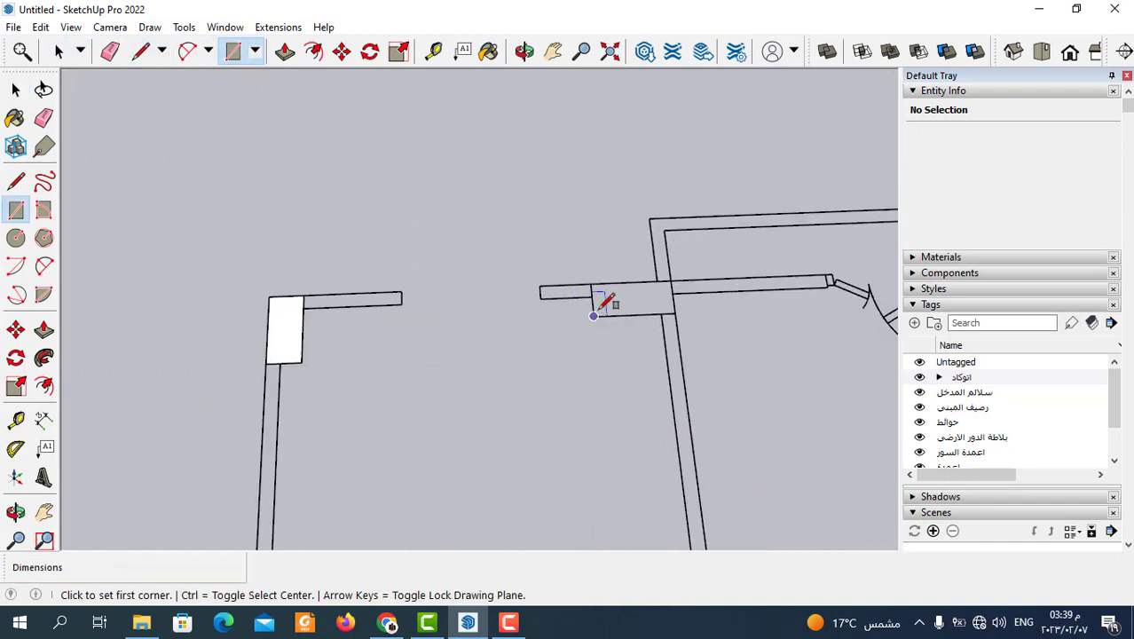
{"action": "left_click", "coordinate": [594, 315]}
{"action": "left_click", "coordinate": [676, 268]}
{"action": "scroll", "coordinate": [337, 311], "scroll_direction": "down", "scroll_amount": 2}
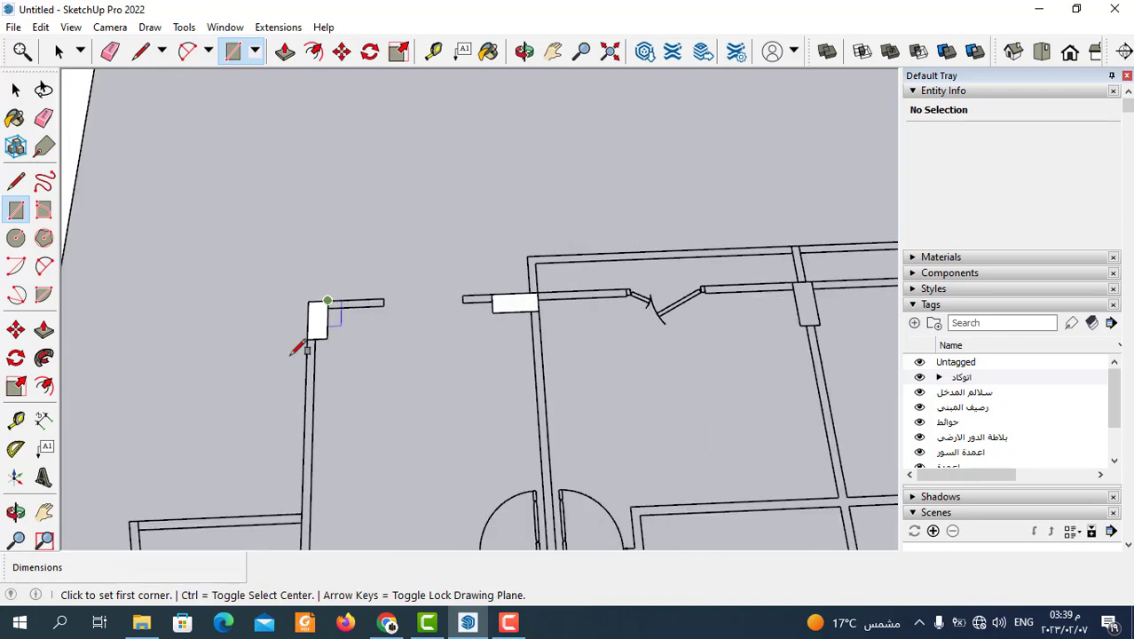
{"action": "scroll", "coordinate": [314, 317], "scroll_direction": "down", "scroll_amount": 2}
{"action": "scroll", "coordinate": [573, 328], "scroll_direction": "up", "scroll_amount": 2}
{"action": "scroll", "coordinate": [602, 324], "scroll_direction": "up", "scroll_amount": 1}
Draw column rectangles at the wall junction and a 0.70 m × 0.30 m one at the right corner.
{"action": "left_click", "coordinate": [597, 329]}
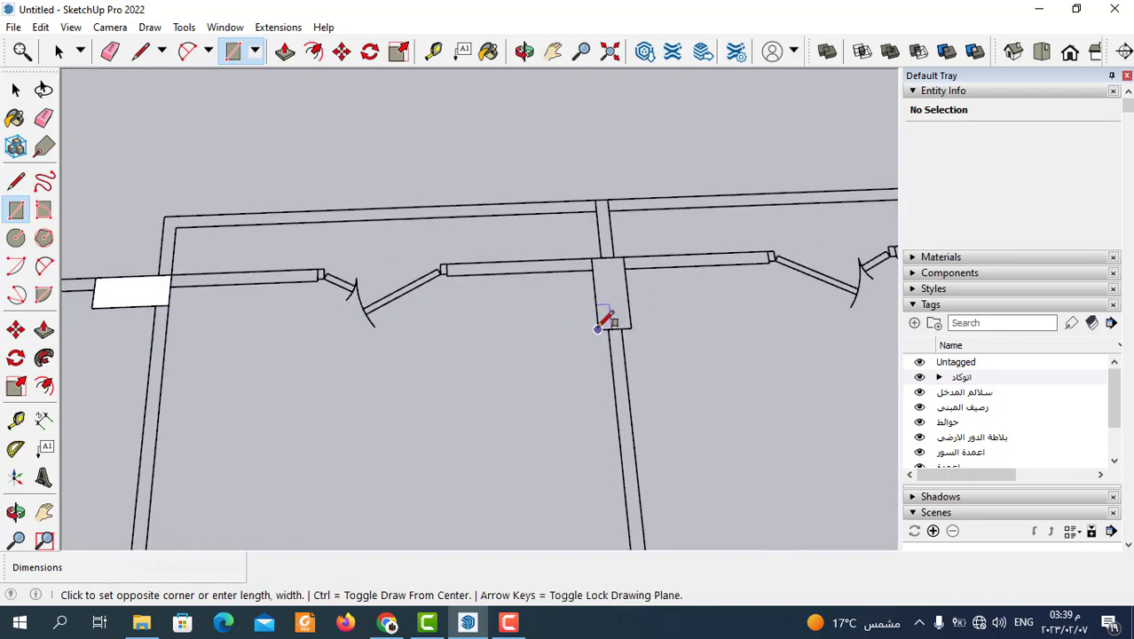
{"action": "left_click", "coordinate": [625, 257]}
{"action": "scroll", "coordinate": [497, 301], "scroll_direction": "down", "scroll_amount": 2}
{"action": "scroll", "coordinate": [691, 309], "scroll_direction": "up", "scroll_amount": 1}
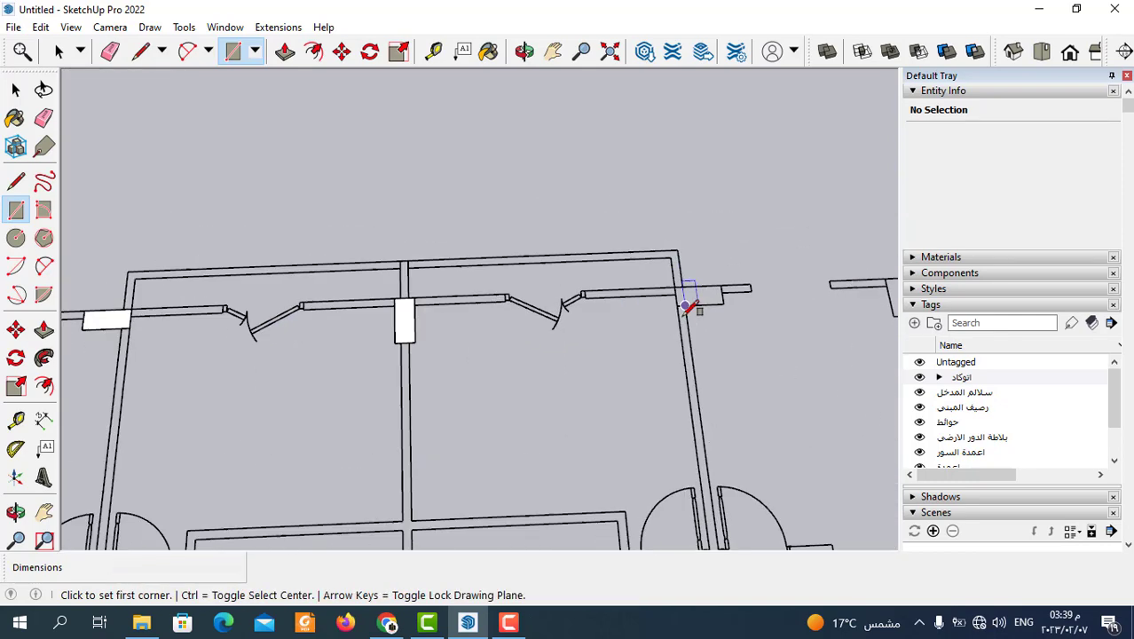
{"action": "scroll", "coordinate": [676, 303], "scroll_direction": "up", "scroll_amount": 2}
{"action": "left_click", "coordinate": [676, 303]}
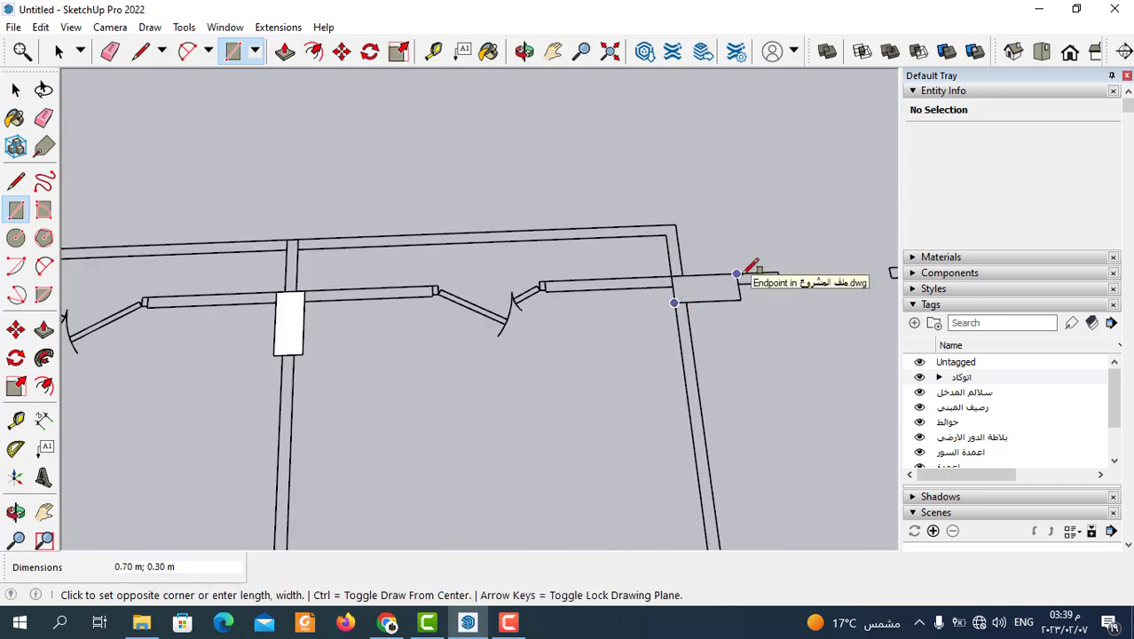
{"action": "left_click", "coordinate": [749, 266]}
{"action": "scroll", "coordinate": [464, 315], "scroll_direction": "down", "scroll_amount": 2}
{"action": "scroll", "coordinate": [694, 326], "scroll_direction": "up", "scroll_amount": 1}
{"action": "scroll", "coordinate": [695, 331], "scroll_direction": "up", "scroll_amount": 1}
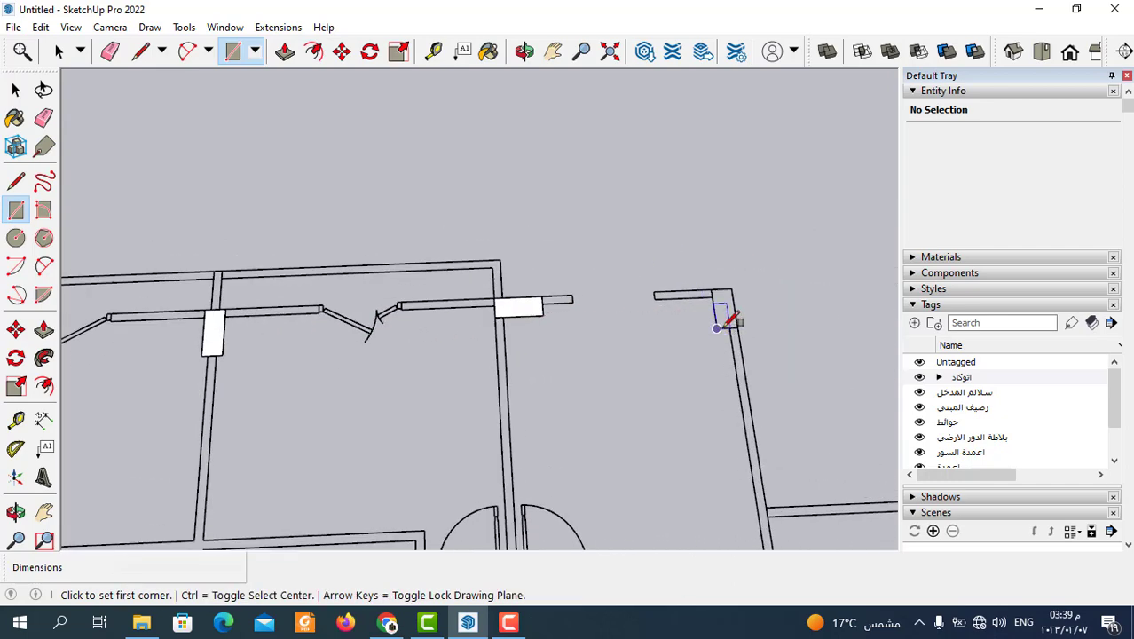
Draw a small column rectangle at the wall end and another beside the door.
{"action": "left_click", "coordinate": [717, 326]}
{"action": "left_click", "coordinate": [741, 285]}
{"action": "scroll", "coordinate": [689, 312], "scroll_direction": "down", "scroll_amount": 3}
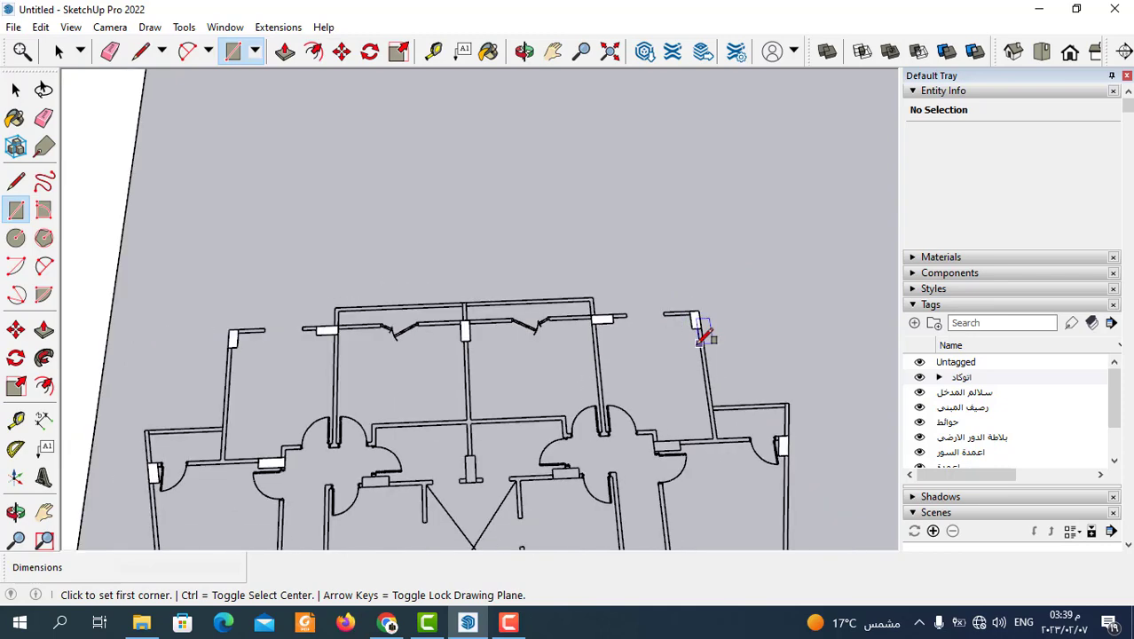
{"action": "scroll", "coordinate": [727, 435], "scroll_direction": "up", "scroll_amount": 1}
{"action": "scroll", "coordinate": [701, 448], "scroll_direction": "up", "scroll_amount": 2}
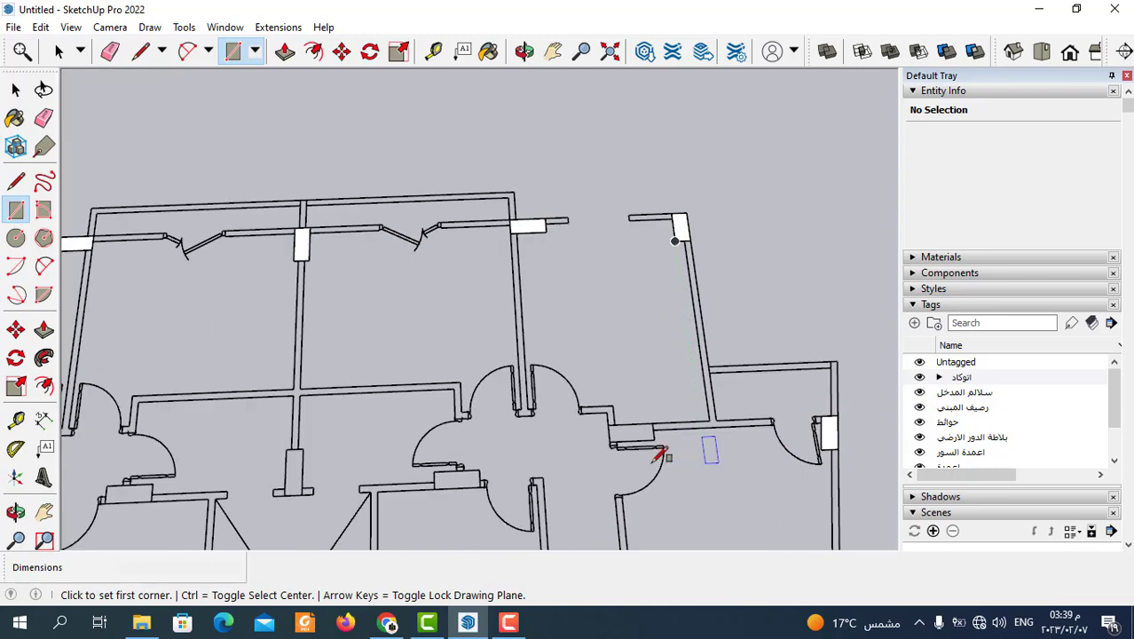
{"action": "scroll", "coordinate": [621, 439], "scroll_direction": "up", "scroll_amount": 2}
{"action": "left_click", "coordinate": [588, 430]}
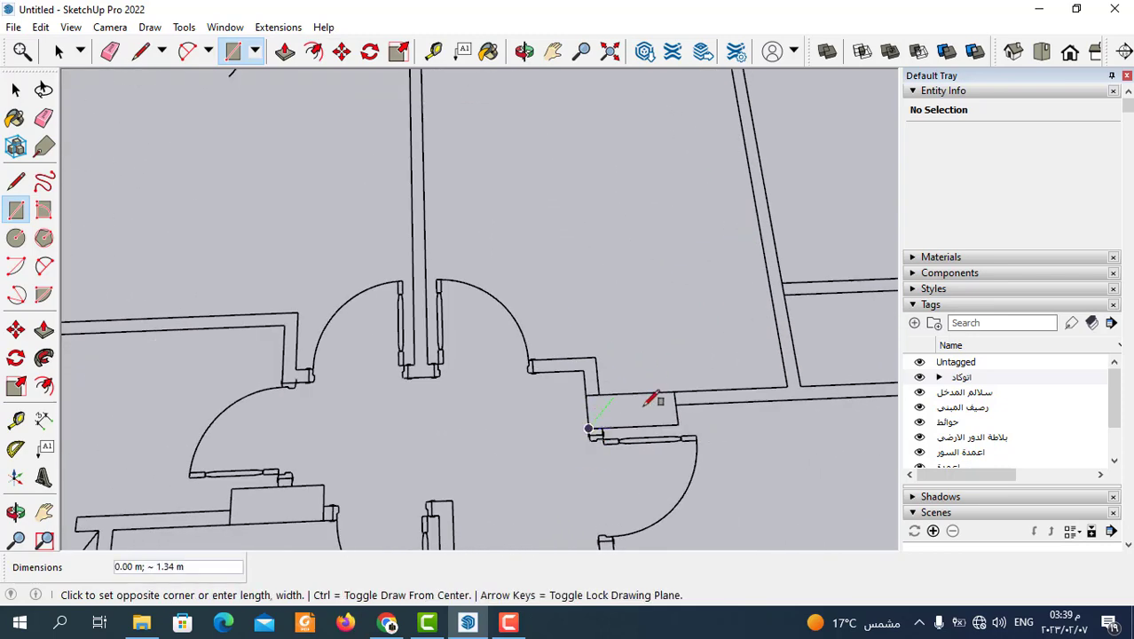
{"action": "left_click", "coordinate": [675, 390]}
{"action": "left_click", "coordinate": [59, 51]}
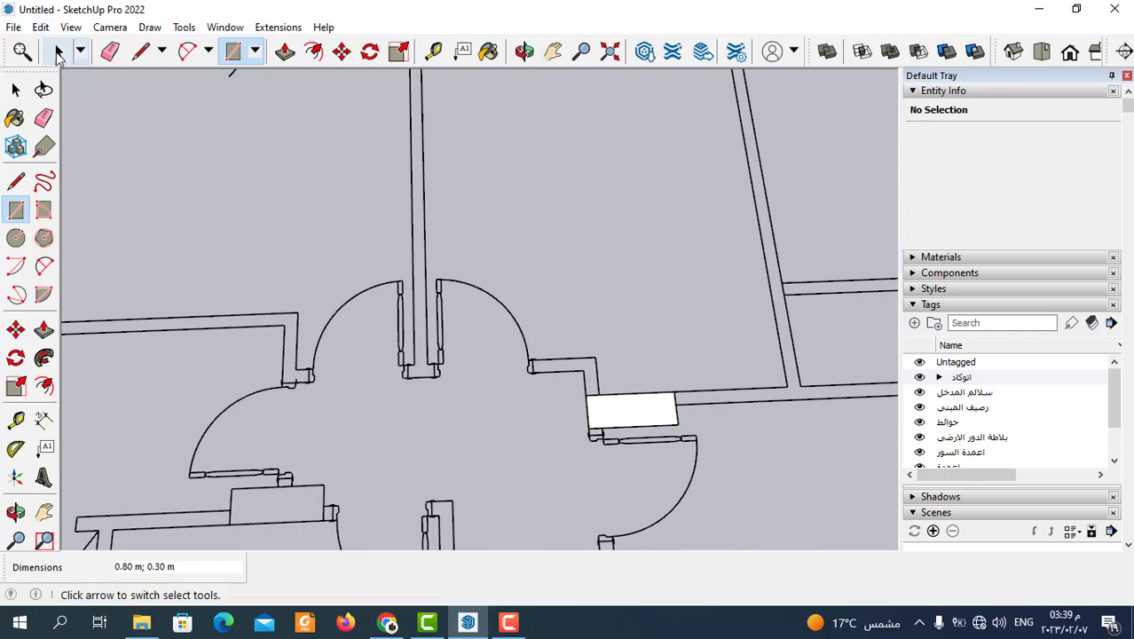
Make the first two column rectangles, including the one at the wall end, separate components.
{"action": "left_click", "coordinate": [641, 415]}
{"action": "right_click", "coordinate": [641, 414]}
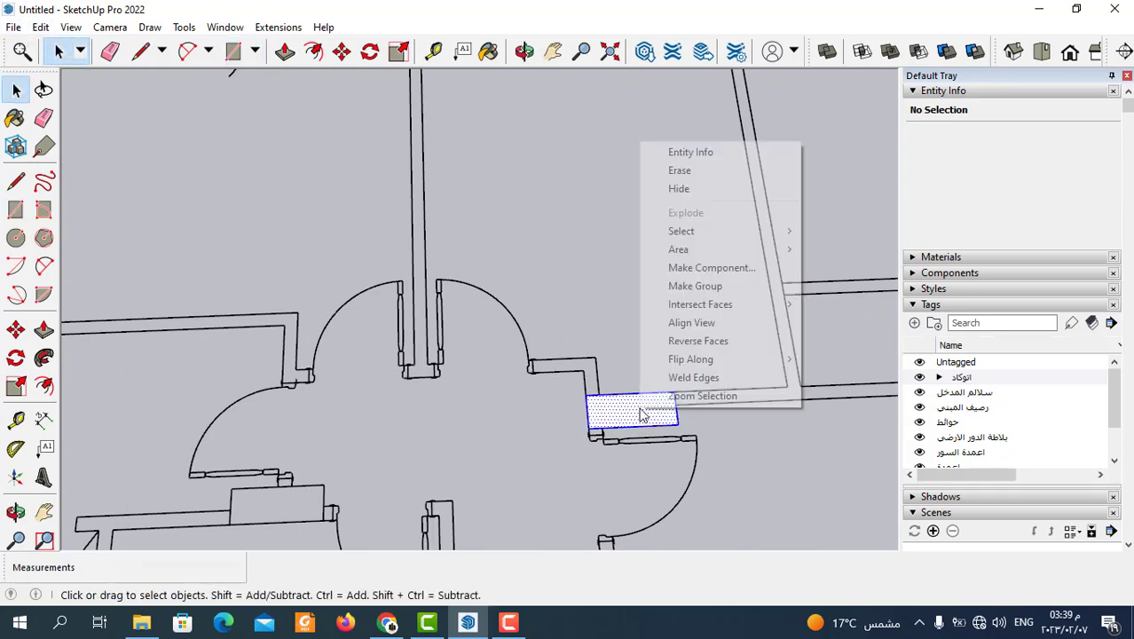
{"action": "left_click", "coordinate": [718, 266]}
{"action": "left_click", "coordinate": [589, 481]}
{"action": "scroll", "coordinate": [583, 488], "scroll_direction": "down", "scroll_amount": 3}
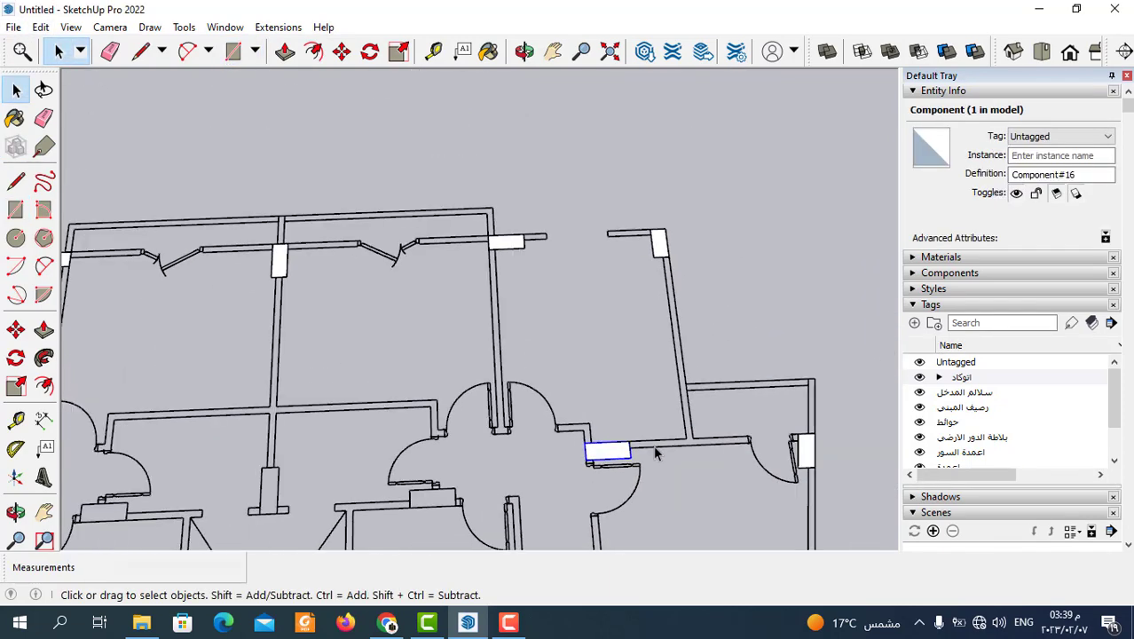
{"action": "left_click", "coordinate": [766, 352]}
{"action": "scroll", "coordinate": [662, 268], "scroll_direction": "up", "scroll_amount": 2}
{"action": "left_click", "coordinate": [670, 246]}
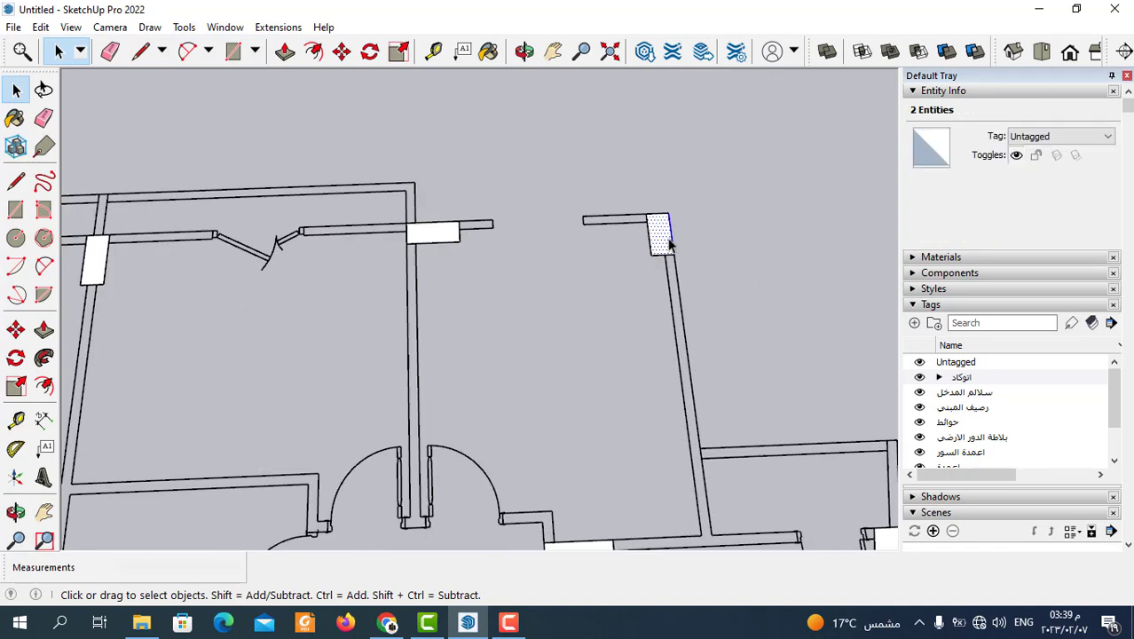
{"action": "right_click", "coordinate": [663, 244]}
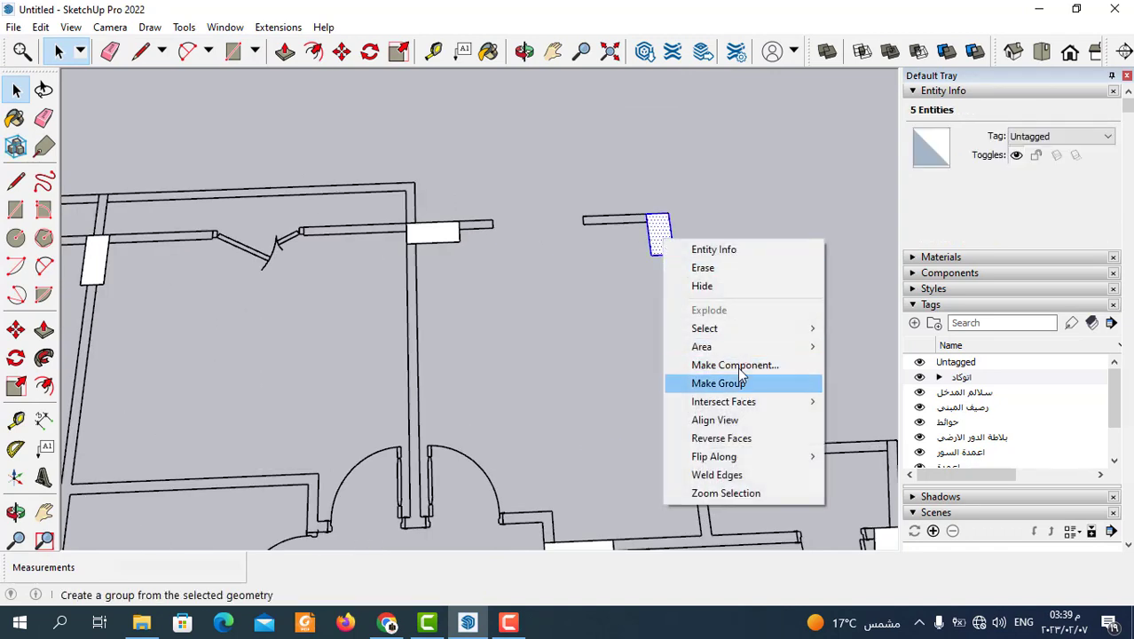
{"action": "left_click", "coordinate": [734, 363]}
{"action": "left_click", "coordinate": [588, 482]}
Convert the upper-wall column and the middle column into their own components.
{"action": "scroll", "coordinate": [716, 459], "scroll_direction": "down", "scroll_amount": 3}
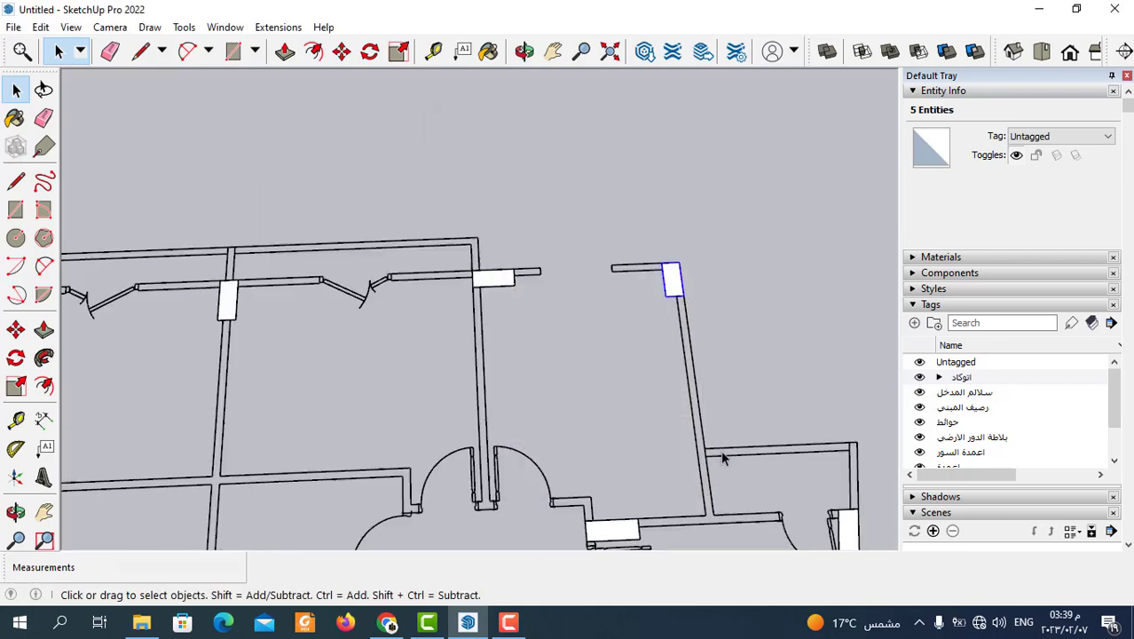
{"action": "scroll", "coordinate": [715, 458], "scroll_direction": "down", "scroll_amount": 2}
{"action": "right_click", "coordinate": [525, 300]}
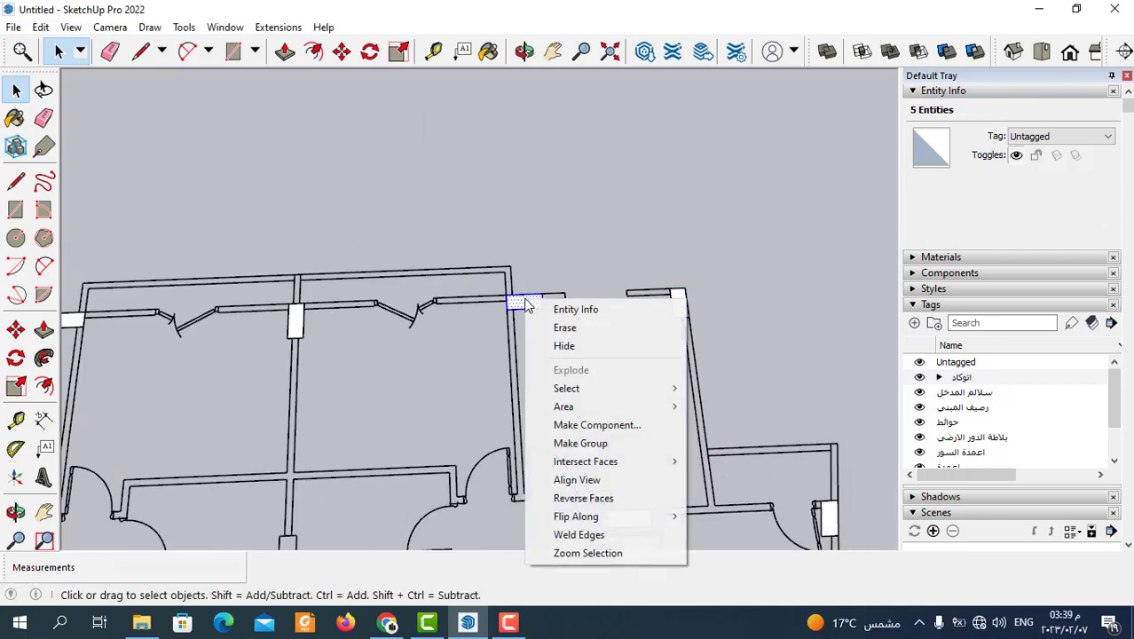
{"action": "left_click", "coordinate": [594, 425]}
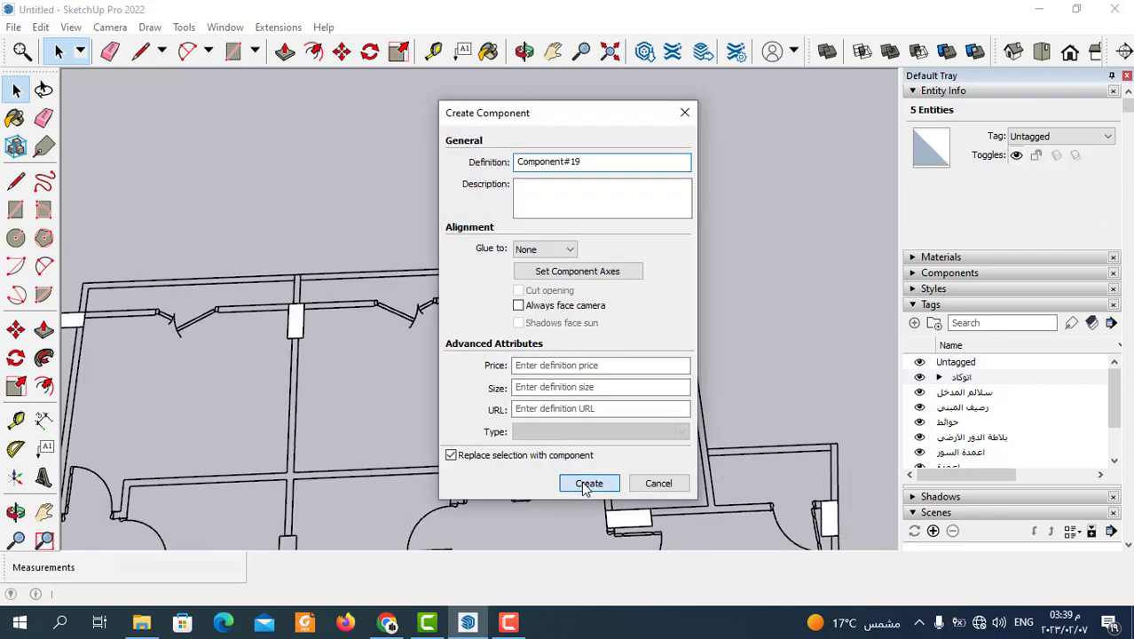
{"action": "left_click", "coordinate": [586, 485]}
{"action": "scroll", "coordinate": [419, 330], "scroll_direction": "up", "scroll_amount": 3}
{"action": "scroll", "coordinate": [434, 354], "scroll_direction": "up", "scroll_amount": 2}
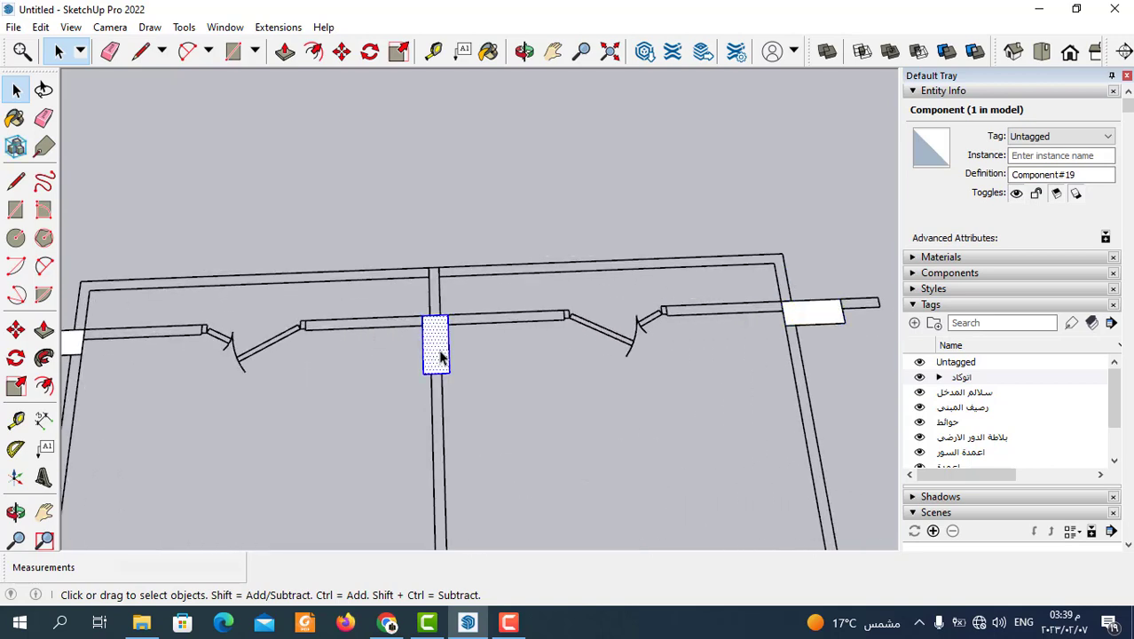
{"action": "right_click", "coordinate": [441, 357]}
{"action": "left_click", "coordinate": [505, 208]}
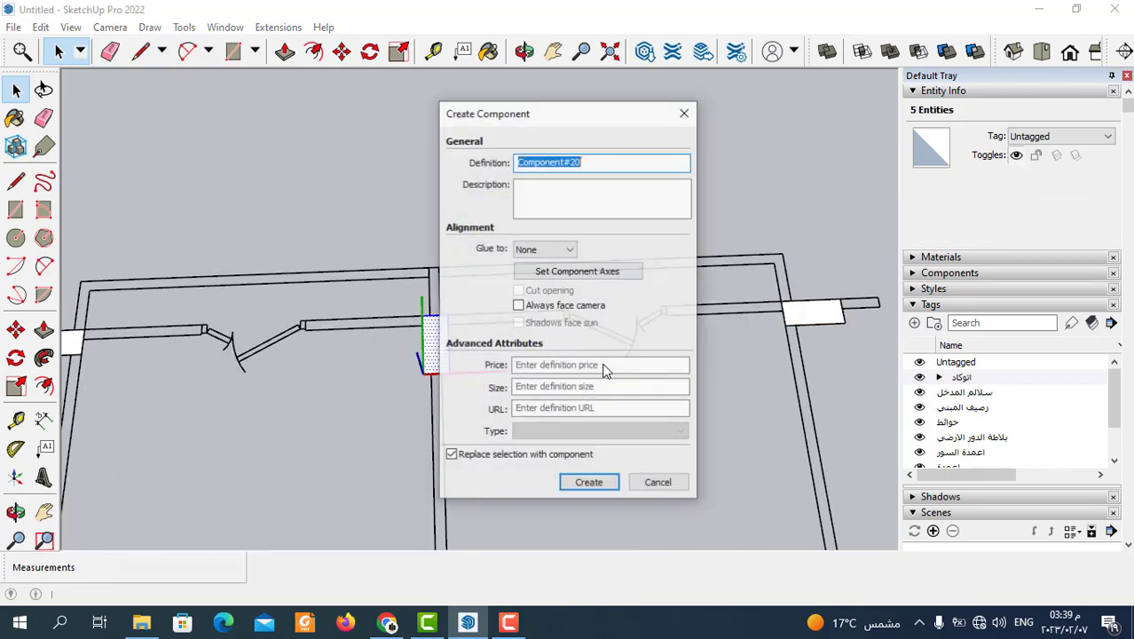
{"action": "left_click", "coordinate": [593, 483]}
{"action": "scroll", "coordinate": [692, 355], "scroll_direction": "down", "scroll_amount": 3}
{"action": "scroll", "coordinate": [354, 351], "scroll_direction": "up", "scroll_amount": 4}
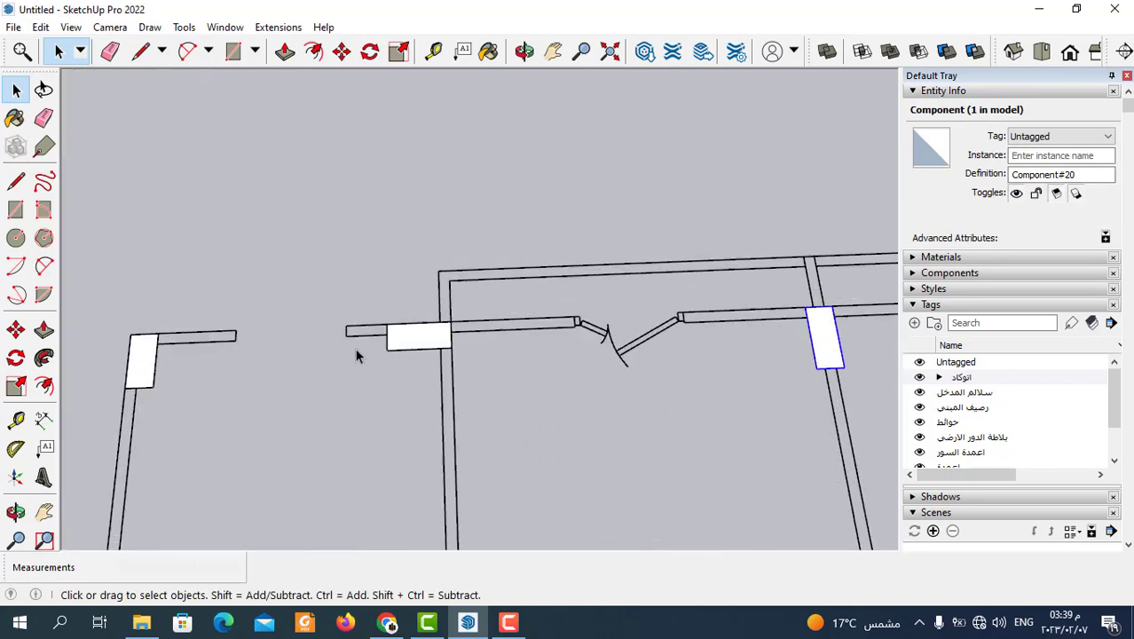
{"action": "scroll", "coordinate": [354, 355], "scroll_direction": "up", "scroll_amount": 1}
Make two more columns, including the corner column, into components, ending at Component#21.
{"action": "double_click", "coordinate": [413, 335]}
{"action": "right_click", "coordinate": [416, 333]}
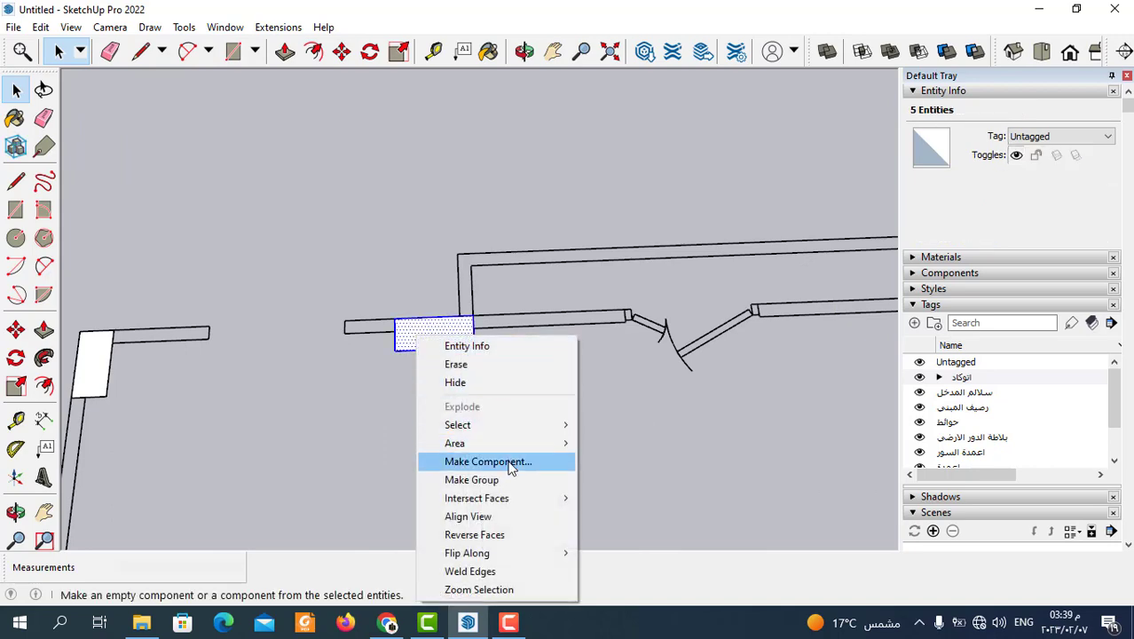
{"action": "left_click", "coordinate": [510, 461]}
{"action": "left_click", "coordinate": [572, 480]}
{"action": "scroll", "coordinate": [666, 394], "scroll_direction": "down", "scroll_amount": 2}
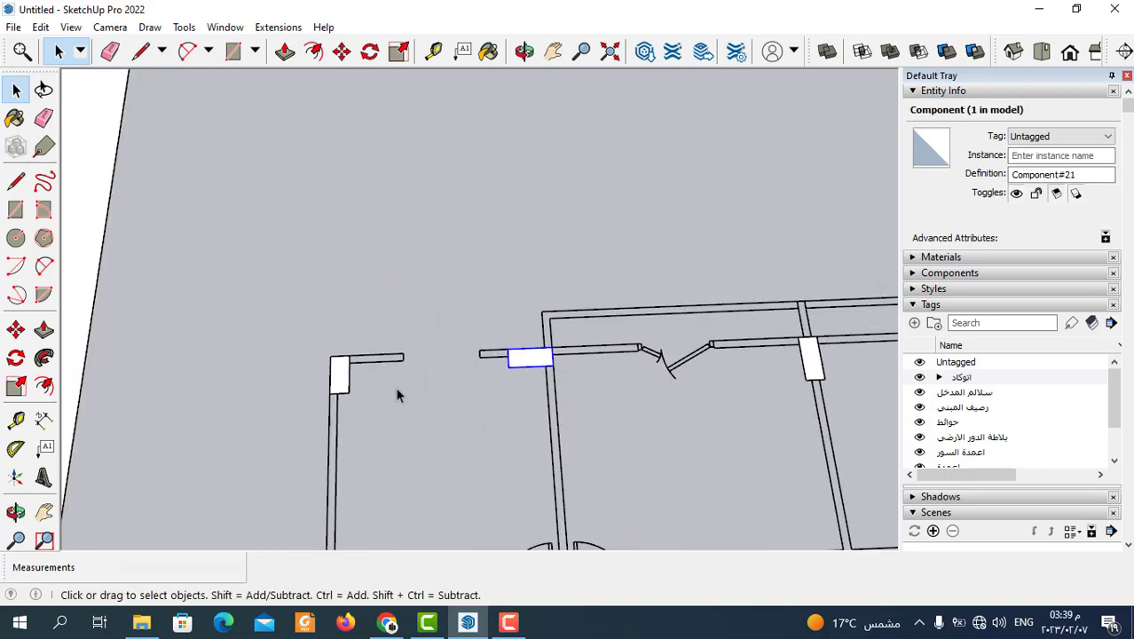
{"action": "scroll", "coordinate": [355, 377], "scroll_direction": "up", "scroll_amount": 2}
{"action": "double_click", "coordinate": [345, 374]}
{"action": "right_click", "coordinate": [344, 377]}
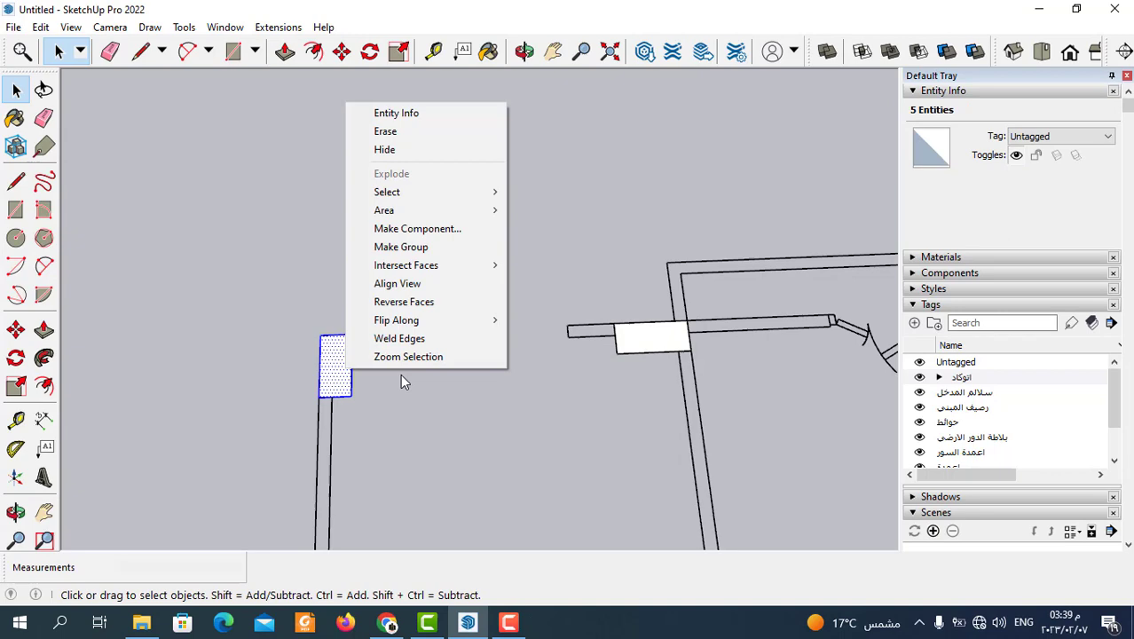
{"action": "left_click", "coordinate": [417, 229]}
{"action": "left_click", "coordinate": [587, 486]}
{"action": "scroll", "coordinate": [498, 227], "scroll_direction": "down", "scroll_amount": 1}
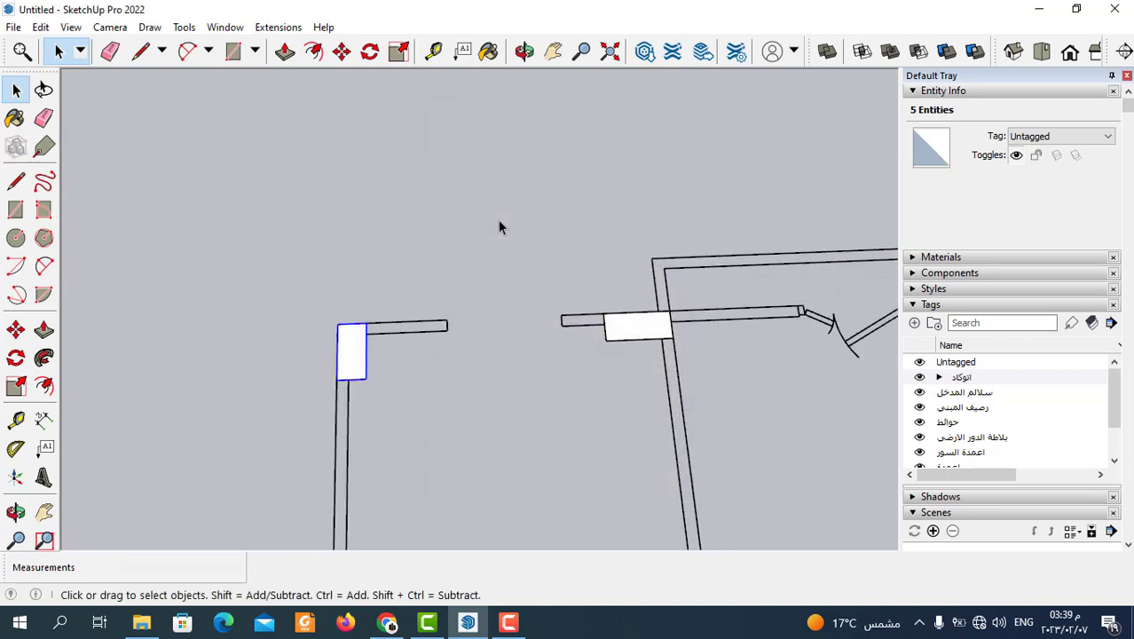
{"action": "scroll", "coordinate": [498, 227], "scroll_direction": "down", "scroll_amount": 3}
{"action": "scroll", "coordinate": [488, 399], "scroll_direction": "up", "scroll_amount": 1}
Select the column component beside the door.
{"action": "left_click", "coordinate": [501, 405]}
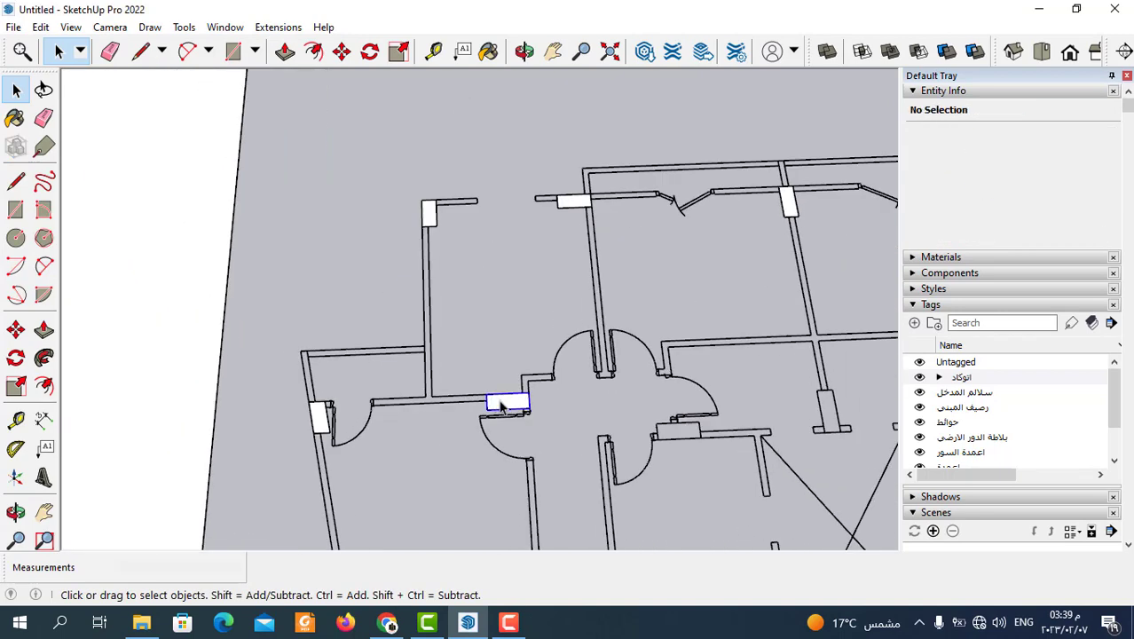
{"action": "left_click", "coordinate": [501, 404]}
{"action": "scroll", "coordinate": [321, 419], "scroll_direction": "down", "scroll_amount": 2}
Push/Pull the first two column outlines up 3 m inside their components.
{"action": "scroll", "coordinate": [417, 373], "scroll_direction": "down", "scroll_amount": 2}
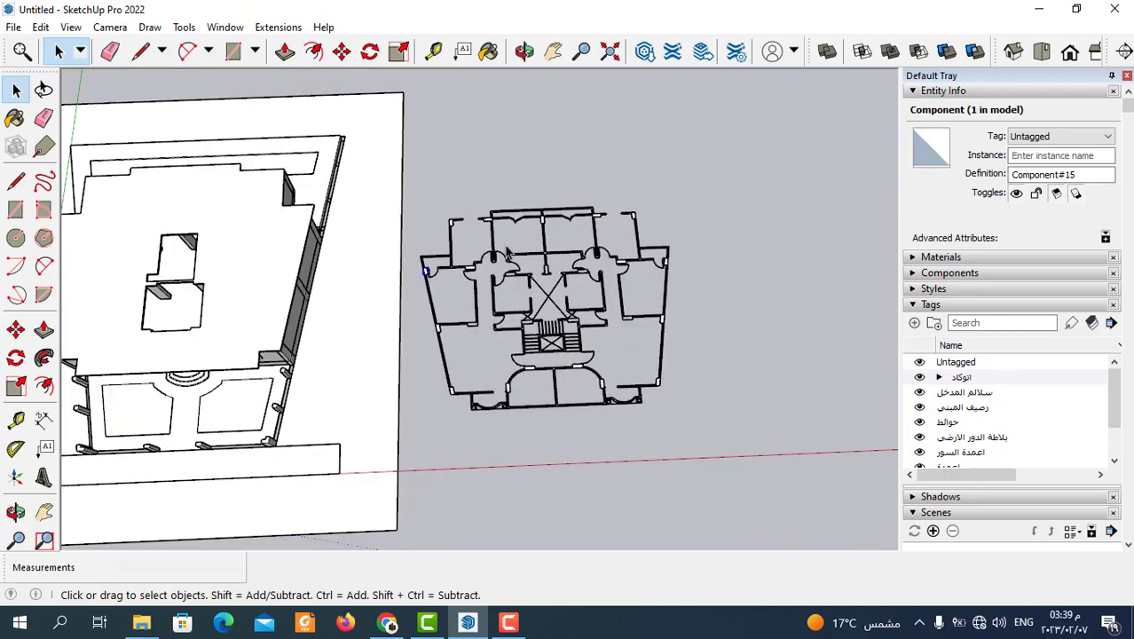
{"action": "scroll", "coordinate": [506, 327], "scroll_direction": "down", "scroll_amount": 1}
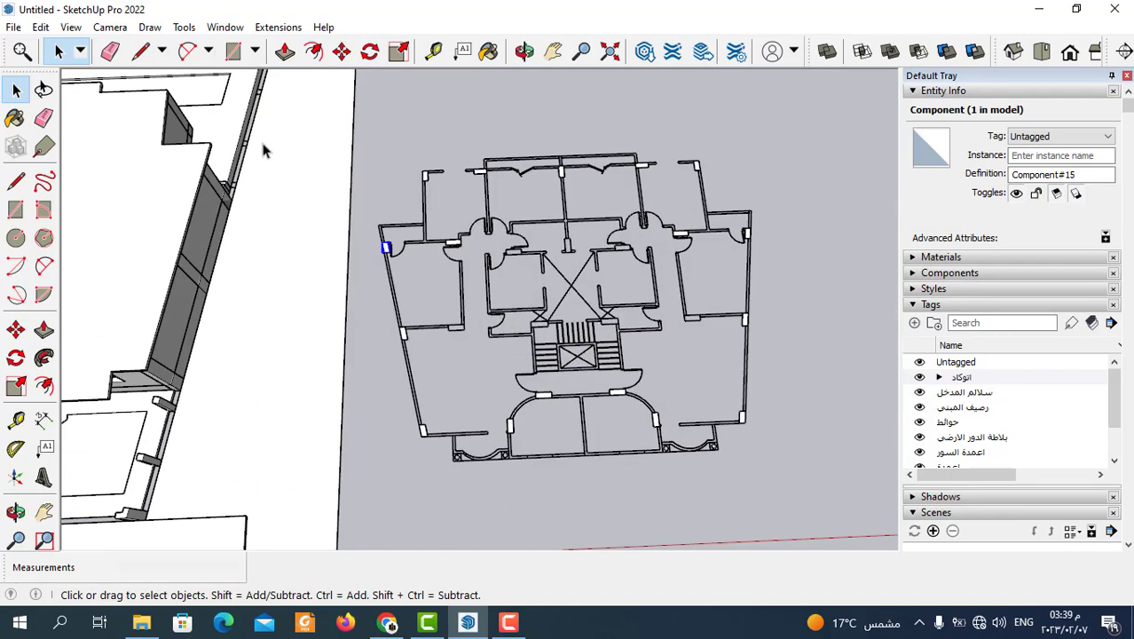
{"action": "scroll", "coordinate": [710, 424], "scroll_direction": "up", "scroll_amount": 2}
{"action": "double_click", "coordinate": [783, 413]}
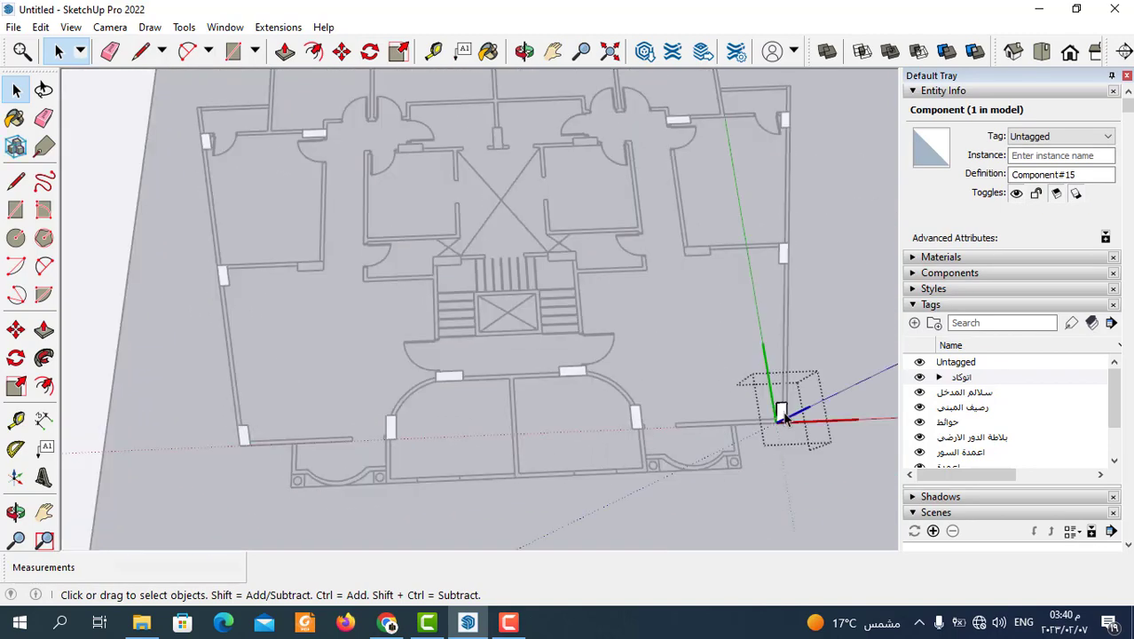
{"action": "left_click", "coordinate": [284, 50]}
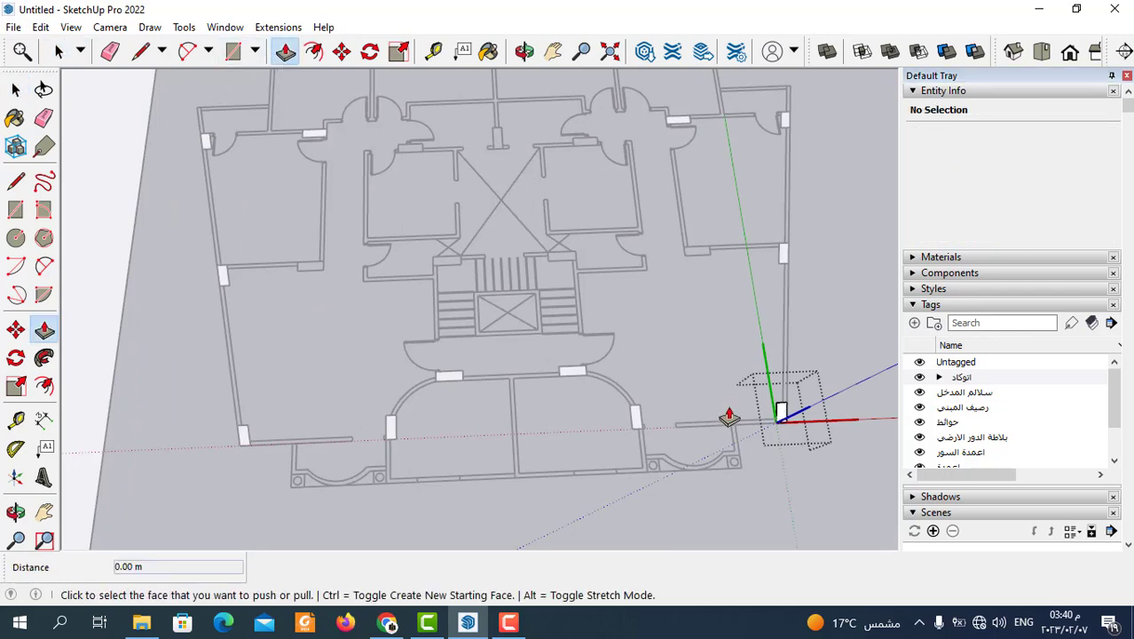
{"action": "mouse_move", "coordinate": [734, 412]}
{"action": "middle_mouse_down"}
{"action": "mouse_move", "coordinate": [653, 291]}
{"action": "mouse_move", "coordinate": [619, 133]}
{"action": "mouse_move", "coordinate": [629, 142]}
{"action": "middle_mouse_up"}
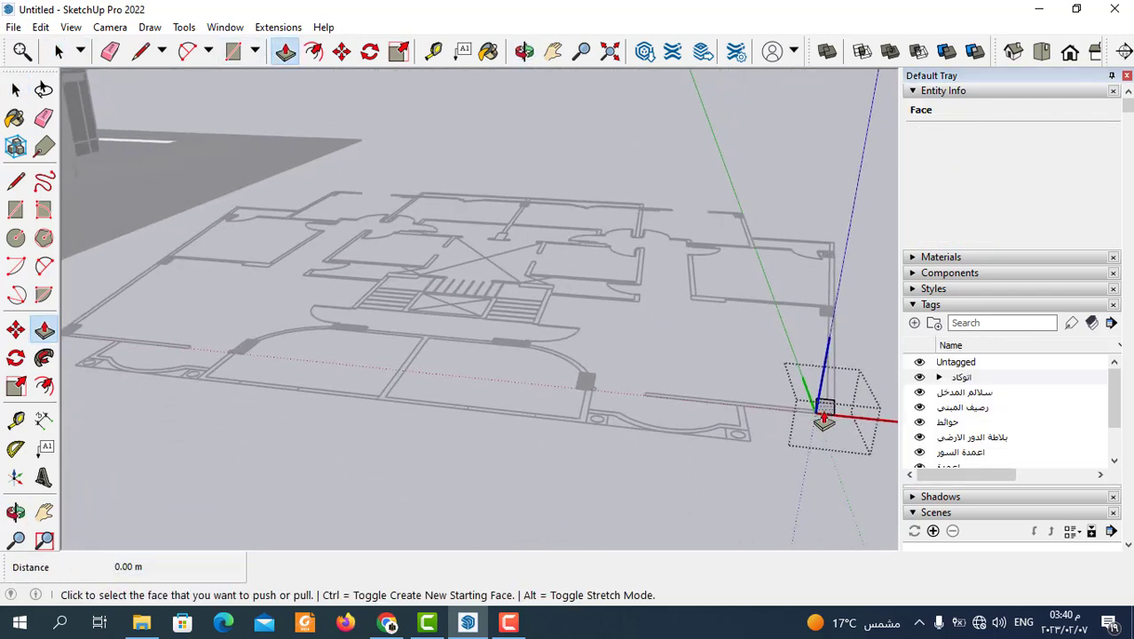
{"action": "left_click", "coordinate": [824, 418]}
{"action": "type", "text": "3"}
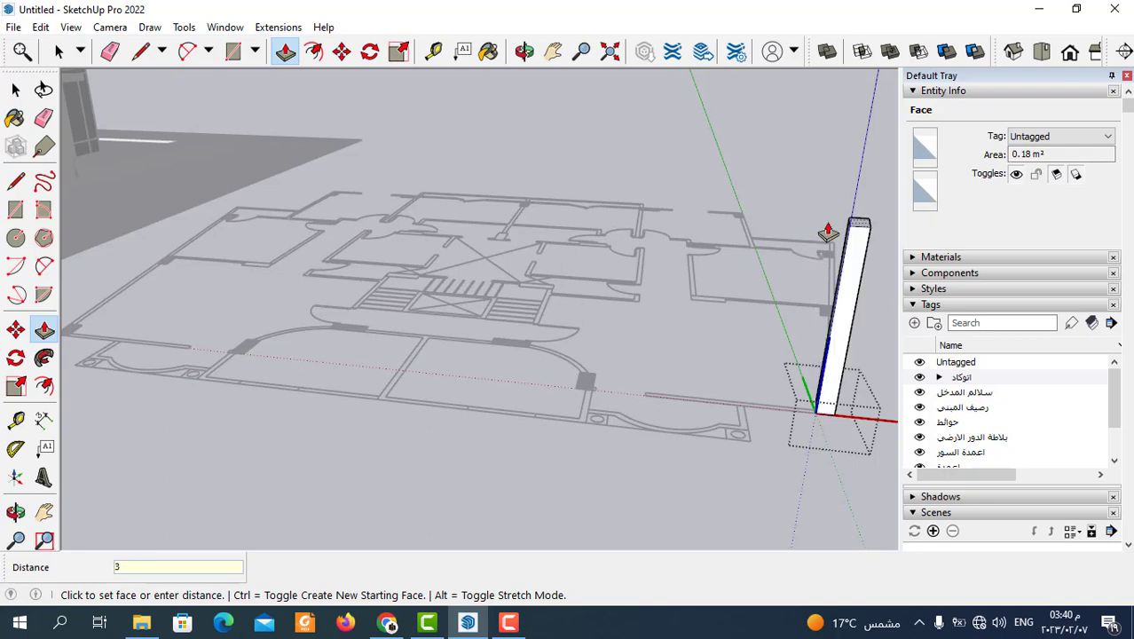
{"action": "key", "text": "Return"}
{"action": "left_click", "coordinate": [58, 51]}
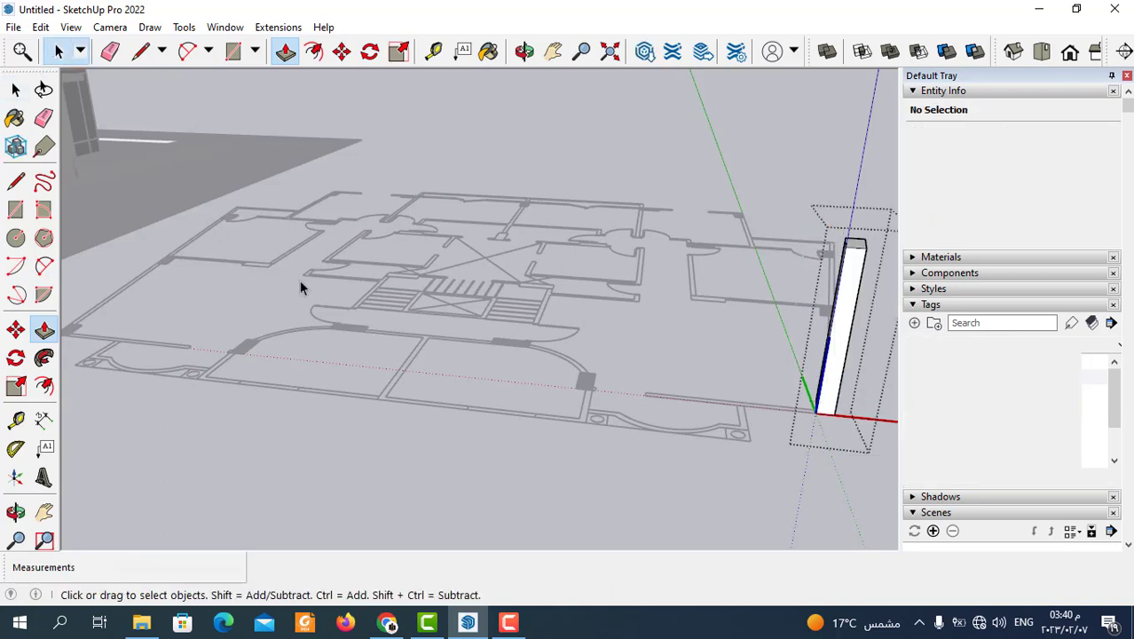
{"action": "middle_click_drag", "start_coordinate": [304, 286], "coordinate": [717, 441]}
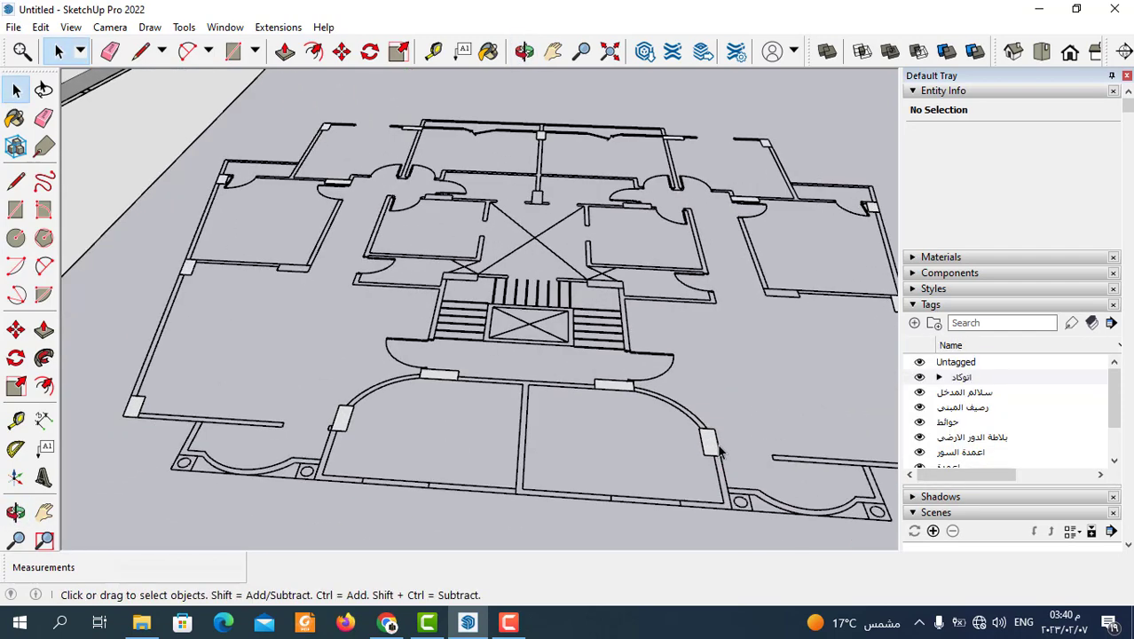
{"action": "double_click", "coordinate": [710, 441]}
{"action": "key", "text": "p"}
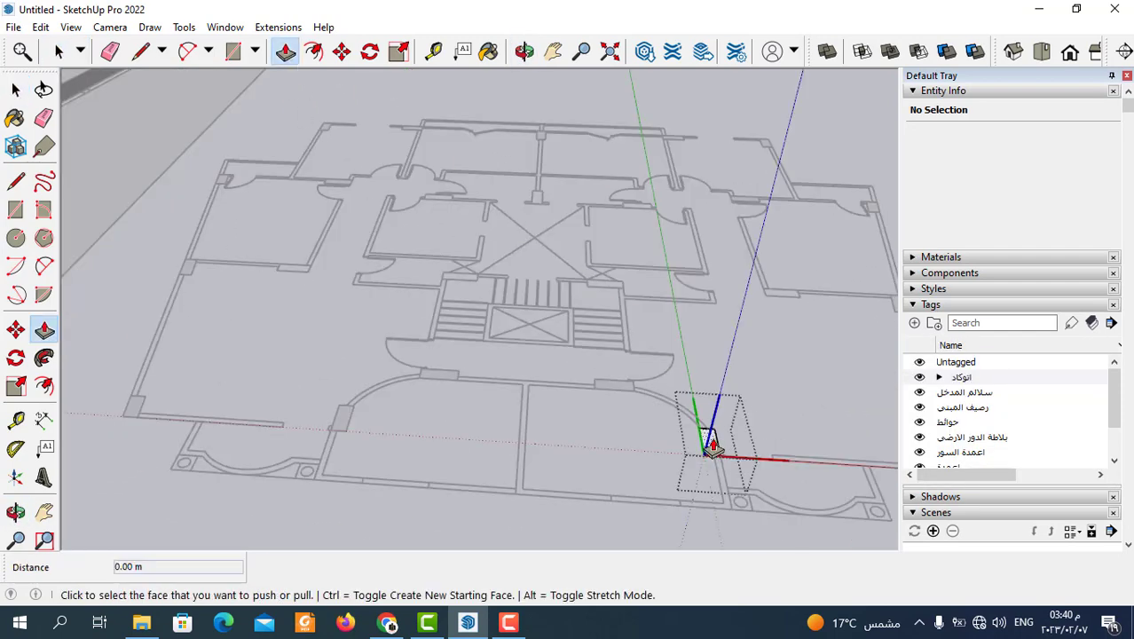
{"action": "left_click", "coordinate": [712, 447]}
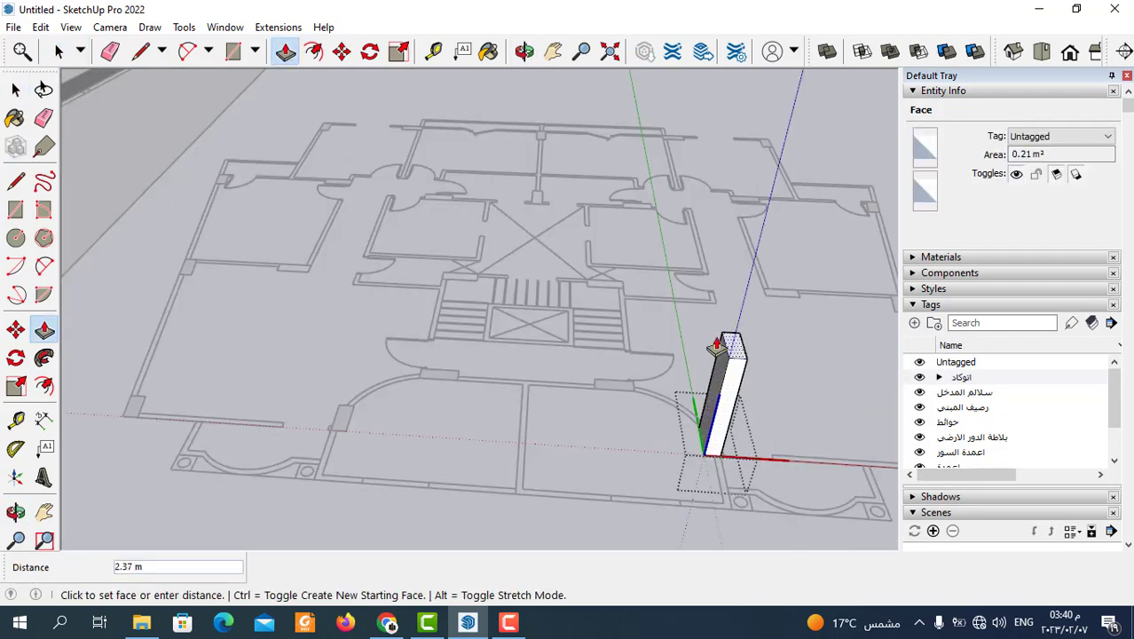
{"action": "type", "text": "3"}
{"action": "key", "text": "Return"}
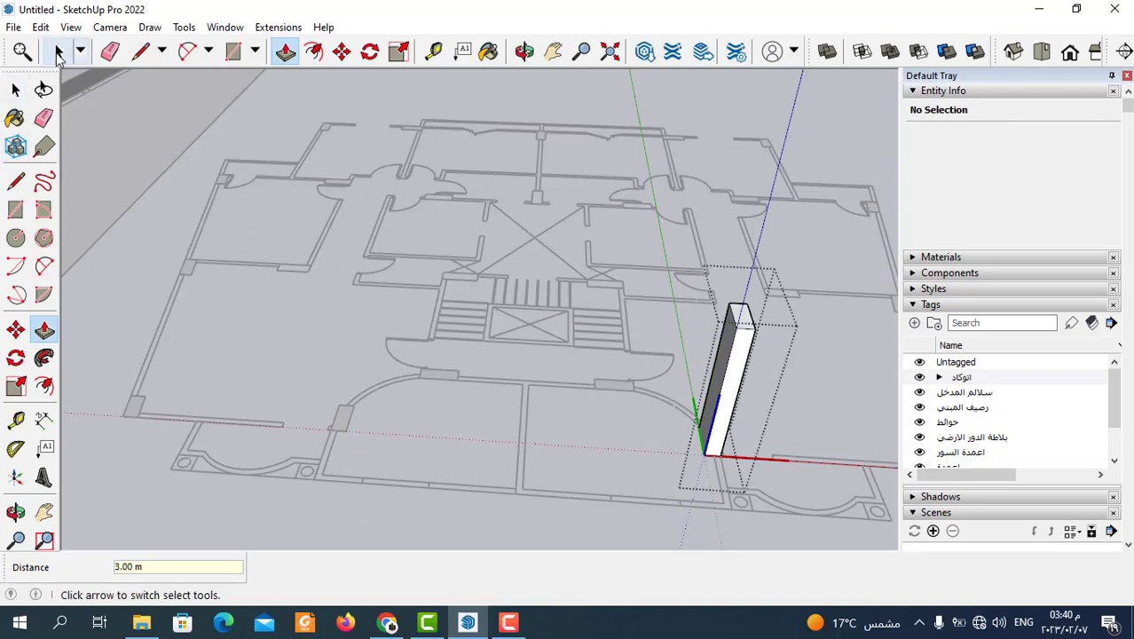
{"action": "left_click", "coordinate": [57, 53]}
{"action": "left_click", "coordinate": [577, 396]}
Raise the next two column faces, including the small rectangle, to 3 m.
{"action": "double_click", "coordinate": [612, 393]}
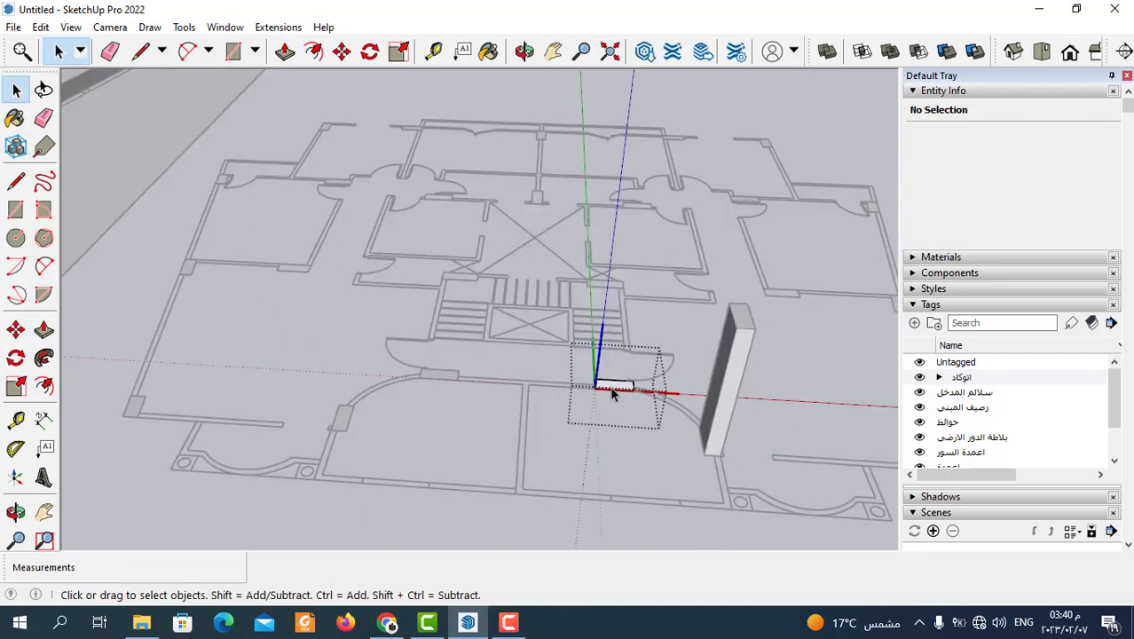
{"action": "left_click", "coordinate": [284, 50]}
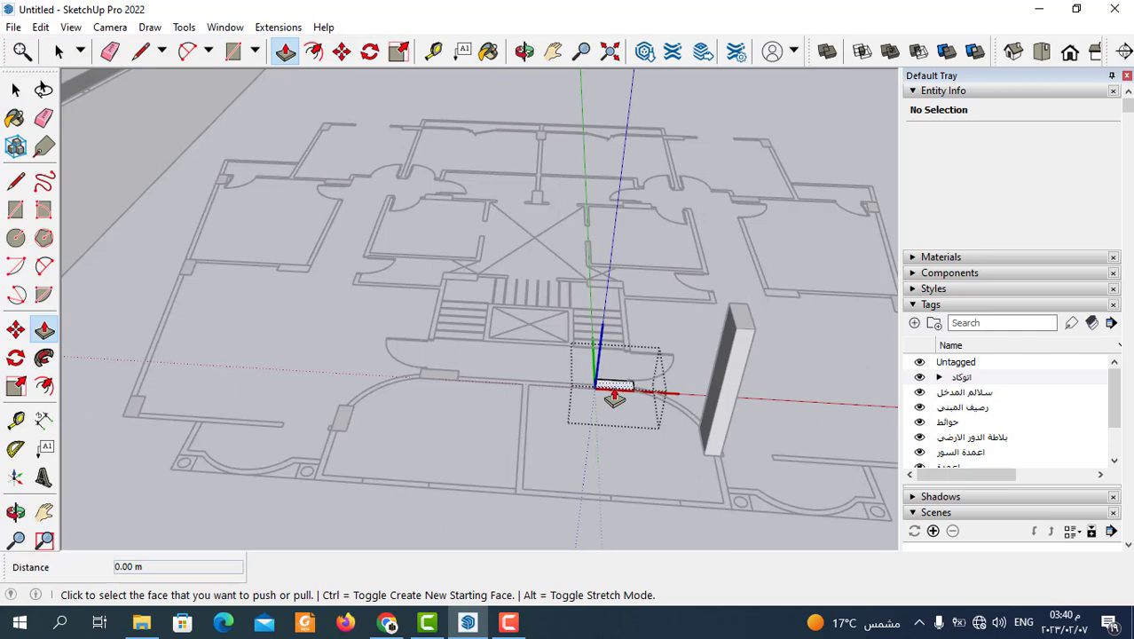
{"action": "left_click", "coordinate": [614, 398]}
{"action": "type", "text": "3"}
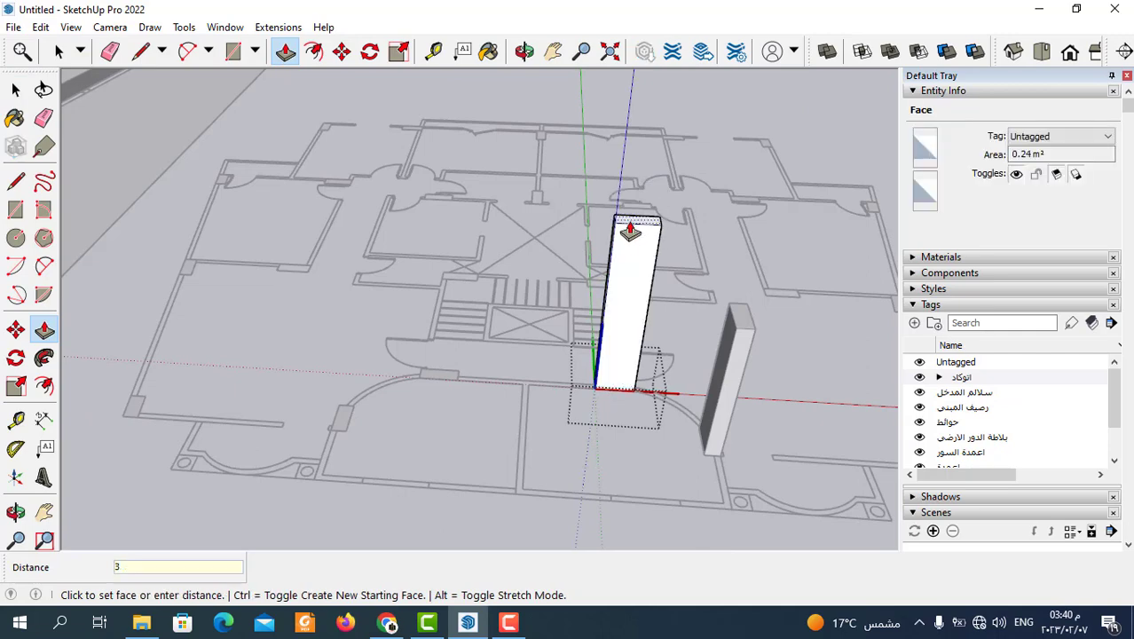
{"action": "key", "text": "Return"}
{"action": "scroll", "coordinate": [620, 324], "scroll_direction": "down", "scroll_amount": 3}
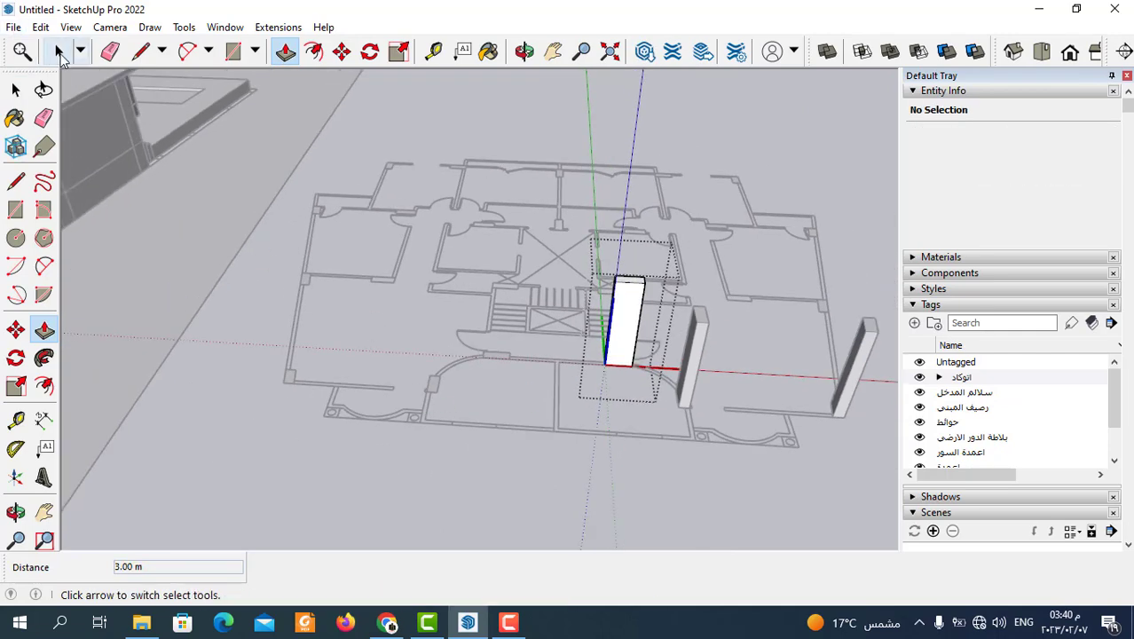
{"action": "left_click", "coordinate": [58, 51]}
{"action": "scroll", "coordinate": [526, 356], "scroll_direction": "up", "scroll_amount": 2}
{"action": "scroll", "coordinate": [525, 357], "scroll_direction": "up", "scroll_amount": 2}
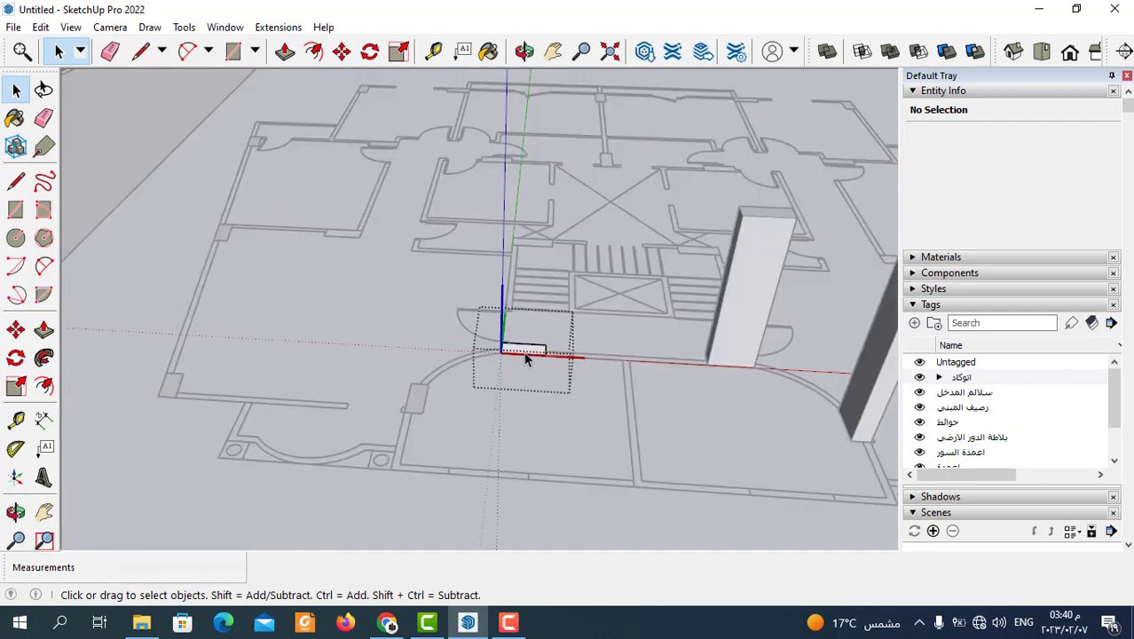
{"action": "left_click", "coordinate": [285, 50]}
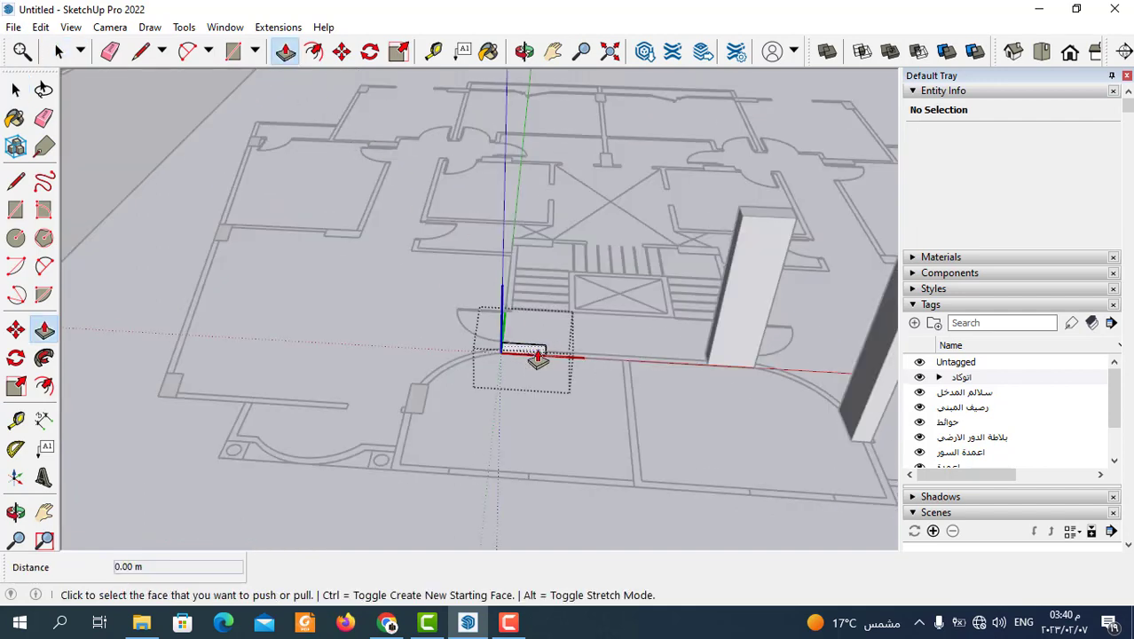
{"action": "left_click", "coordinate": [538, 358]}
{"action": "type", "text": "3"}
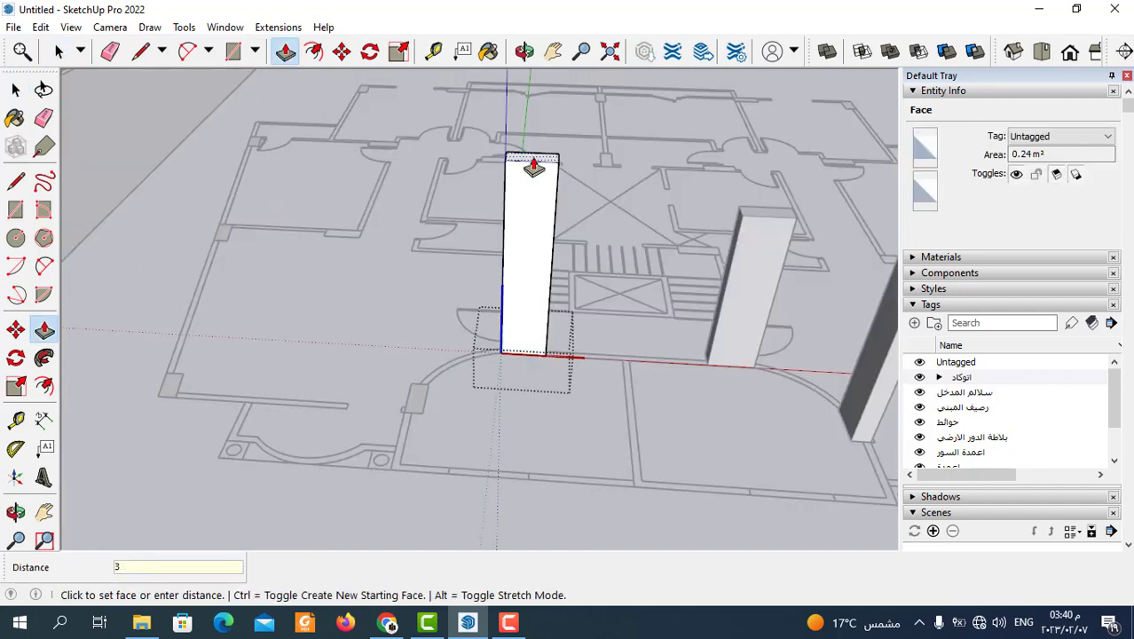
{"action": "key", "text": "Return"}
{"action": "left_click", "coordinate": [59, 51]}
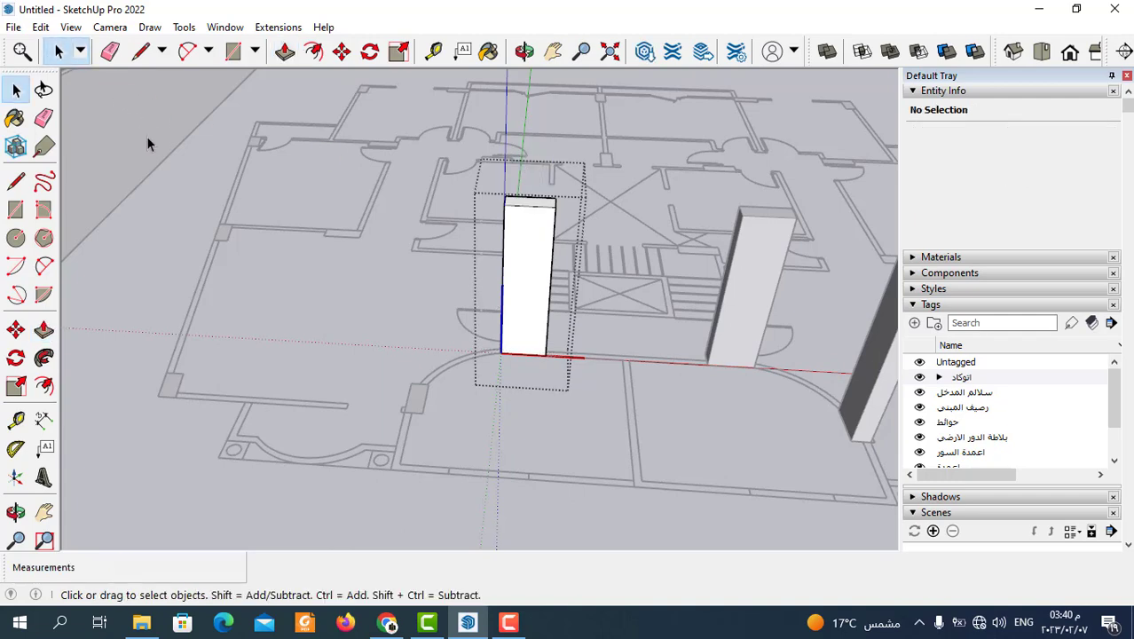
Extrude the last two small column rectangles 3 m tall and return to Select.
{"action": "scroll", "coordinate": [269, 376], "scroll_direction": "up", "scroll_amount": 2}
{"action": "scroll", "coordinate": [357, 420], "scroll_direction": "up", "scroll_amount": 2}
{"action": "double_click", "coordinate": [477, 399]}
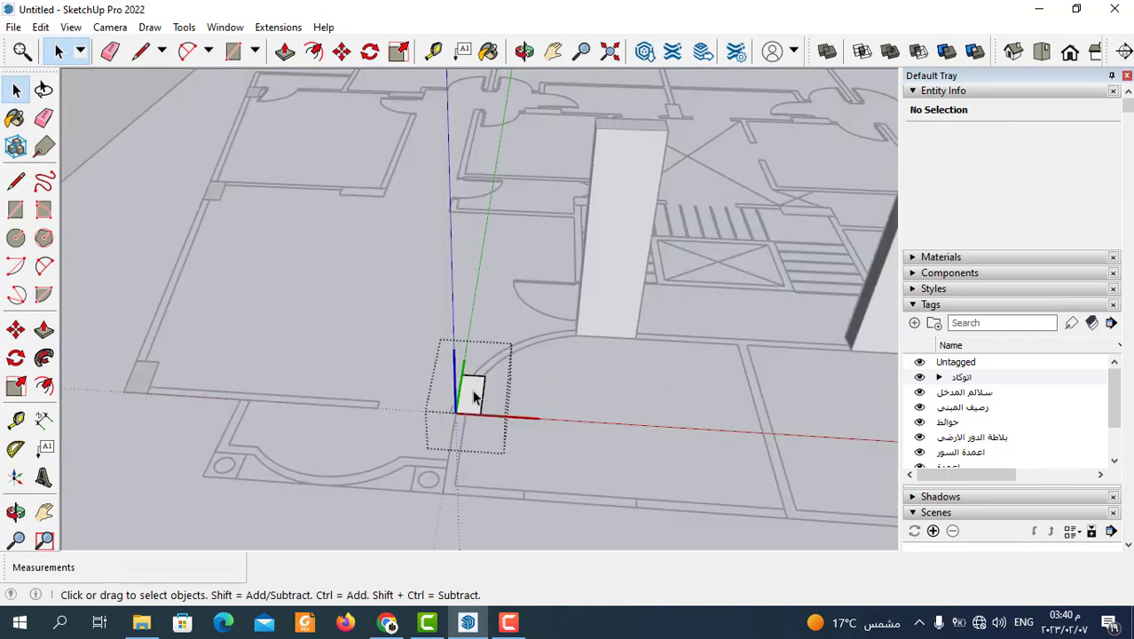
{"action": "left_click", "coordinate": [285, 50]}
{"action": "left_click", "coordinate": [470, 396]}
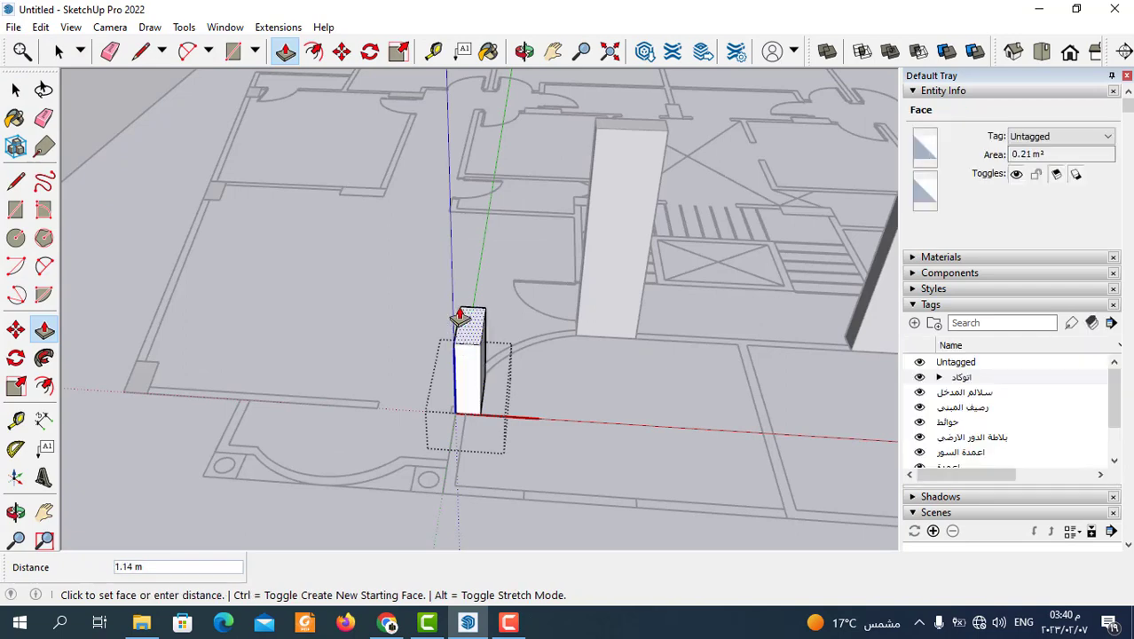
{"action": "type", "text": "3"}
{"action": "key", "text": "Return"}
{"action": "middle_click_drag", "start_coordinate": [451, 316], "coordinate": [686, 396]}
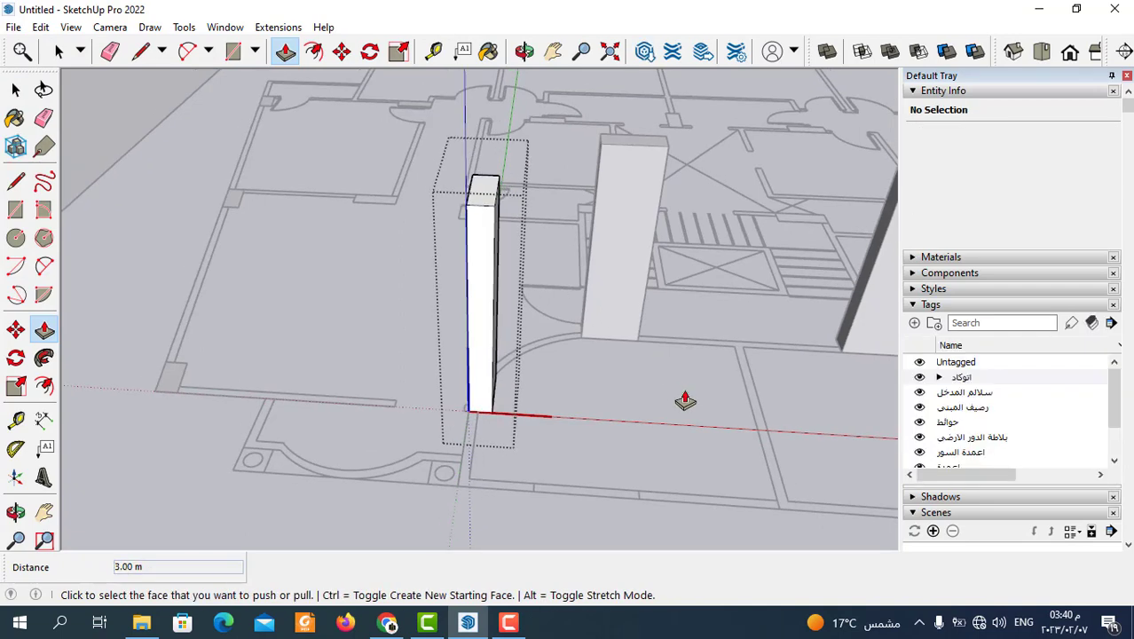
{"action": "left_click", "coordinate": [58, 52]}
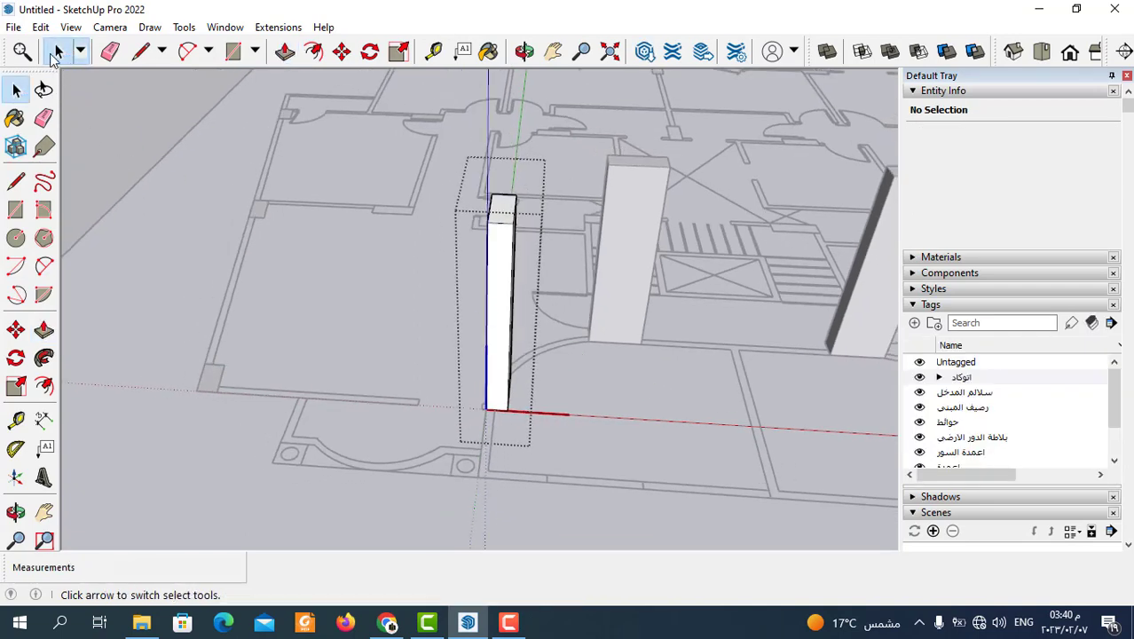
{"action": "middle_click_drag", "start_coordinate": [145, 176], "coordinate": [205, 367]}
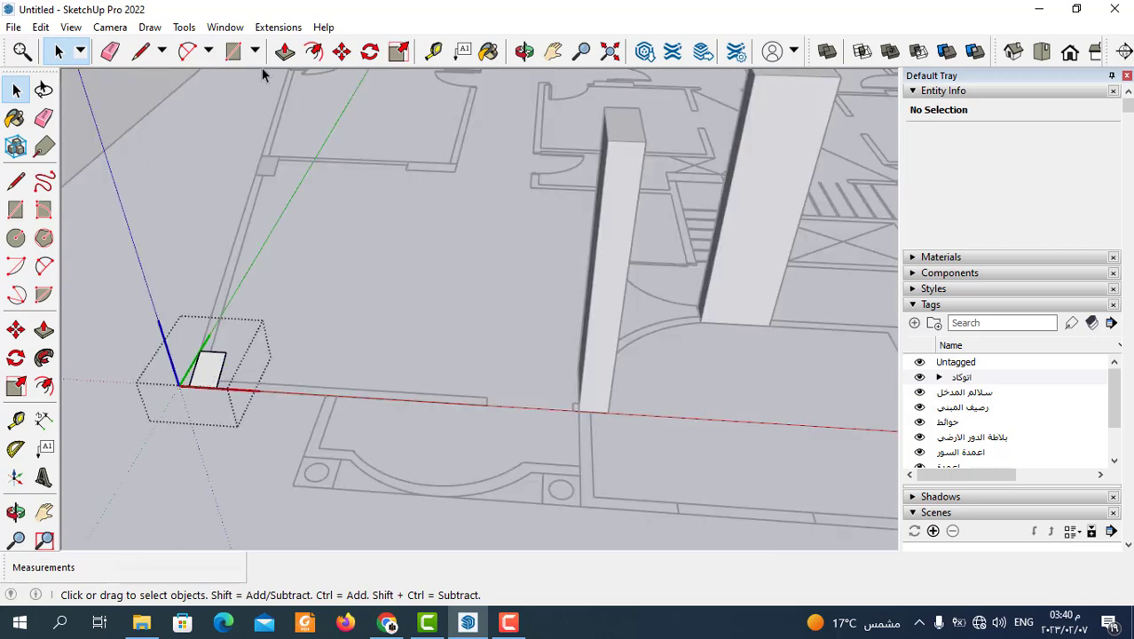
{"action": "left_click", "coordinate": [285, 51]}
{"action": "left_click", "coordinate": [214, 394]}
{"action": "type", "text": "3"}
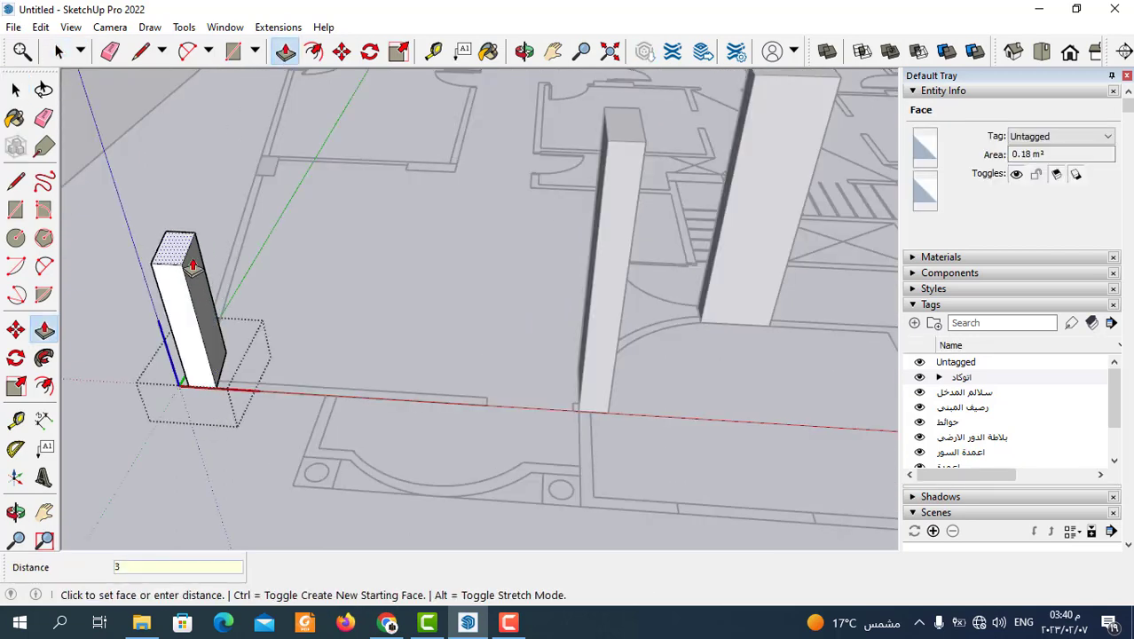
{"action": "key", "text": "Return"}
{"action": "scroll", "coordinate": [463, 396], "scroll_direction": "down", "scroll_amount": 3}
{"action": "middle_click_drag", "start_coordinate": [463, 396], "coordinate": [209, 214]}
{"action": "key", "text": "space"}
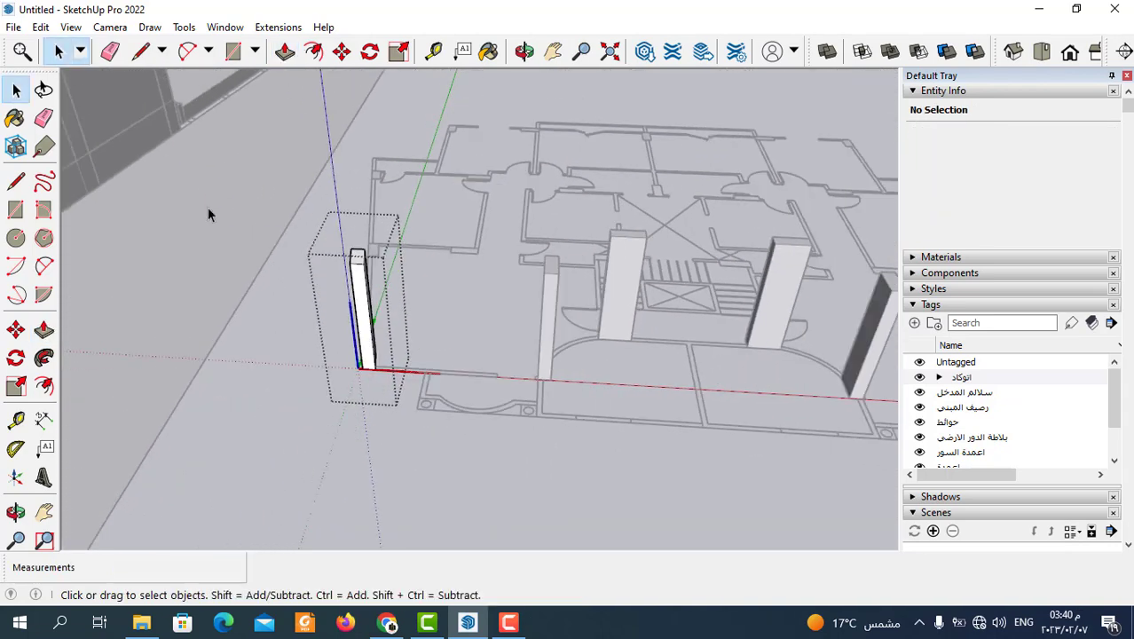
{"action": "scroll", "coordinate": [253, 257], "scroll_direction": "down", "scroll_amount": 3}
{"action": "scroll", "coordinate": [557, 417], "scroll_direction": "down", "scroll_amount": 3}
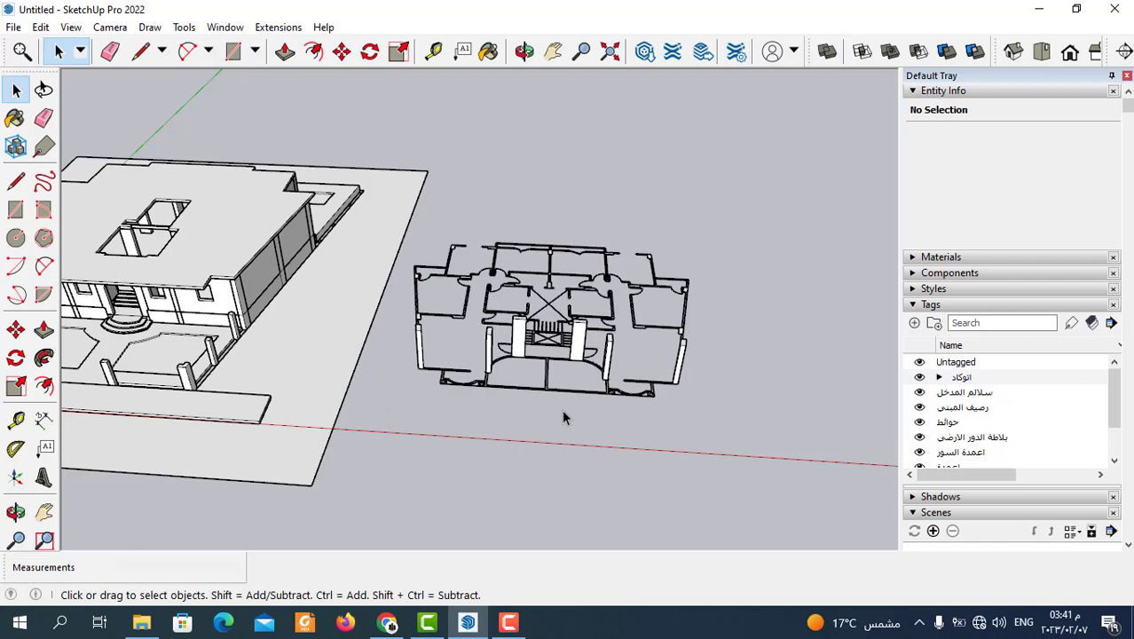
{"action": "middle_click_drag", "start_coordinate": [457, 366], "coordinate": [430, 372]}
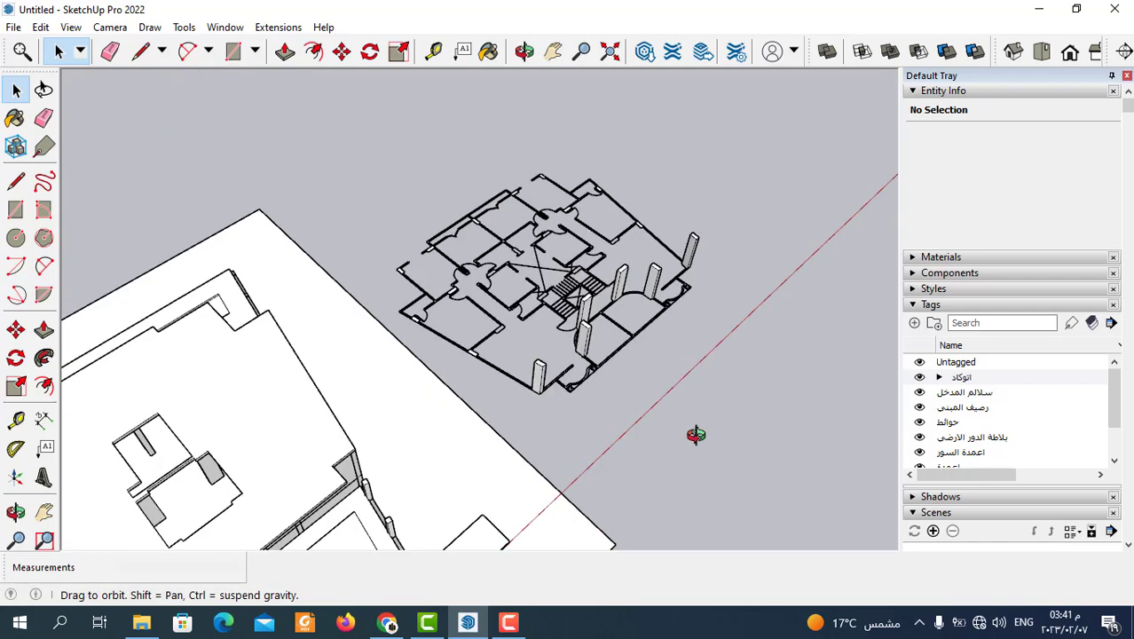
{"action": "scroll", "coordinate": [514, 354], "scroll_direction": "up", "scroll_amount": 5}
{"action": "scroll", "coordinate": [515, 354], "scroll_direction": "up", "scroll_amount": 3}
{"action": "scroll", "coordinate": [537, 348], "scroll_direction": "up", "scroll_amount": 3}
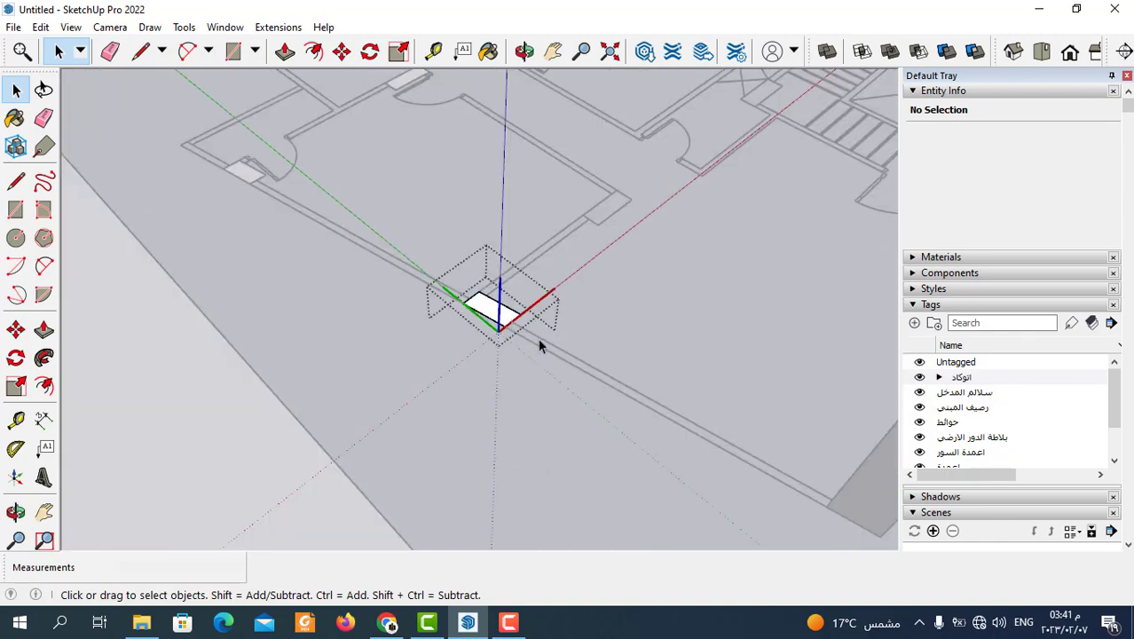
{"action": "scroll", "coordinate": [446, 347], "scroll_direction": "down", "scroll_amount": 10}
{"action": "scroll", "coordinate": [445, 355], "scroll_direction": "up", "scroll_amount": 3}
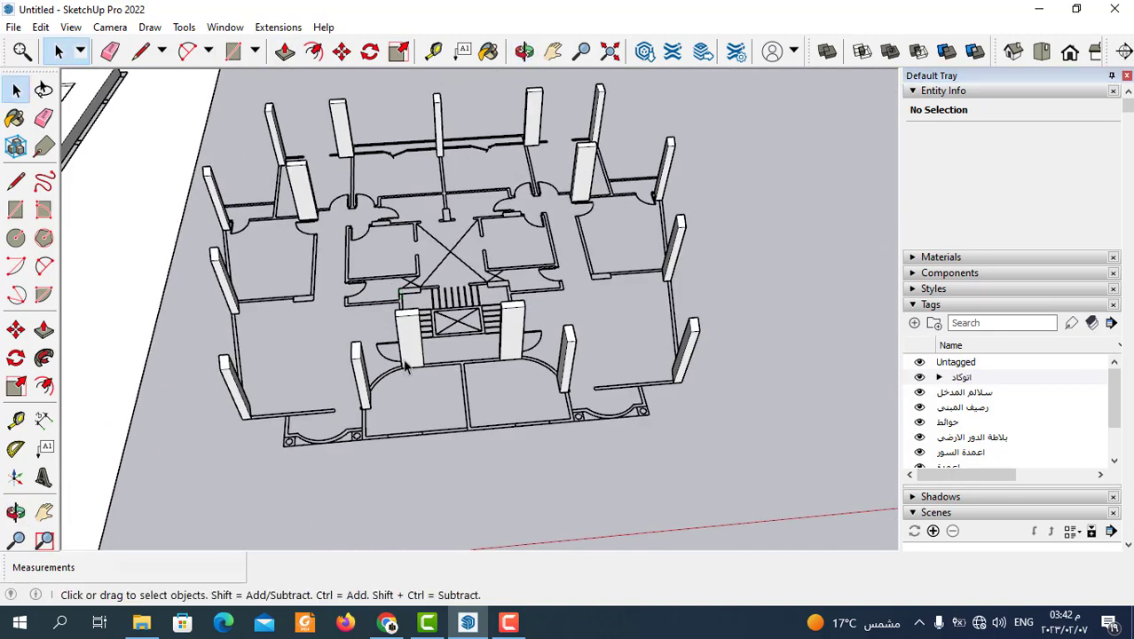
{"action": "scroll", "coordinate": [450, 395], "scroll_direction": "up", "scroll_amount": 2}
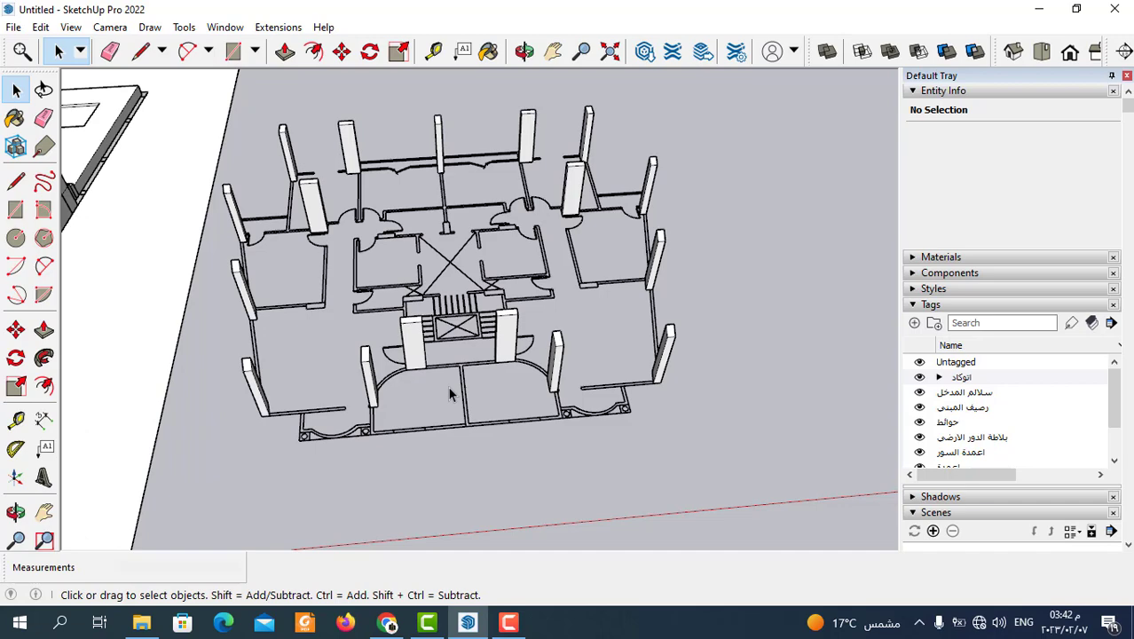
{"action": "scroll", "coordinate": [450, 395], "scroll_direction": "down", "scroll_amount": 3}
{"action": "middle_click_drag", "start_coordinate": [450, 395], "coordinate": [551, 391]}
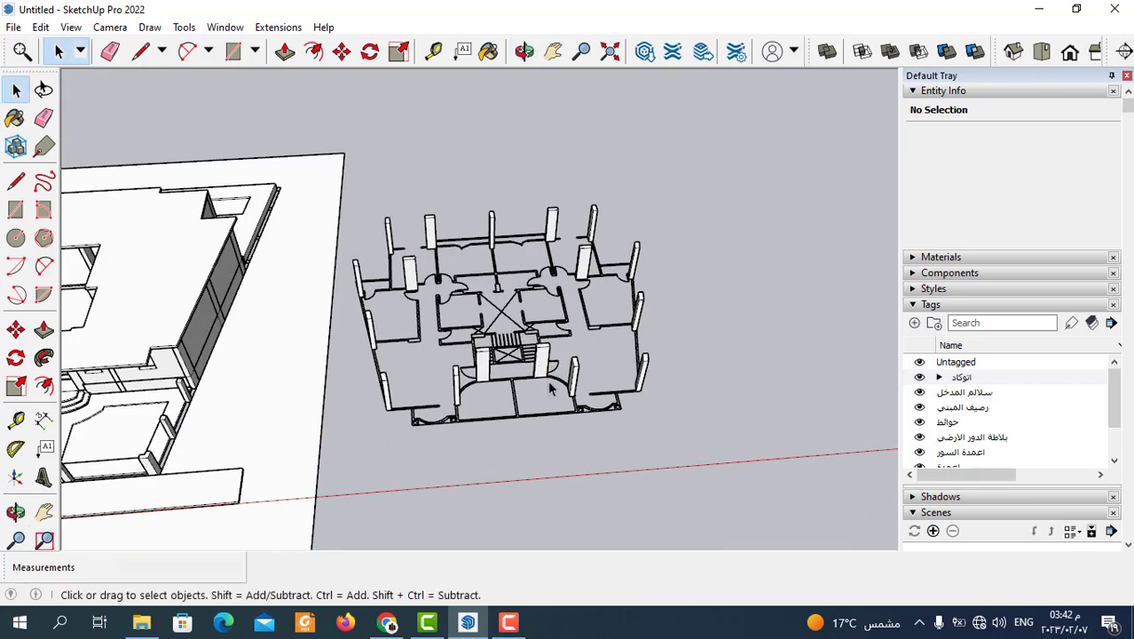
{"action": "scroll", "coordinate": [551, 390], "scroll_direction": "up", "scroll_amount": 2}
{"action": "scroll", "coordinate": [563, 411], "scroll_direction": "up", "scroll_amount": 3}
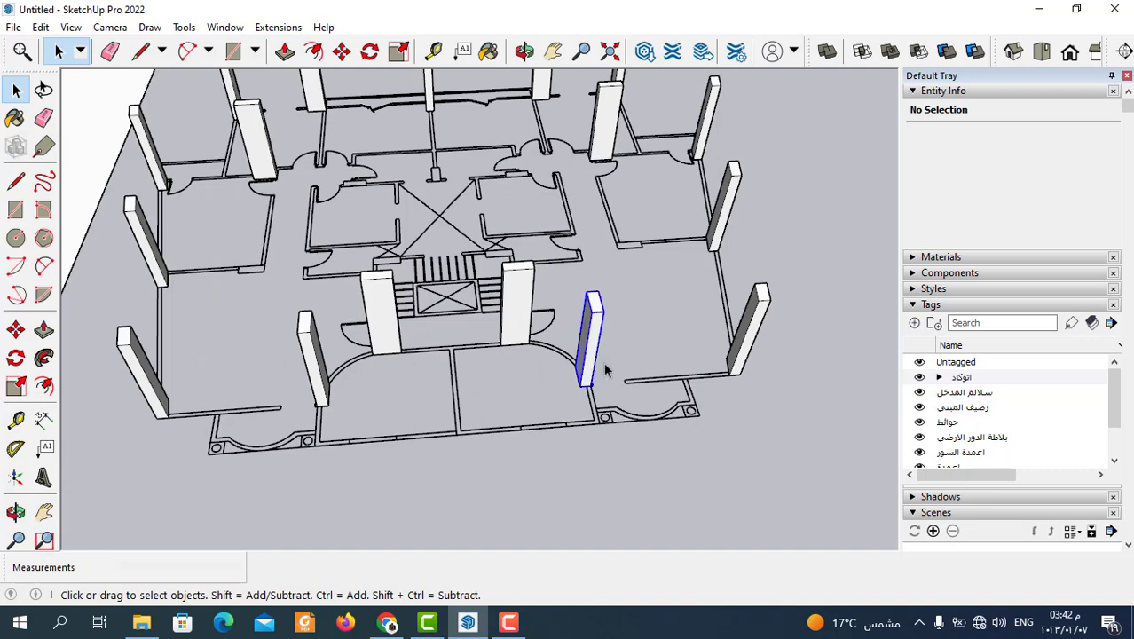
Add the remaining columns around the plan until Entity Info reads 17 Solid Components.
{"action": "left_click", "coordinate": [592, 342]}
{"action": "left_click", "coordinate": [750, 327], "text": "shift"}
{"action": "left_click", "coordinate": [519, 306], "text": "shift"}
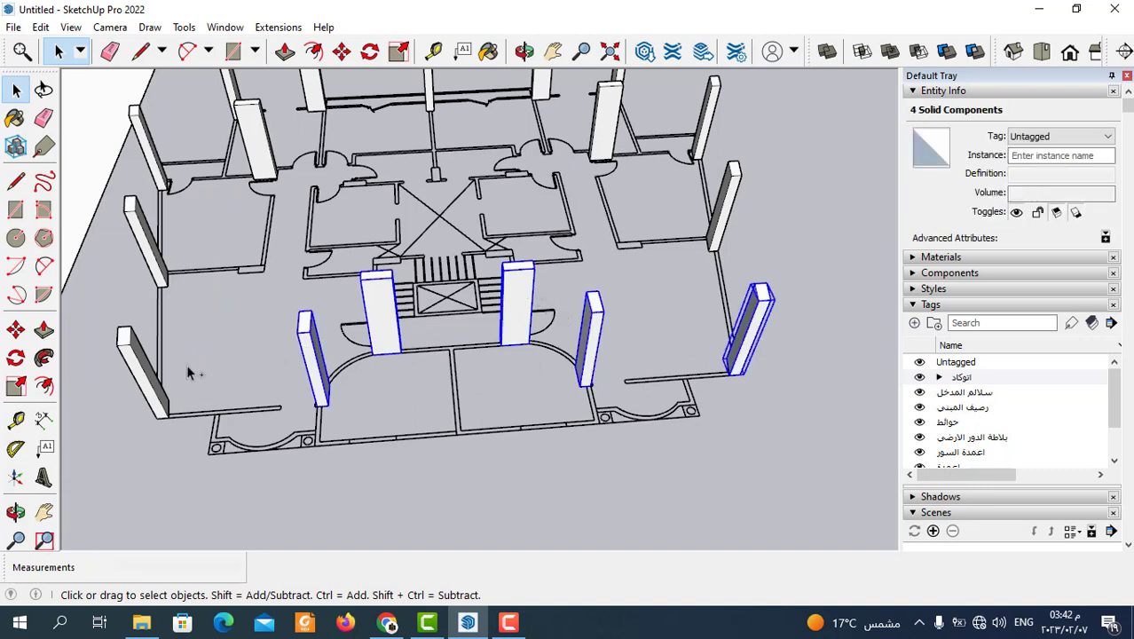
{"action": "left_click", "coordinate": [142, 373], "text": "shift"}
{"action": "left_click", "coordinate": [149, 242], "text": "shift"}
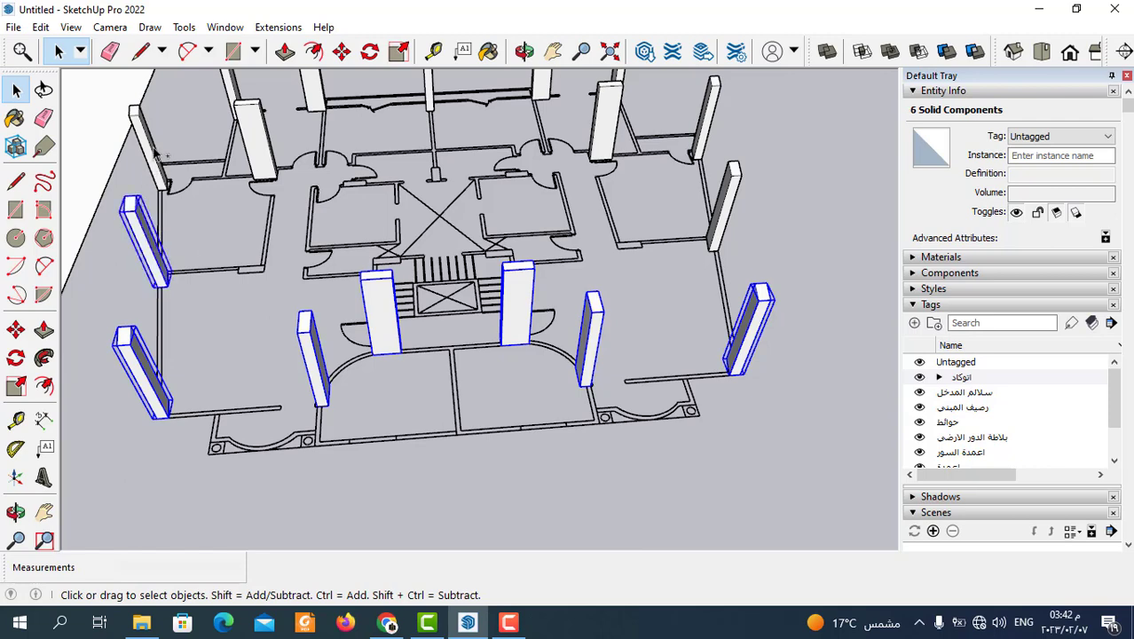
{"action": "left_click", "coordinate": [153, 164], "text": "shift"}
{"action": "left_click", "coordinate": [266, 151], "text": "shift"}
{"action": "scroll", "coordinate": [435, 474], "scroll_direction": "down", "scroll_amount": 3}
{"action": "scroll", "coordinate": [621, 266], "scroll_direction": "up", "scroll_amount": 2}
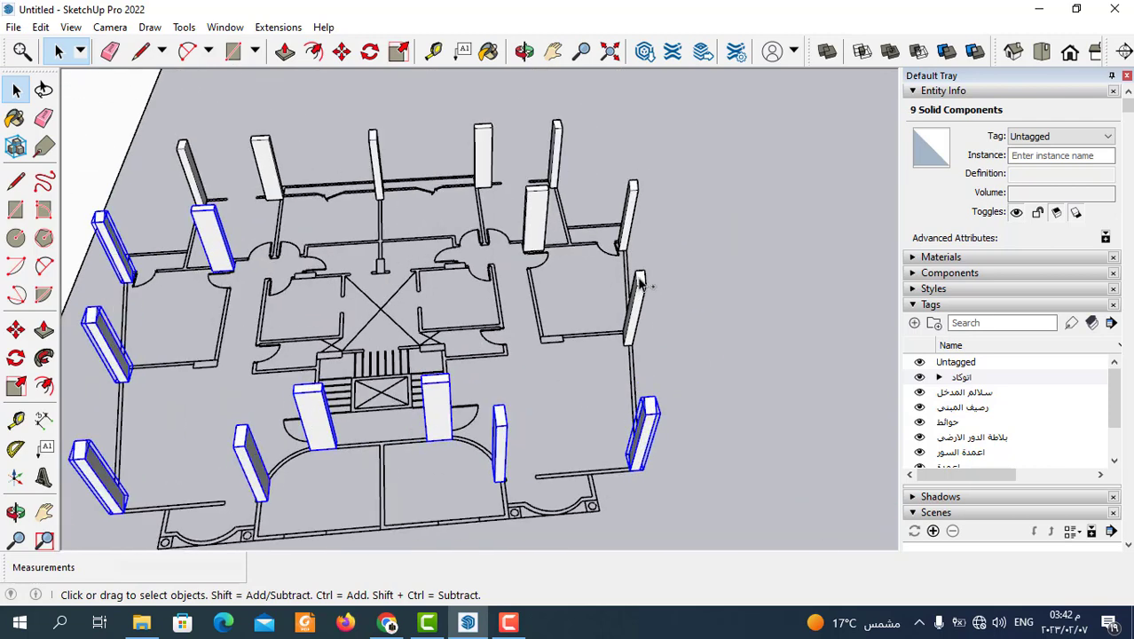
{"action": "left_click", "coordinate": [633, 200], "text": "shift"}
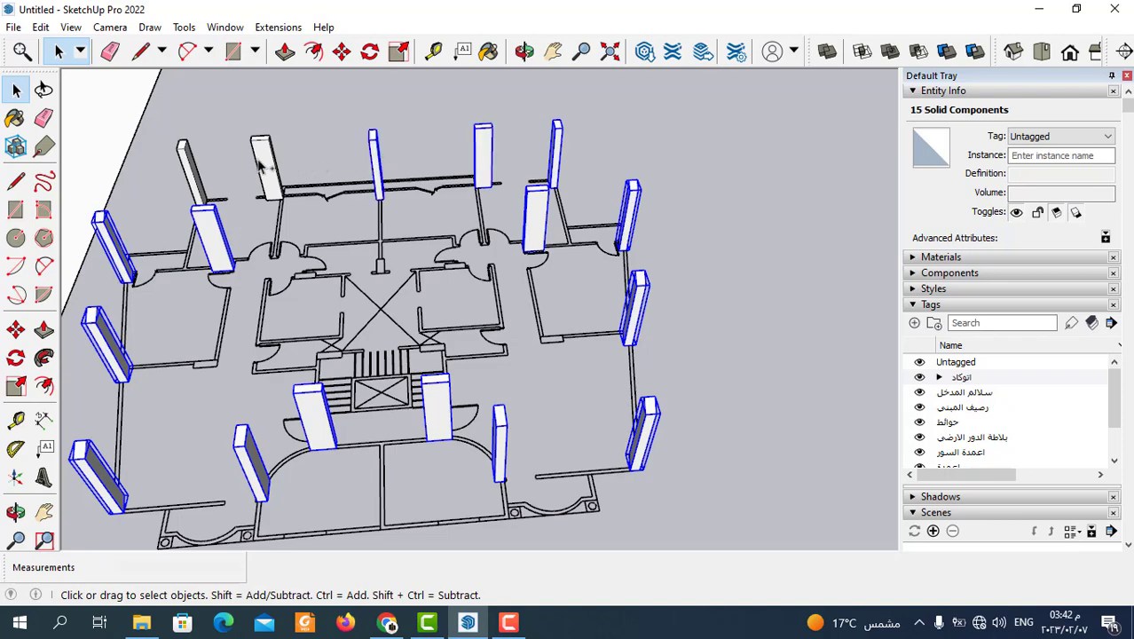
{"action": "left_click", "coordinate": [189, 170], "text": "shift"}
{"action": "scroll", "coordinate": [735, 202], "scroll_direction": "down", "scroll_amount": 2}
{"action": "scroll", "coordinate": [734, 203], "scroll_direction": "down", "scroll_amount": 2}
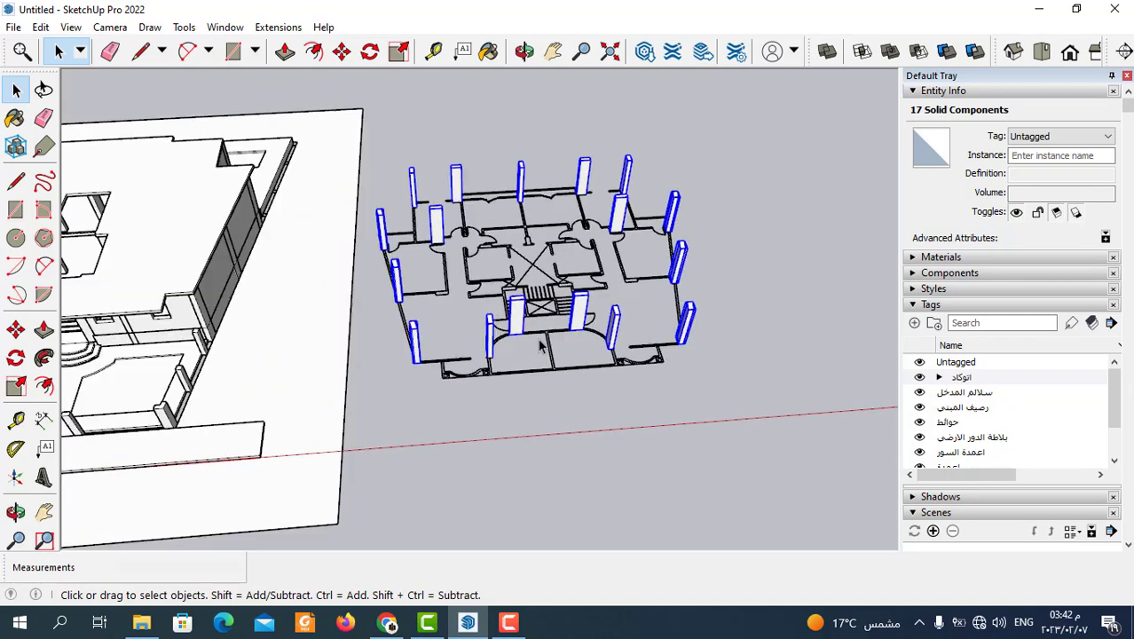
Move the 17 columns from a column's bottom corner onto the roof slab corner's Endpoint in Group.
{"action": "middle_click_drag", "start_coordinate": [461, 293], "coordinate": [507, 333]}
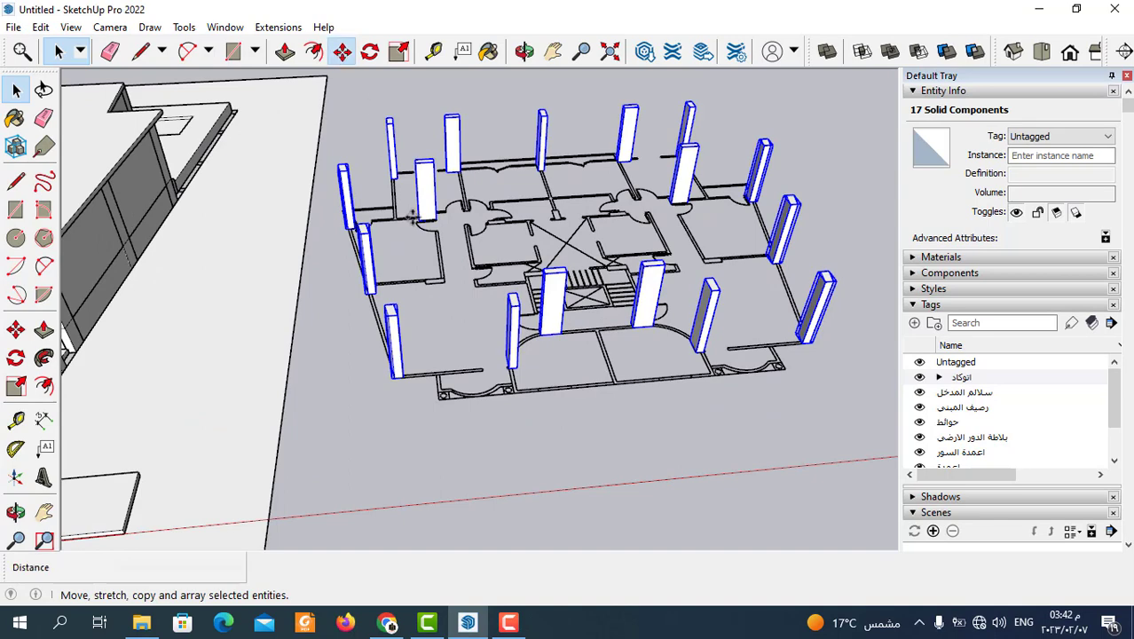
{"action": "scroll", "coordinate": [390, 293], "scroll_direction": "up", "scroll_amount": 3}
{"action": "scroll", "coordinate": [377, 377], "scroll_direction": "up", "scroll_amount": 3}
{"action": "scroll", "coordinate": [400, 377], "scroll_direction": "up", "scroll_amount": 2}
{"action": "scroll", "coordinate": [408, 338], "scroll_direction": "up", "scroll_amount": 2}
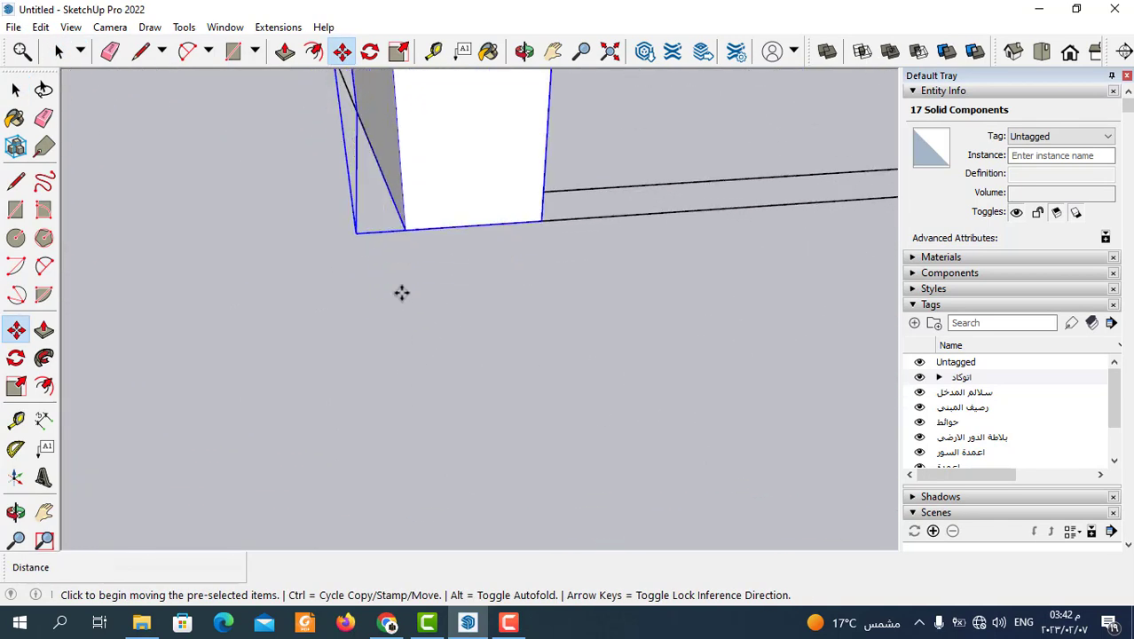
{"action": "scroll", "coordinate": [402, 293], "scroll_direction": "up", "scroll_amount": 1}
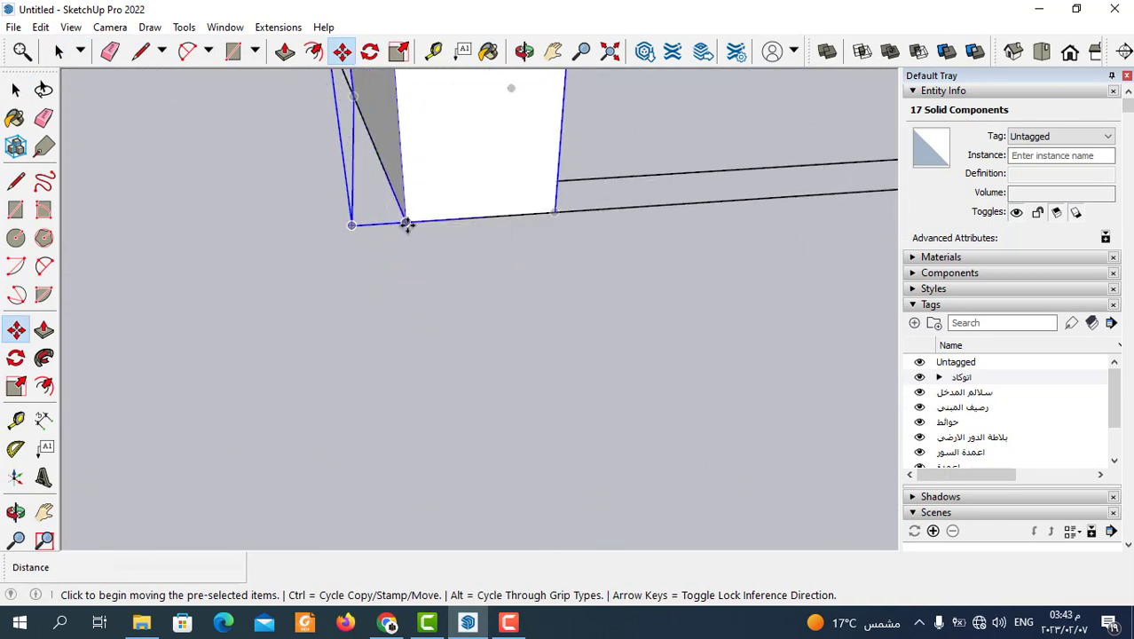
{"action": "left_click", "coordinate": [406, 225]}
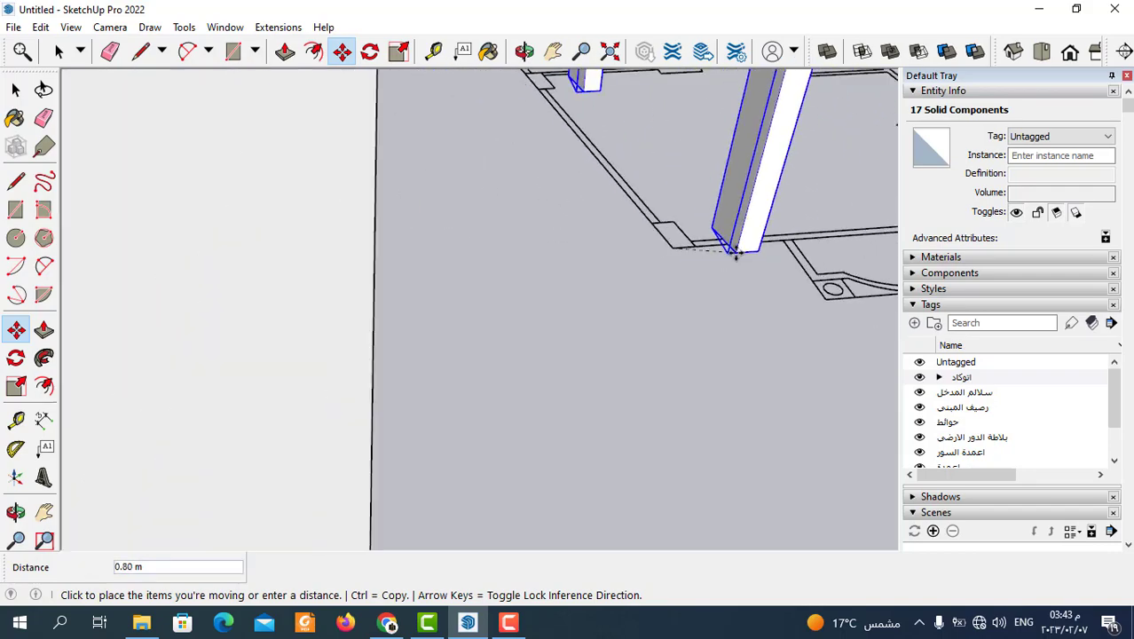
{"action": "scroll", "coordinate": [736, 254], "scroll_direction": "down", "scroll_amount": 3}
{"action": "scroll", "coordinate": [532, 292], "scroll_direction": "down", "scroll_amount": 3}
{"action": "scroll", "coordinate": [399, 311], "scroll_direction": "down", "scroll_amount": 2}
{"action": "scroll", "coordinate": [378, 322], "scroll_direction": "down", "scroll_amount": 1}
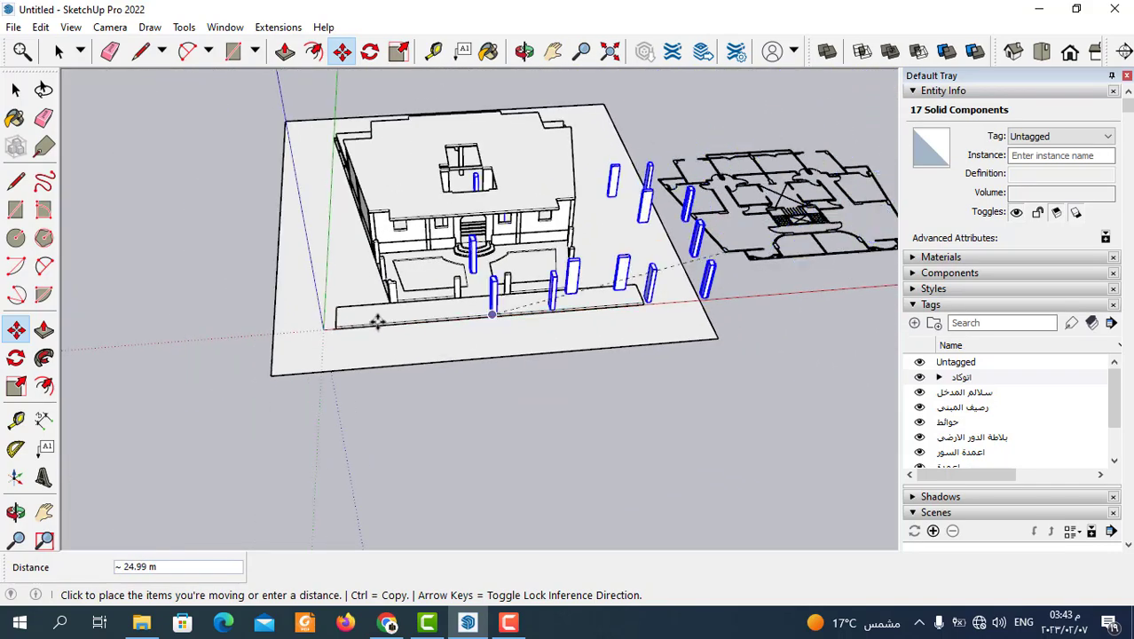
{"action": "scroll", "coordinate": [378, 322], "scroll_direction": "up", "scroll_amount": 2}
{"action": "scroll", "coordinate": [376, 293], "scroll_direction": "up", "scroll_amount": 3}
{"action": "scroll", "coordinate": [370, 266], "scroll_direction": "up", "scroll_amount": 3}
{"action": "scroll", "coordinate": [362, 252], "scroll_direction": "up", "scroll_amount": 2}
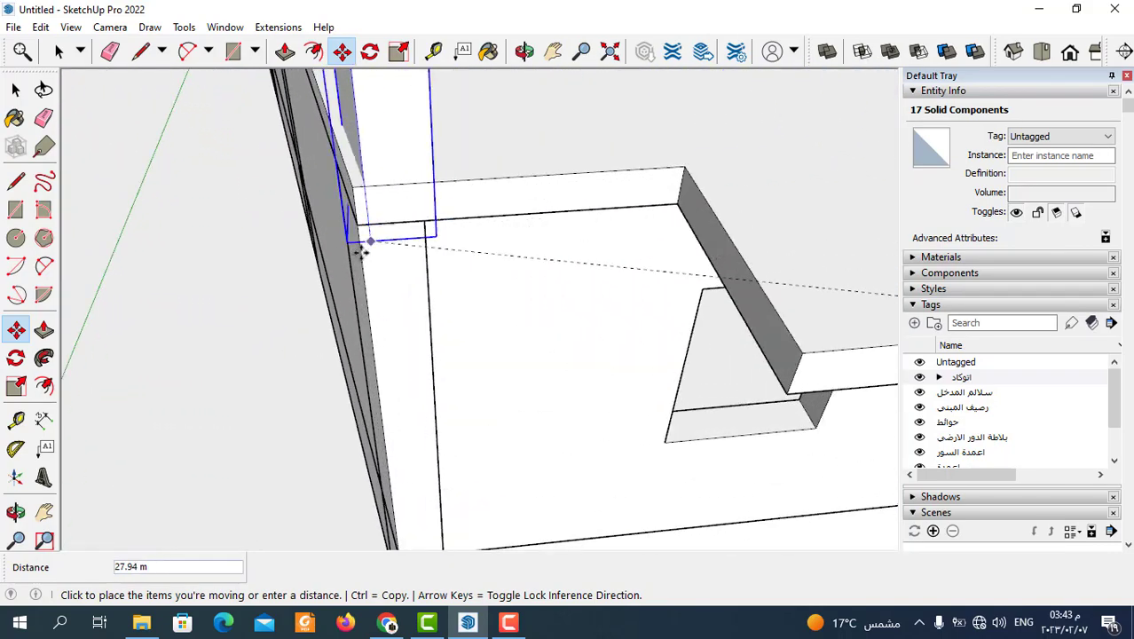
{"action": "middle_click_drag", "start_coordinate": [362, 252], "coordinate": [356, 169]}
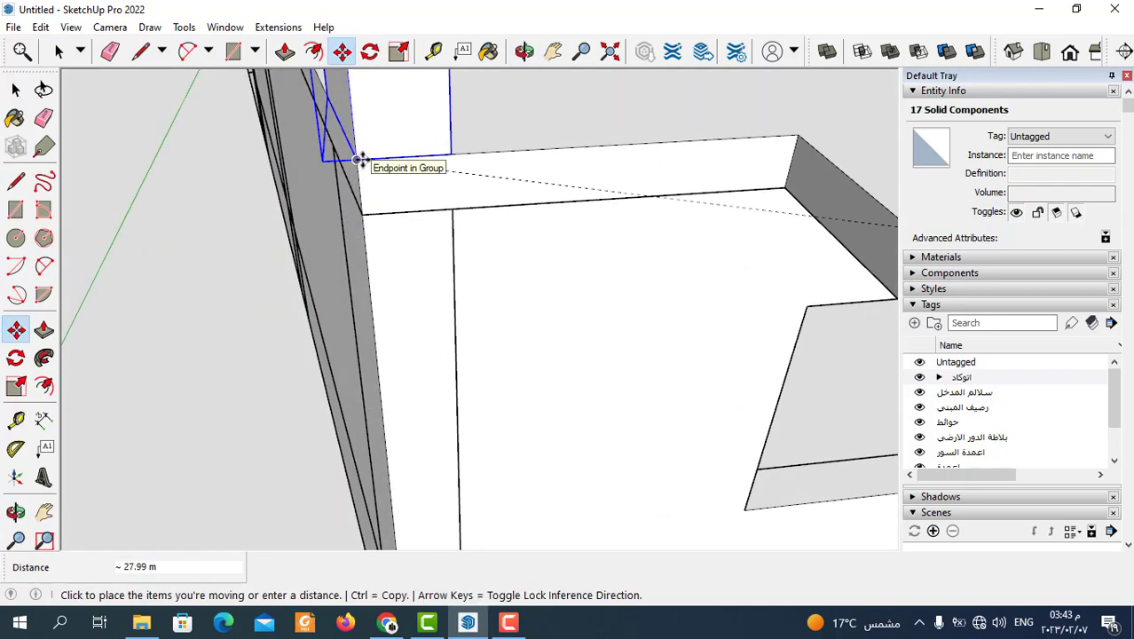
{"action": "left_click", "coordinate": [362, 161]}
Deselect the columns and orbit around the building to check them standing on the roof.
{"action": "scroll", "coordinate": [354, 323], "scroll_direction": "down", "scroll_amount": 3}
{"action": "scroll", "coordinate": [329, 327], "scroll_direction": "down", "scroll_amount": 3}
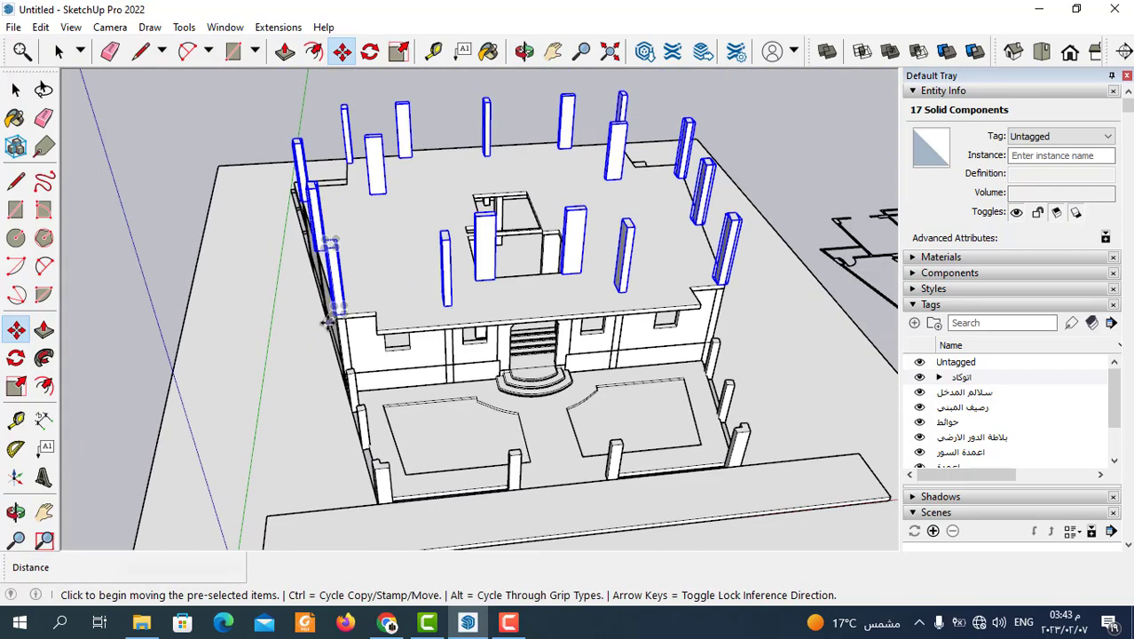
{"action": "mouse_move", "coordinate": [328, 324]}
{"action": "middle_mouse_down"}
{"action": "mouse_move", "coordinate": [451, 299]}
{"action": "mouse_move", "coordinate": [448, 266]}
{"action": "middle_mouse_up"}
{"action": "scroll", "coordinate": [450, 299], "scroll_direction": "up", "scroll_amount": 2}
{"action": "scroll", "coordinate": [448, 326], "scroll_direction": "up", "scroll_amount": 2}
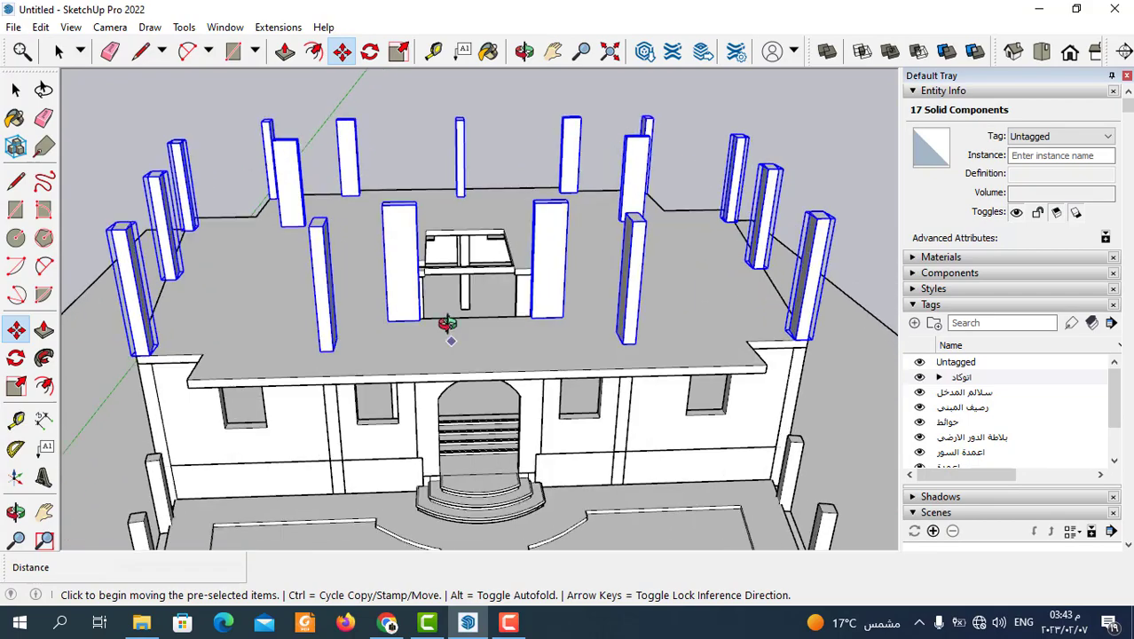
{"action": "scroll", "coordinate": [448, 325], "scroll_direction": "down", "scroll_amount": 3}
{"action": "mouse_move", "coordinate": [448, 325]}
{"action": "middle_mouse_down"}
{"action": "mouse_move", "coordinate": [410, 299]}
{"action": "mouse_move", "coordinate": [469, 321]}
{"action": "middle_mouse_up"}
{"action": "left_click", "coordinate": [58, 50]}
{"action": "scroll", "coordinate": [401, 302], "scroll_direction": "down", "scroll_amount": 3}
{"action": "left_click", "coordinate": [647, 189]}
{"action": "middle_click_drag", "start_coordinate": [647, 190], "coordinate": [358, 376]}
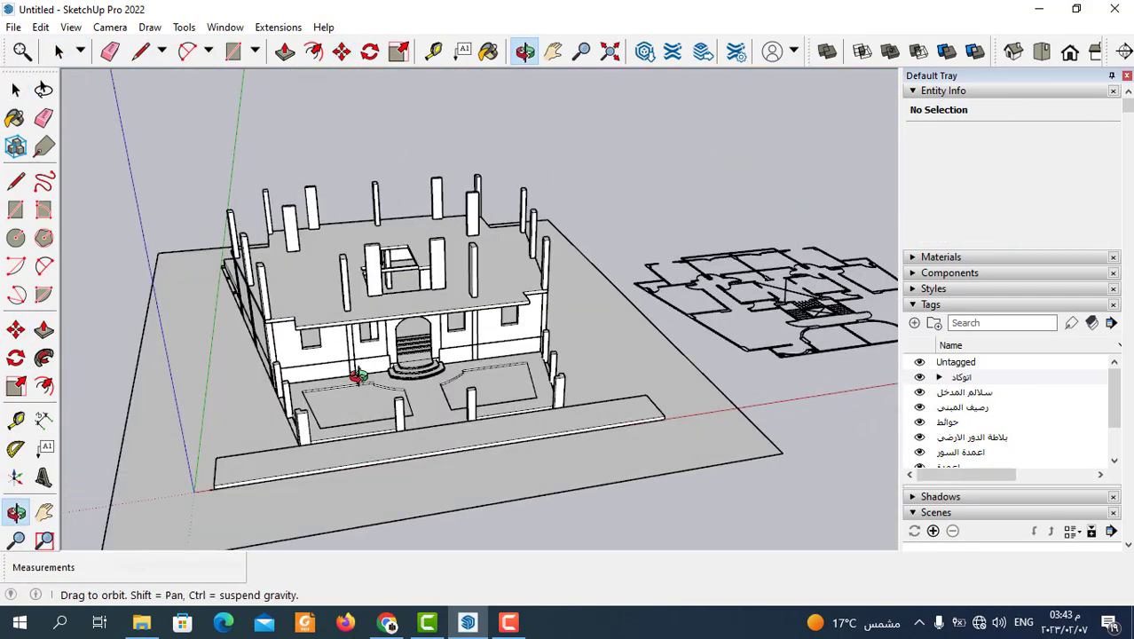
{"action": "scroll", "coordinate": [390, 355], "scroll_direction": "up", "scroll_amount": 4}
{"action": "mouse_move", "coordinate": [418, 329]}
{"action": "middle_mouse_down"}
{"action": "mouse_move", "coordinate": [485, 297]}
{"action": "mouse_move", "coordinate": [372, 284]}
{"action": "mouse_move", "coordinate": [362, 240]}
{"action": "middle_mouse_up"}
{"action": "scroll", "coordinate": [486, 297], "scroll_direction": "down", "scroll_amount": 3}
{"action": "scroll", "coordinate": [373, 276], "scroll_direction": "up", "scroll_amount": 5}
{"action": "scroll", "coordinate": [297, 331], "scroll_direction": "down", "scroll_amount": 4}
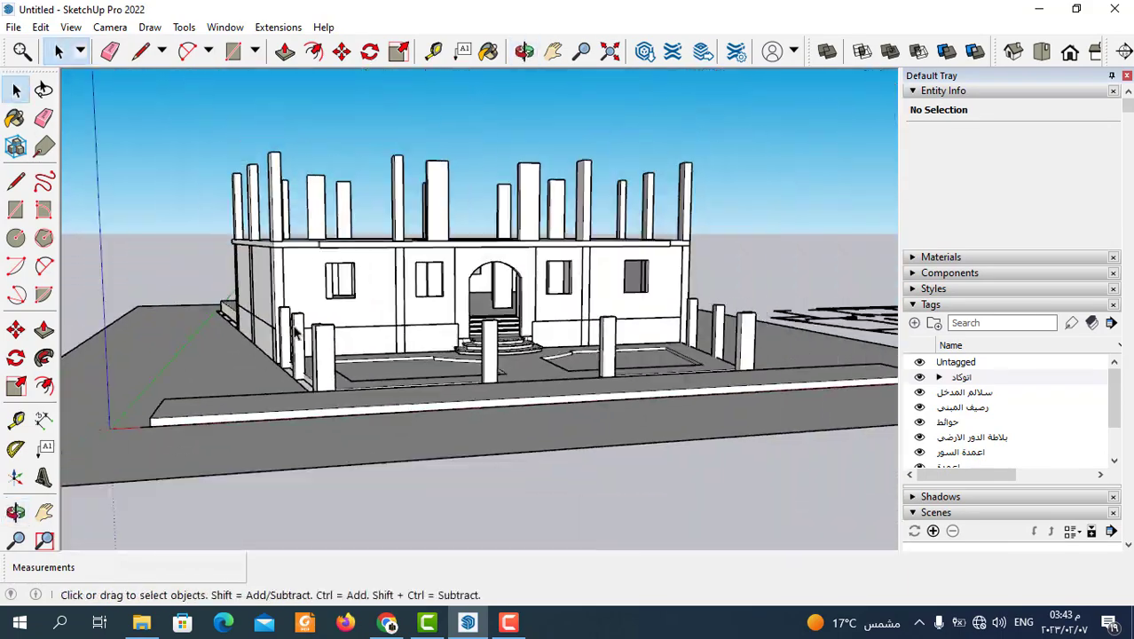
{"action": "scroll", "coordinate": [297, 331], "scroll_direction": "down", "scroll_amount": 2}
{"action": "middle_click_drag", "start_coordinate": [408, 350], "coordinate": [426, 364]}
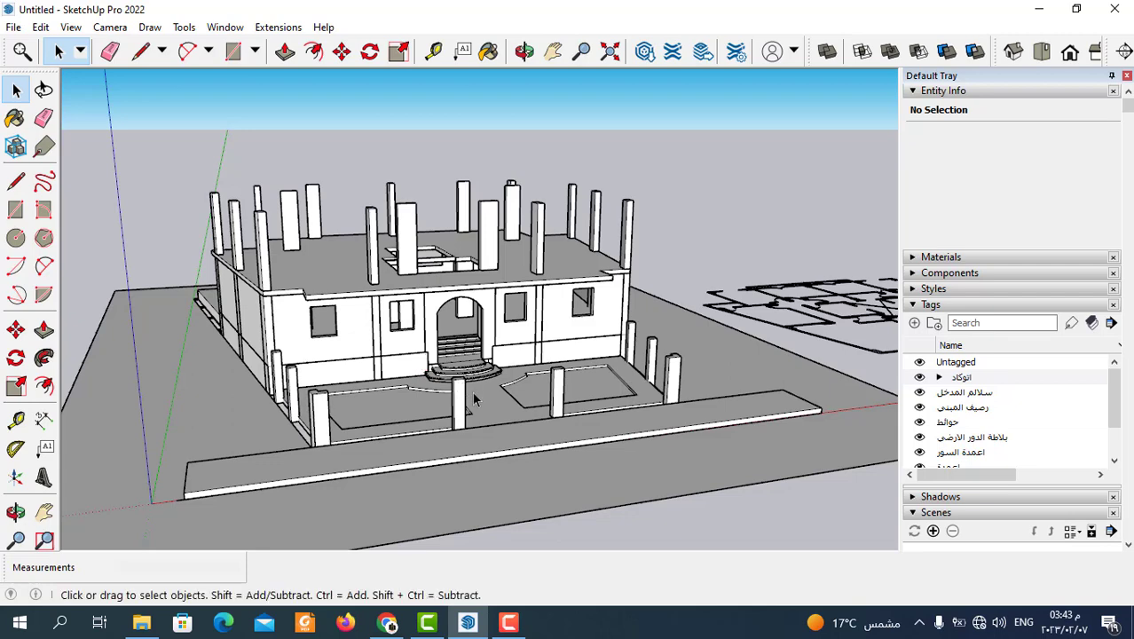
{"action": "middle_click_drag", "start_coordinate": [473, 399], "coordinate": [468, 405]}
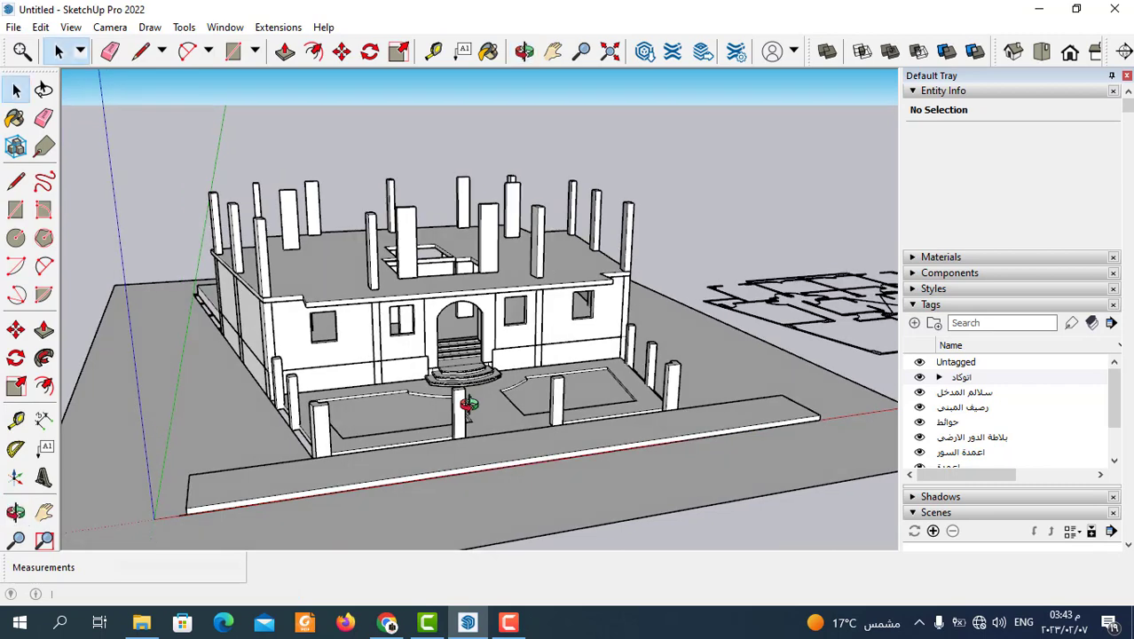
{"action": "left_click", "coordinate": [508, 622]}
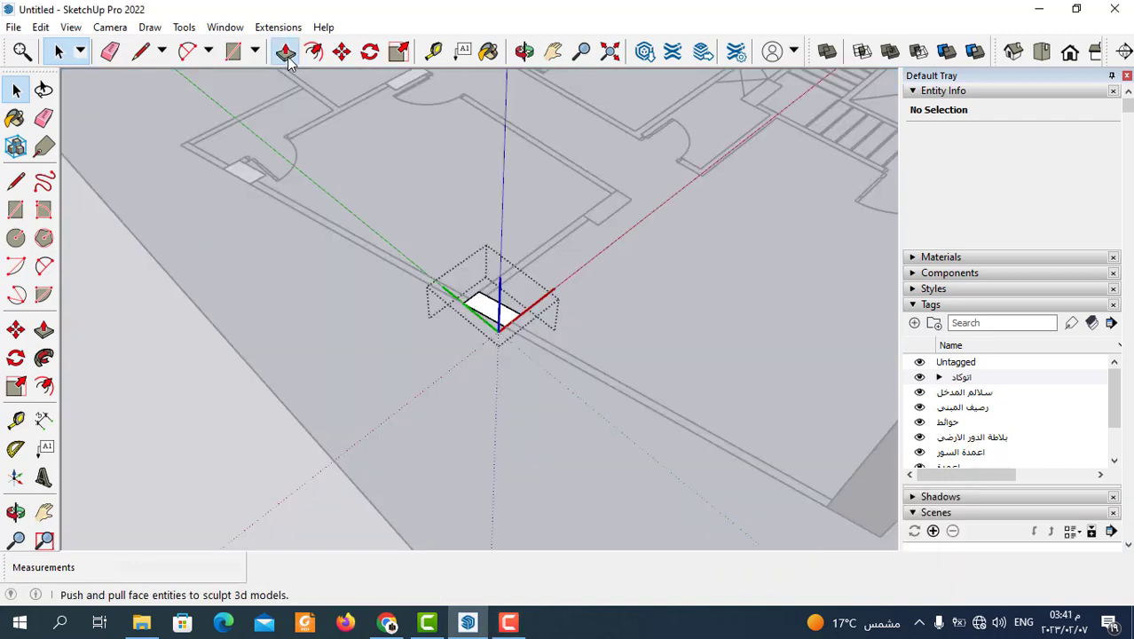
{"action": "left_click", "coordinate": [286, 51]}
Finish pulling the current column footprint up to 3 m and exit its group.
{"action": "left_click", "coordinate": [504, 312]}
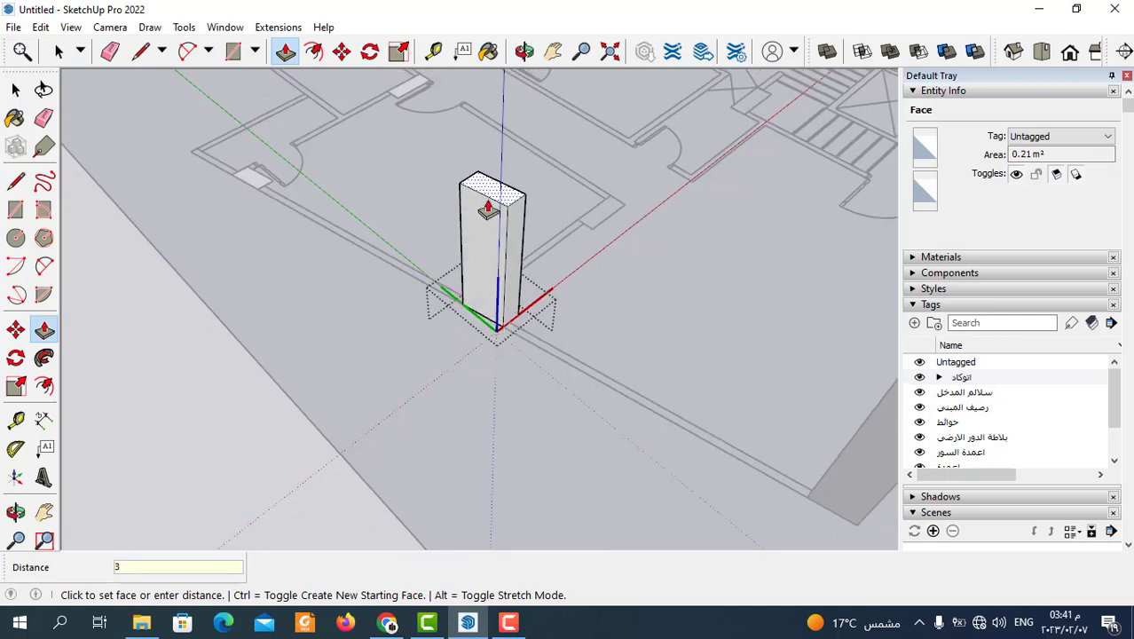
{"action": "key", "text": "Return"}
{"action": "left_click", "coordinate": [59, 51]}
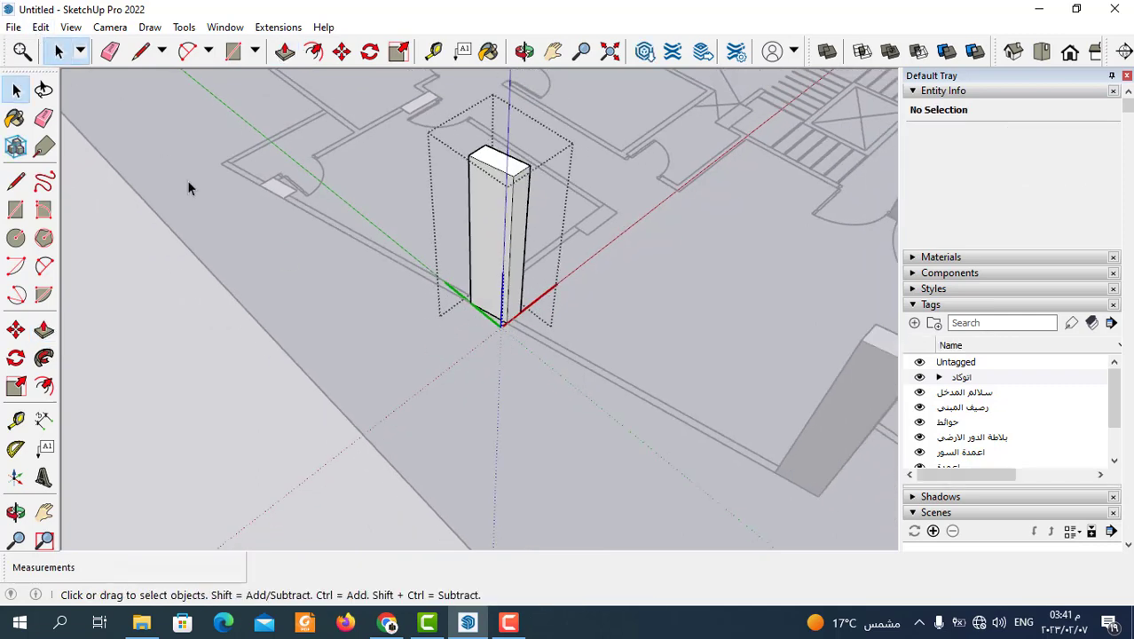
{"action": "left_click", "coordinate": [275, 195]}
Extrude the next column footprint group into a 3 m tall column.
{"action": "double_click", "coordinate": [276, 188]}
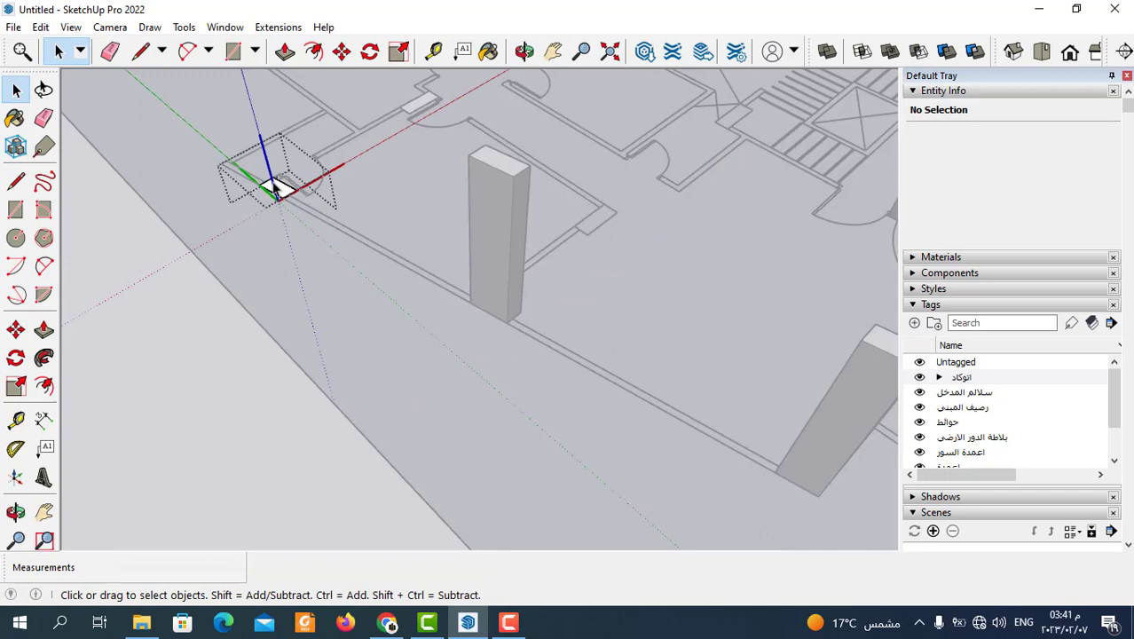
{"action": "left_click", "coordinate": [286, 53]}
{"action": "left_click", "coordinate": [275, 188]}
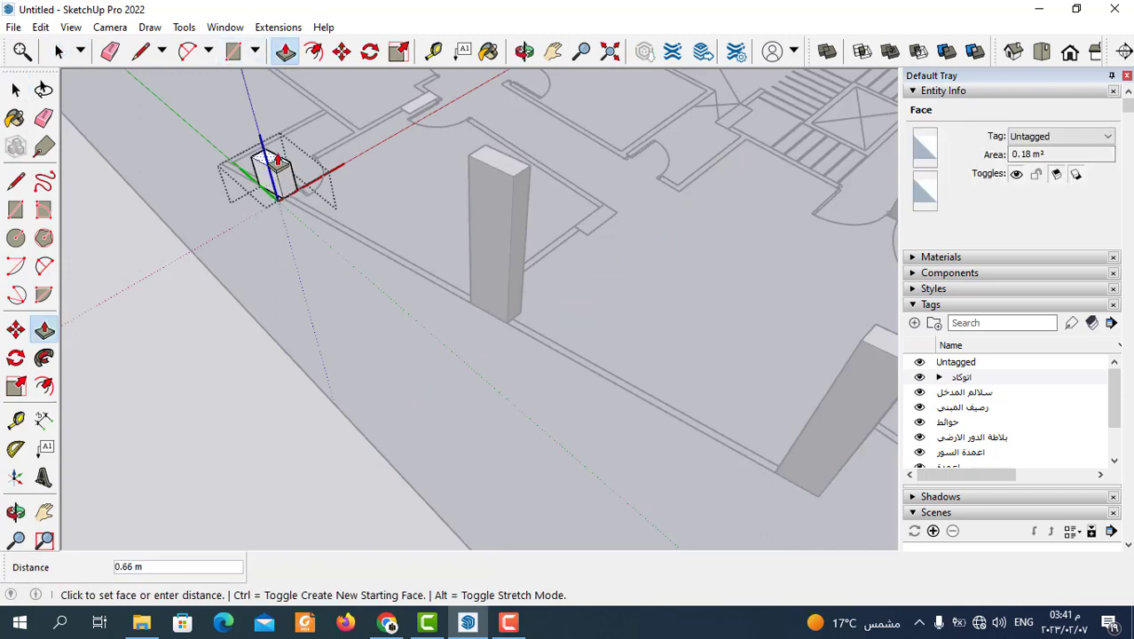
{"action": "type", "text": "3.00"}
{"action": "key", "text": "Return"}
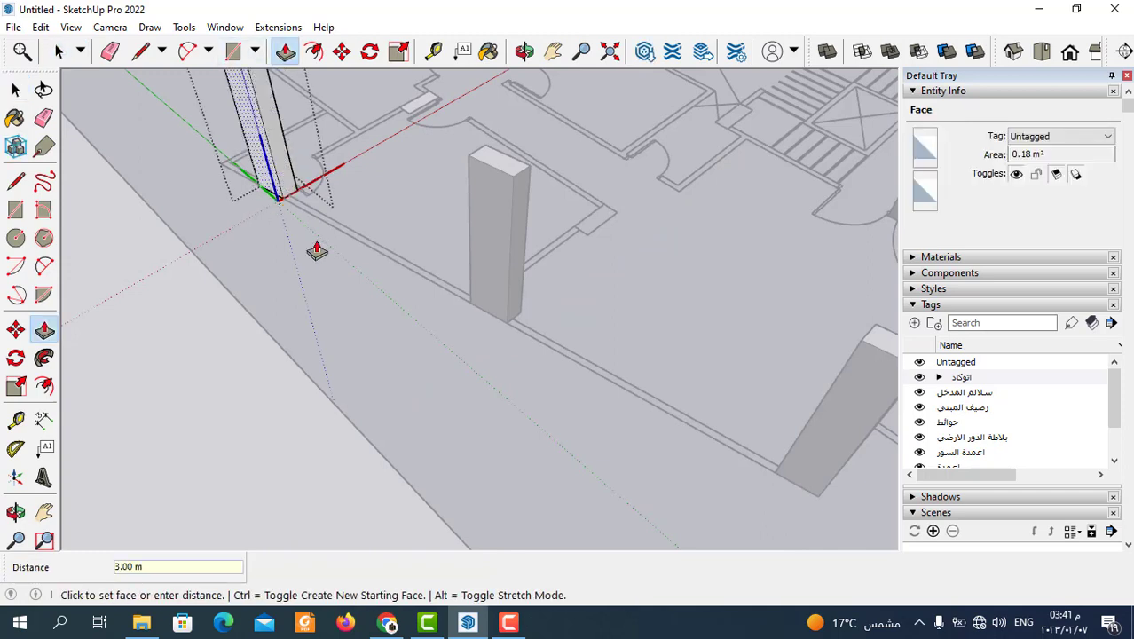
{"action": "scroll", "coordinate": [315, 257], "scroll_direction": "down", "scroll_amount": 2}
{"action": "left_click", "coordinate": [58, 50]}
Find another column footprint and raise its white face to 3 m.
{"action": "scroll", "coordinate": [355, 333], "scroll_direction": "down", "scroll_amount": 3}
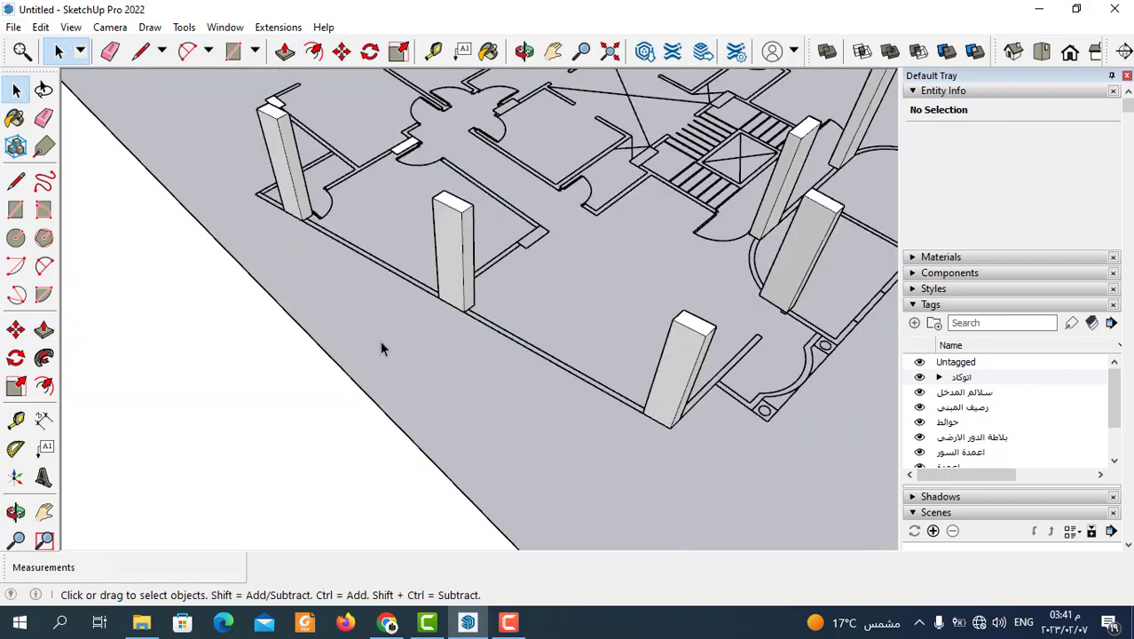
{"action": "scroll", "coordinate": [380, 340], "scroll_direction": "down", "scroll_amount": 3}
{"action": "mouse_move", "coordinate": [379, 340]}
{"action": "middle_mouse_down"}
{"action": "mouse_move", "coordinate": [730, 329]}
{"action": "mouse_move", "coordinate": [703, 214]}
{"action": "mouse_move", "coordinate": [608, 329]}
{"action": "middle_mouse_up"}
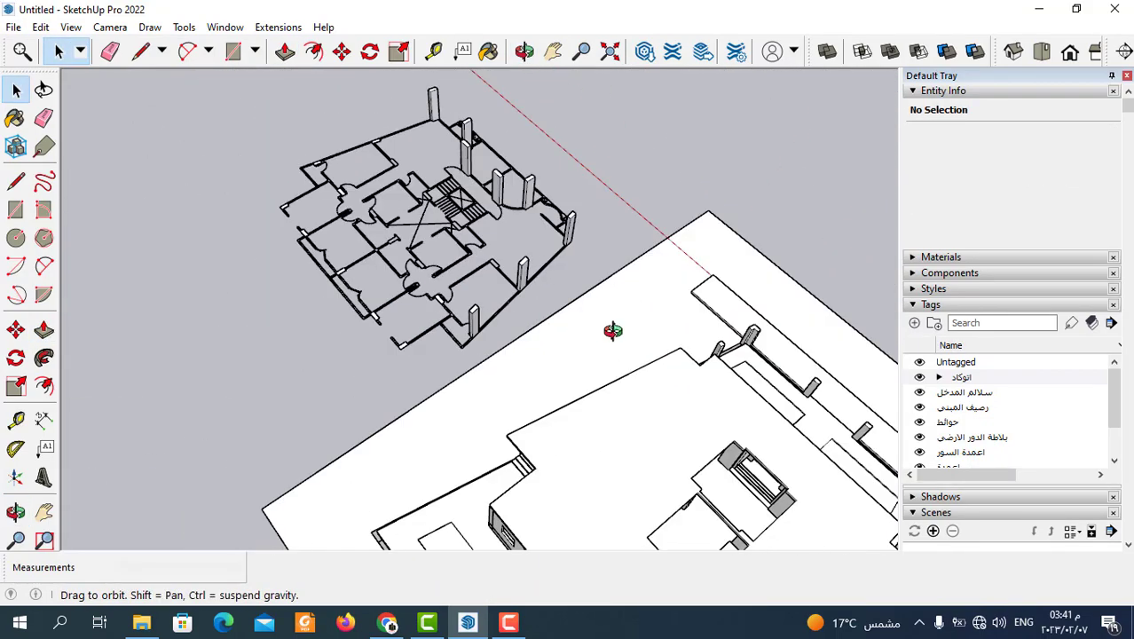
{"action": "scroll", "coordinate": [443, 342], "scroll_direction": "up", "scroll_amount": 3}
{"action": "scroll", "coordinate": [442, 292], "scroll_direction": "up", "scroll_amount": 3}
{"action": "scroll", "coordinate": [441, 226], "scroll_direction": "up", "scroll_amount": 3}
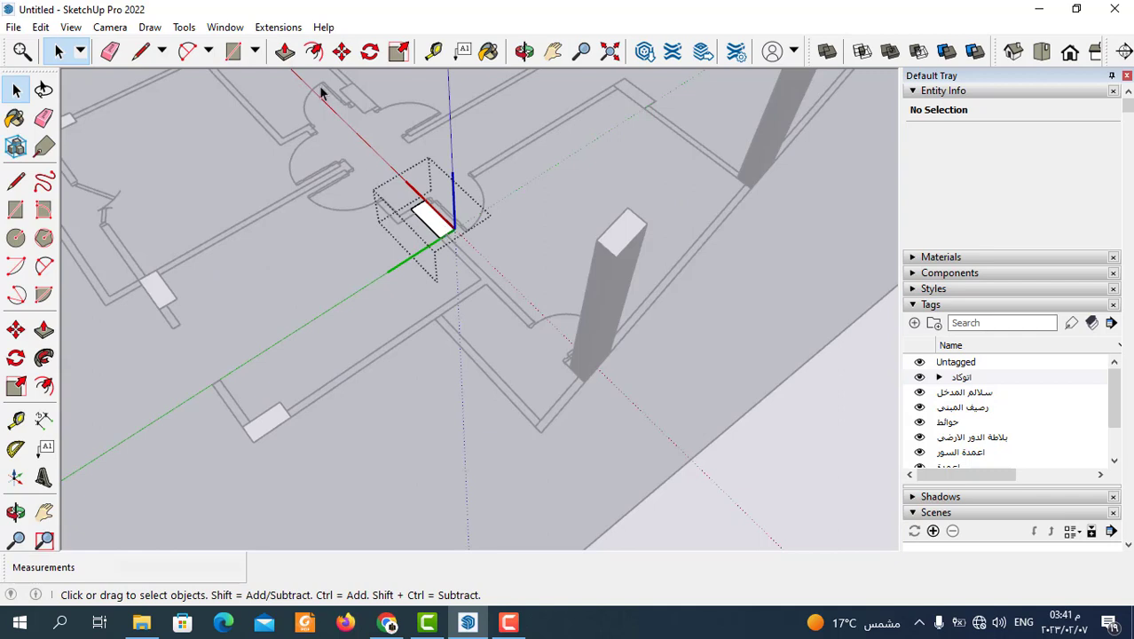
{"action": "left_click", "coordinate": [285, 51]}
{"action": "left_click", "coordinate": [430, 220]}
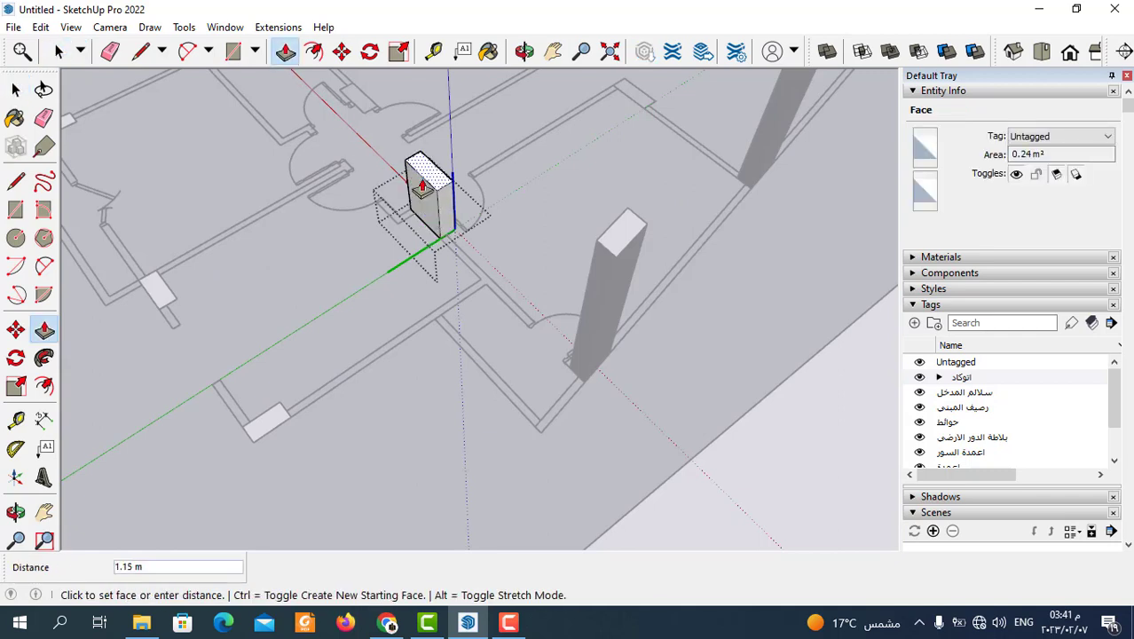
{"action": "key", "text": "Return"}
{"action": "key", "text": "space"}
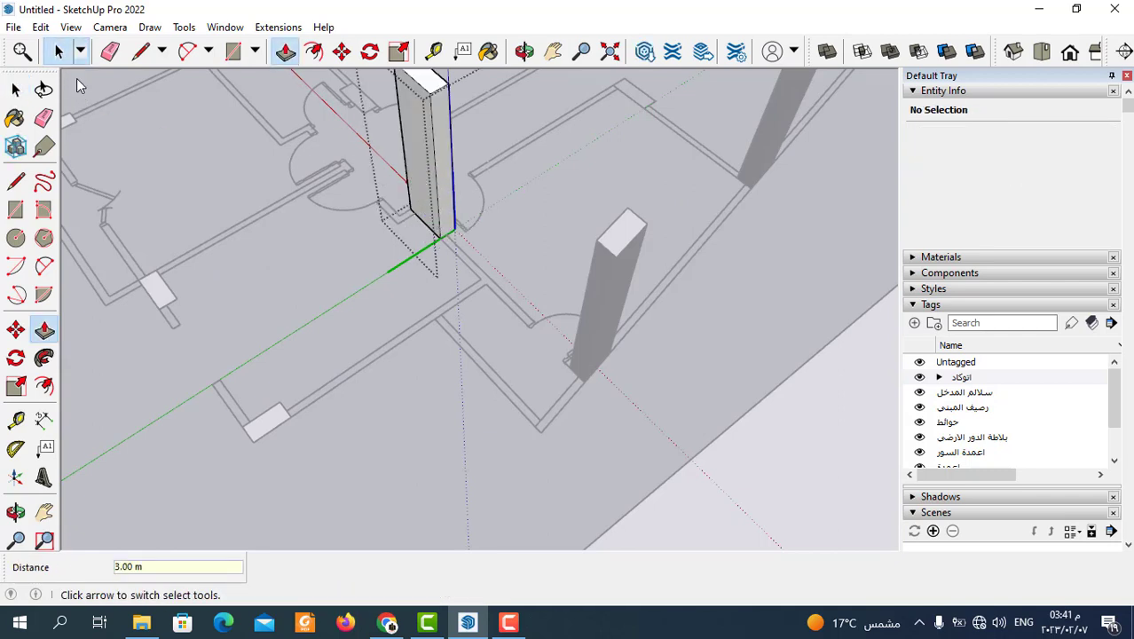
Raise the next small footprint to 3 m, matching an existing column's height.
{"action": "double_click", "coordinate": [288, 421]}
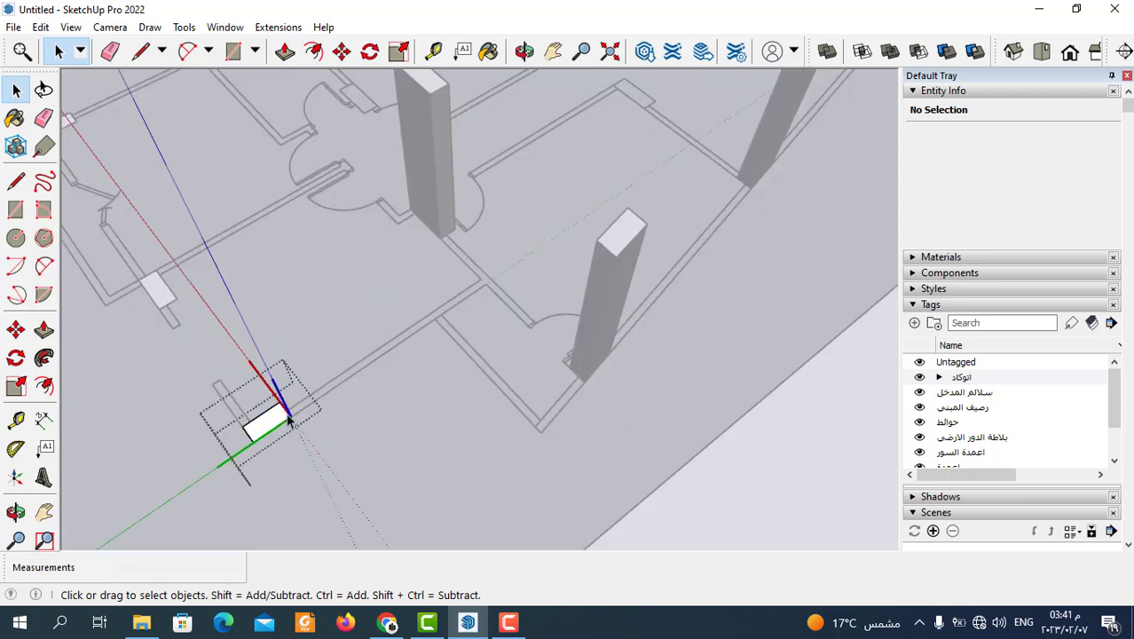
{"action": "left_click", "coordinate": [285, 51]}
{"action": "left_click", "coordinate": [257, 446]}
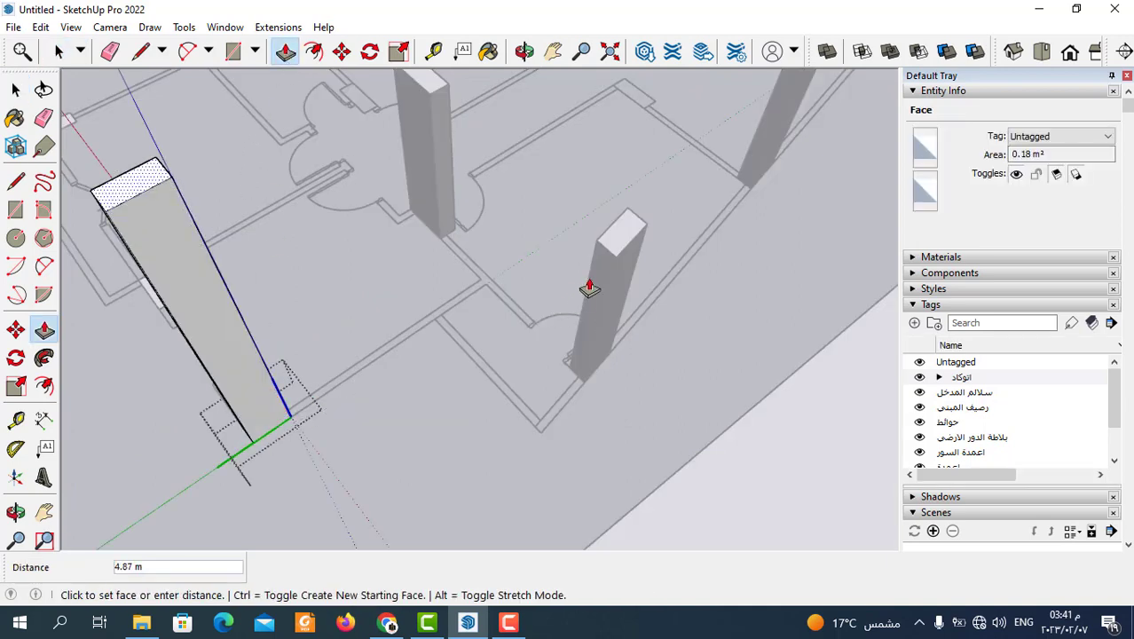
{"action": "left_click", "coordinate": [646, 277]}
{"action": "key", "text": "Escape"}
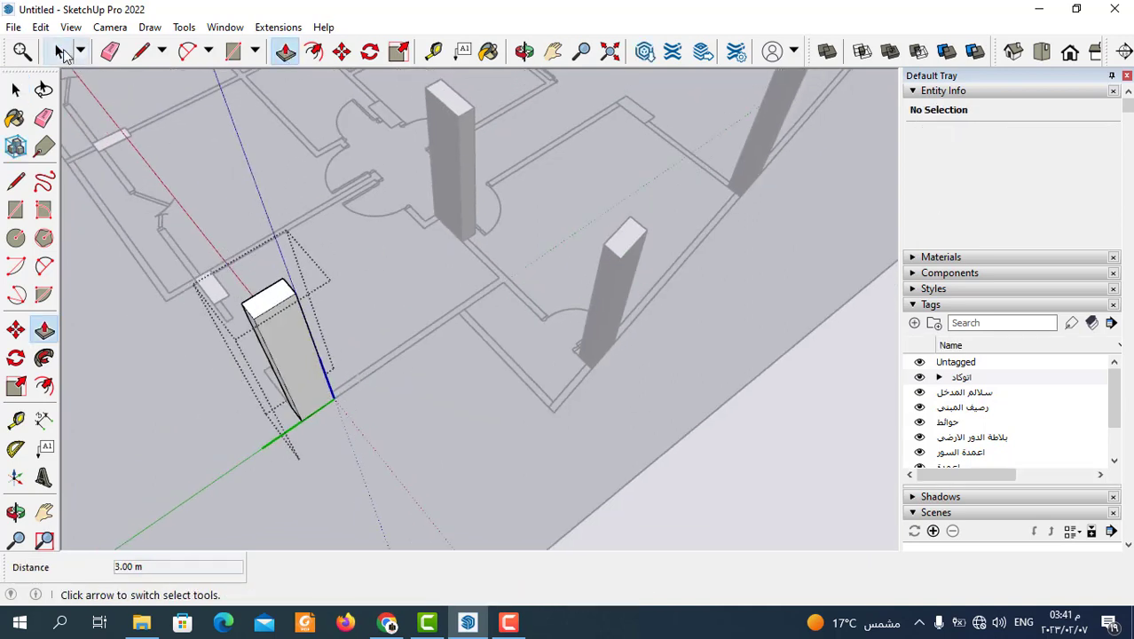
{"action": "left_click", "coordinate": [59, 50]}
Push another column outline up exactly 3 m, viewing the plan from above.
{"action": "scroll", "coordinate": [598, 399], "scroll_direction": "down", "scroll_amount": 2}
{"action": "middle_click_drag", "start_coordinate": [600, 399], "coordinate": [362, 339]}
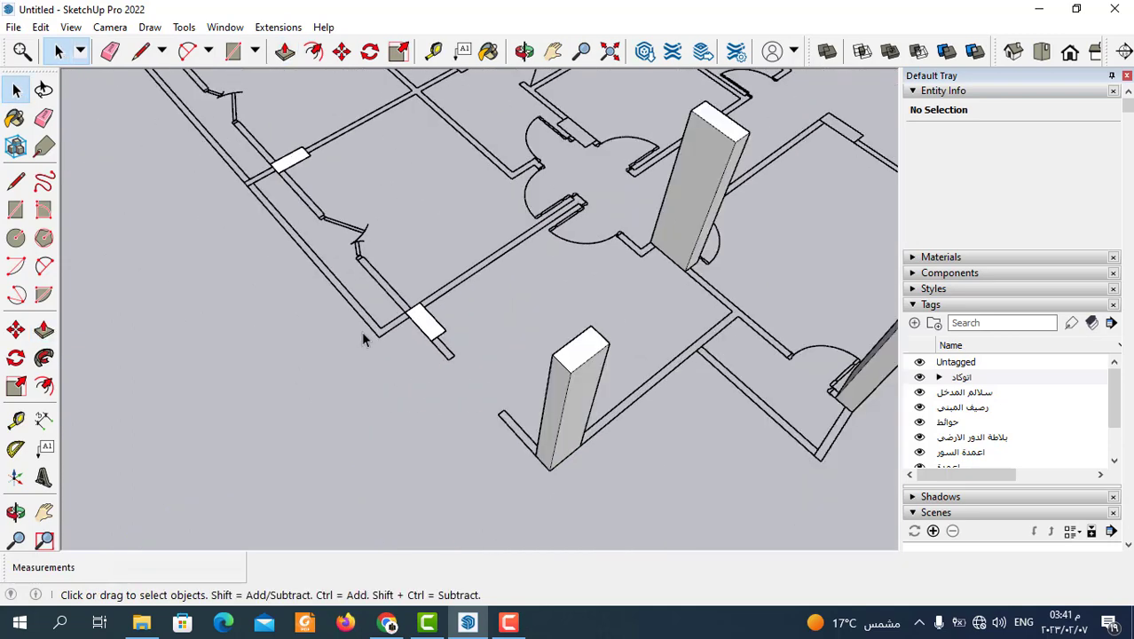
{"action": "double_click", "coordinate": [435, 328]}
{"action": "left_click", "coordinate": [285, 50]}
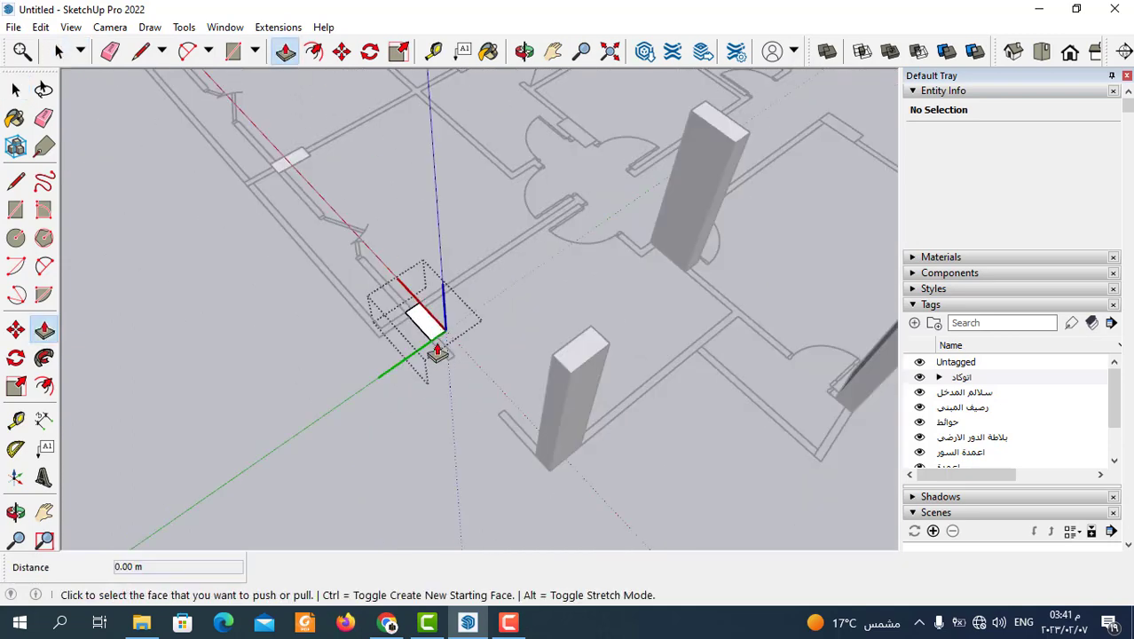
{"action": "left_click", "coordinate": [428, 329]}
{"action": "type", "text": "3"}
{"action": "key", "text": "Return"}
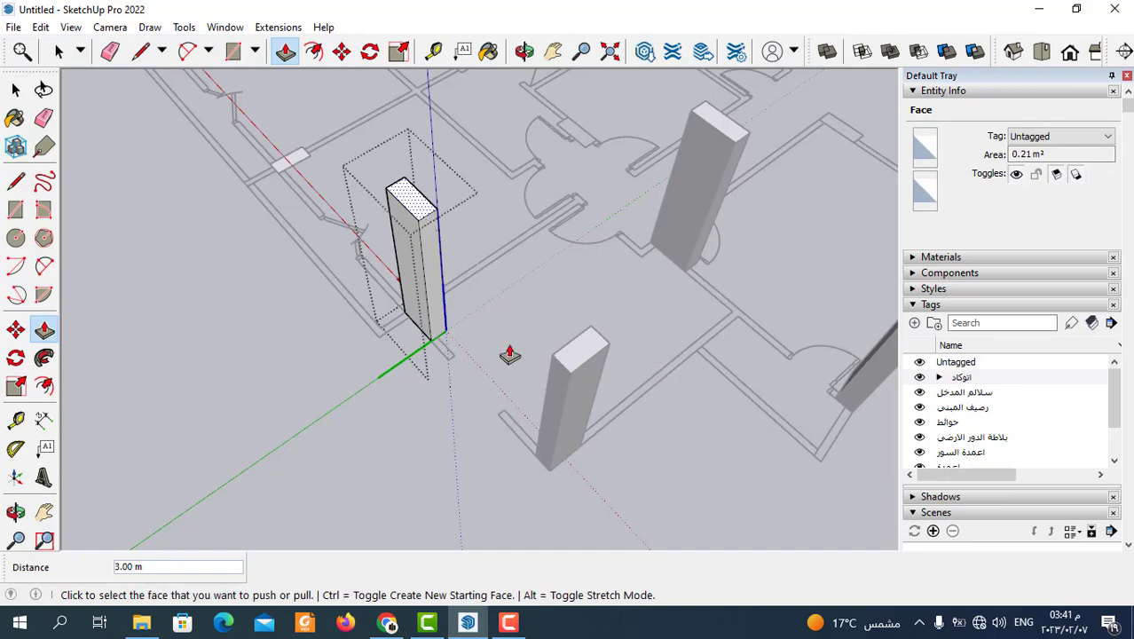
{"action": "left_click", "coordinate": [59, 50]}
{"action": "middle_click_drag", "start_coordinate": [683, 390], "coordinate": [660, 333]}
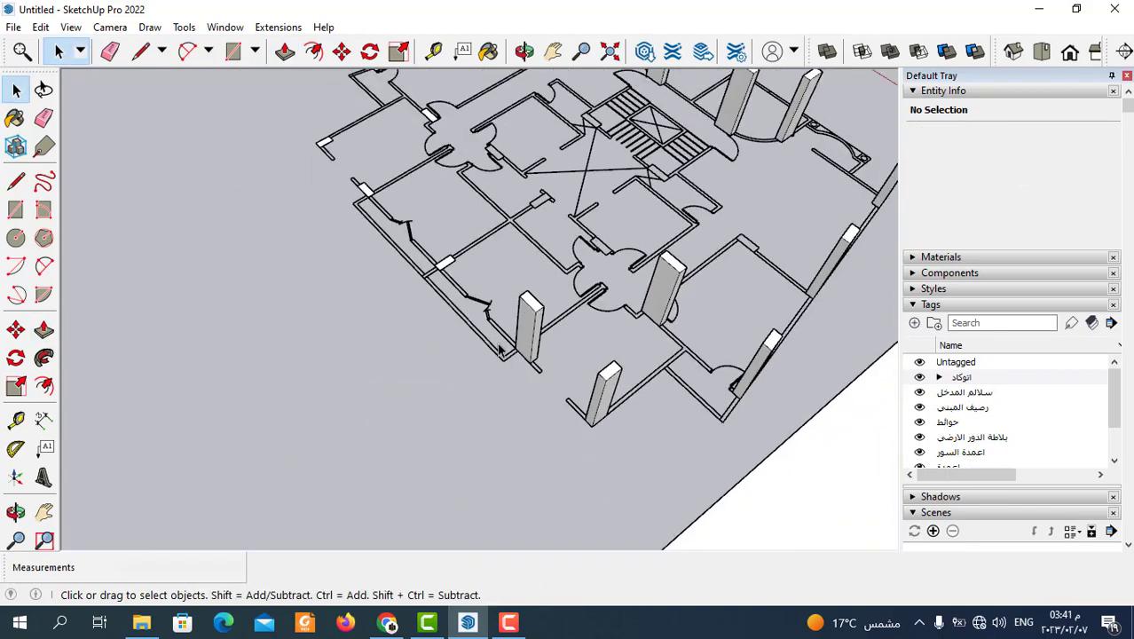
Push the first remaining column outline up 3 m.
{"action": "scroll", "coordinate": [395, 310], "scroll_direction": "up", "scroll_amount": 4}
{"action": "scroll", "coordinate": [397, 309], "scroll_direction": "up", "scroll_amount": 1}
{"action": "double_click", "coordinate": [401, 302]}
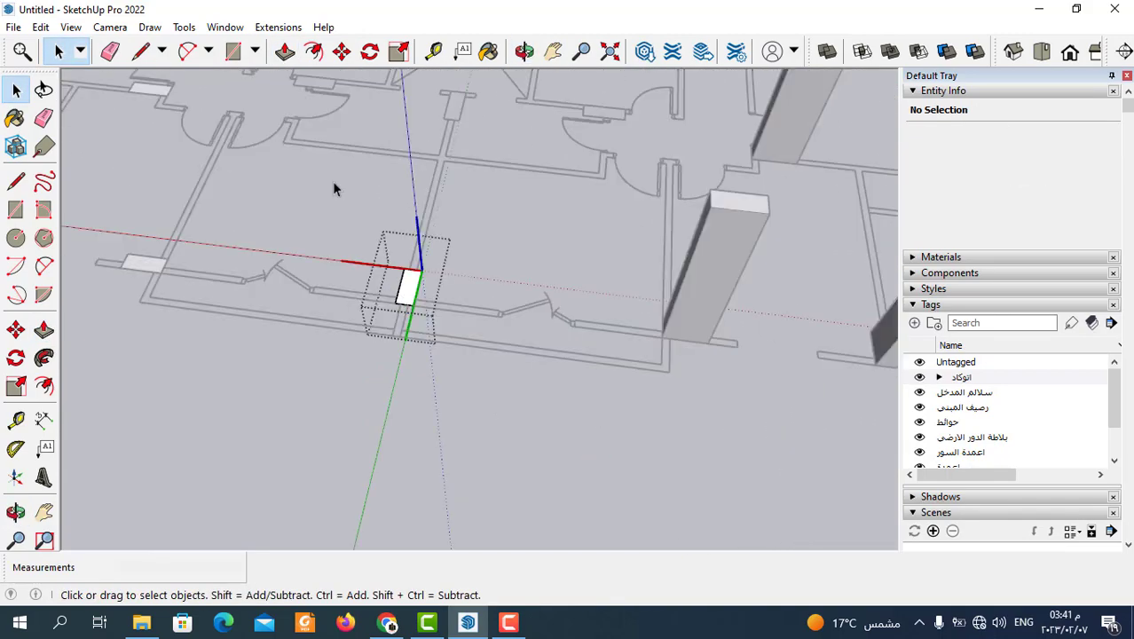
{"action": "left_click", "coordinate": [285, 51]}
{"action": "left_click", "coordinate": [408, 297]}
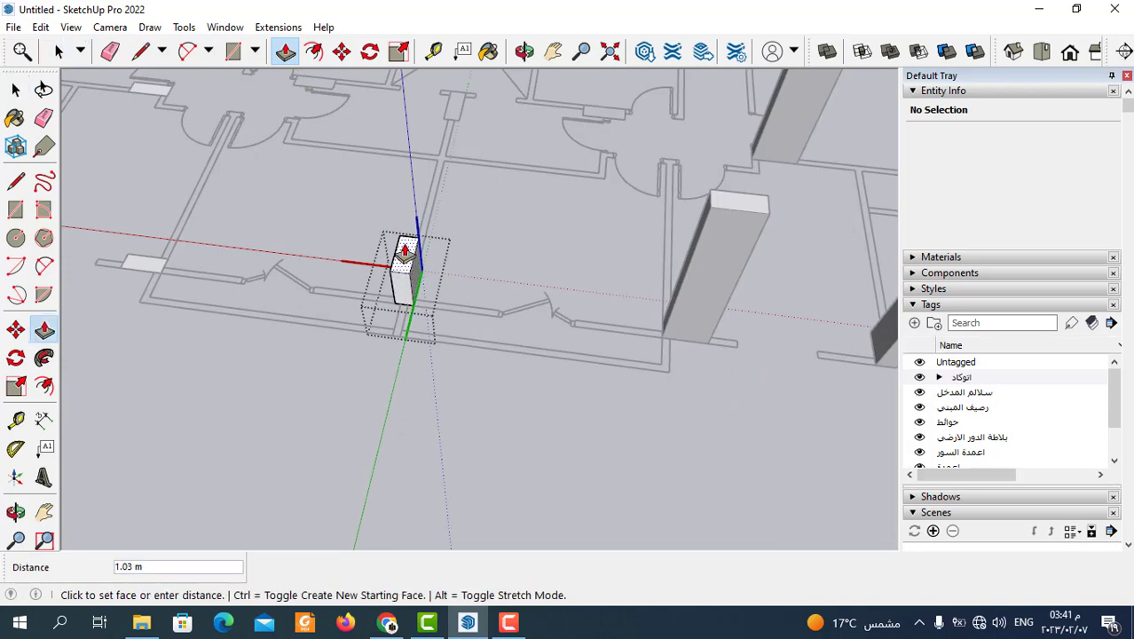
{"action": "type", "text": "3"}
{"action": "key", "text": "Return"}
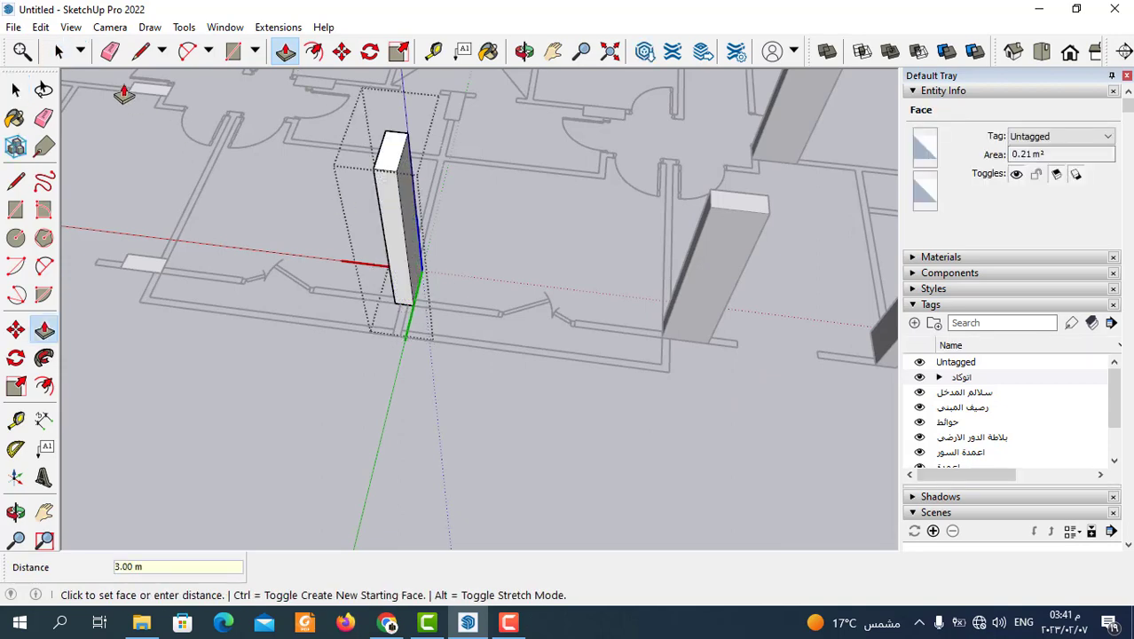
{"action": "left_click", "coordinate": [58, 51]}
{"action": "middle_click_drag", "start_coordinate": [230, 373], "coordinate": [412, 303]}
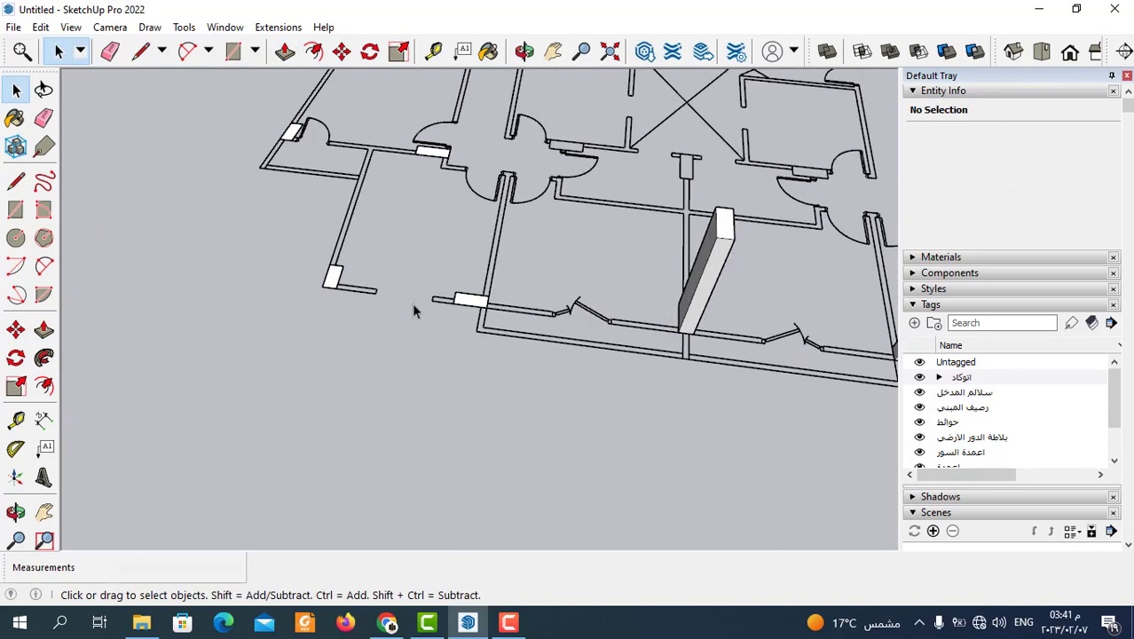
Raise the next small column outline to match the neighbouring 3 m column.
{"action": "double_click", "coordinate": [485, 301]}
{"action": "left_click", "coordinate": [285, 50]}
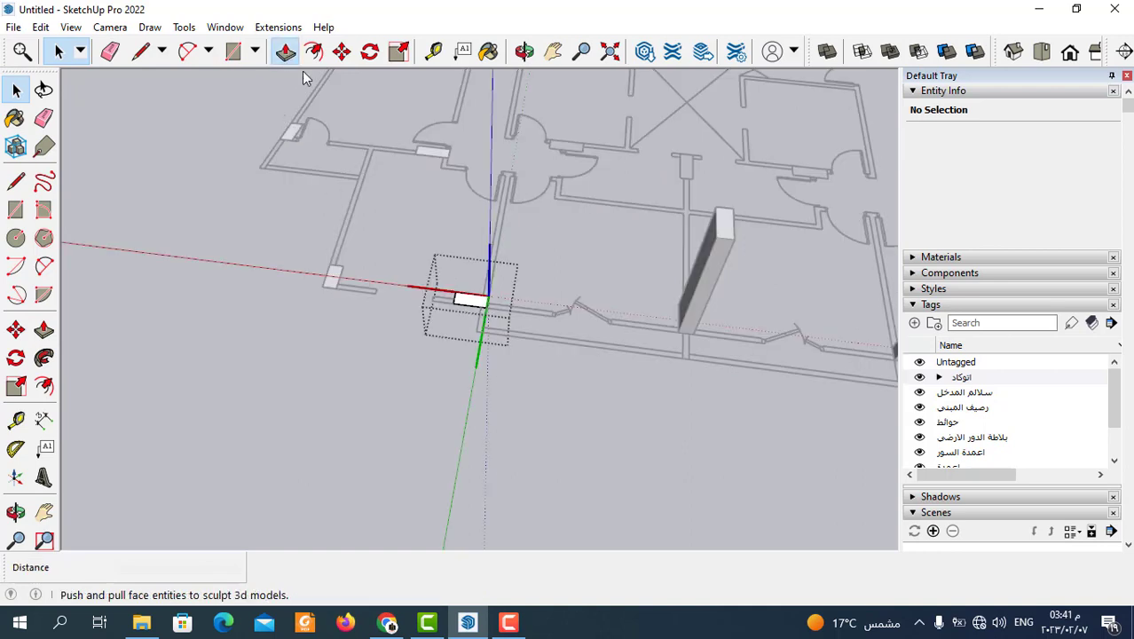
{"action": "left_click", "coordinate": [471, 311]}
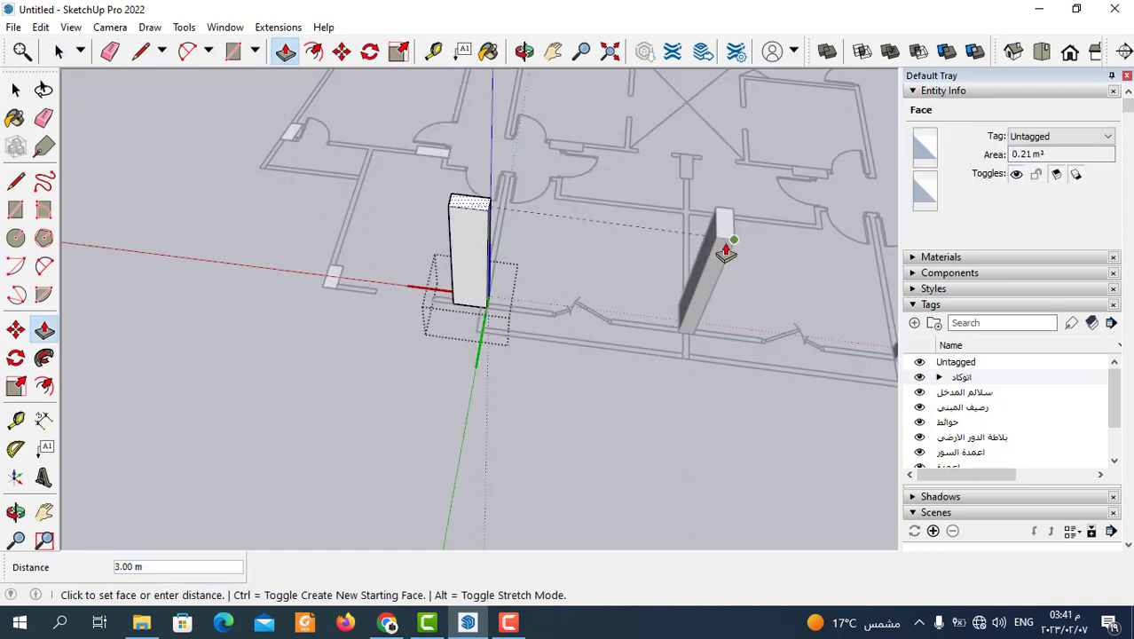
{"action": "left_click", "coordinate": [726, 251]}
{"action": "left_click", "coordinate": [58, 51]}
{"action": "left_click", "coordinate": [329, 278]}
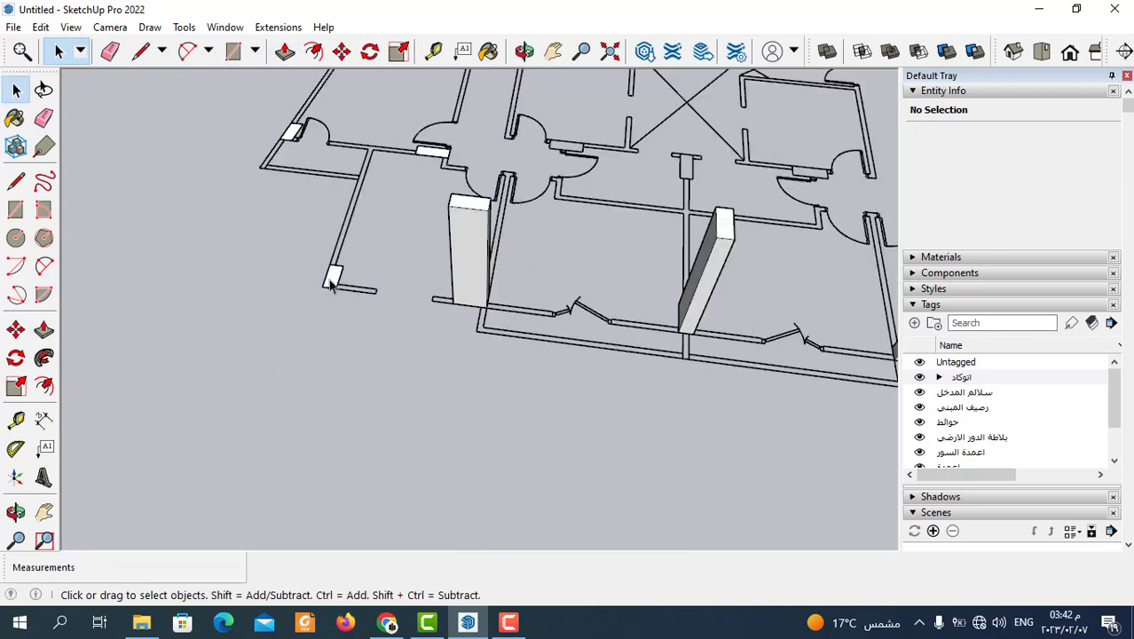
Extrude another column outline to 3 m and check all the plan's columns.
{"action": "scroll", "coordinate": [333, 278], "scroll_direction": "up", "scroll_amount": 2}
{"action": "double_click", "coordinate": [334, 278]}
{"action": "left_click", "coordinate": [285, 50]}
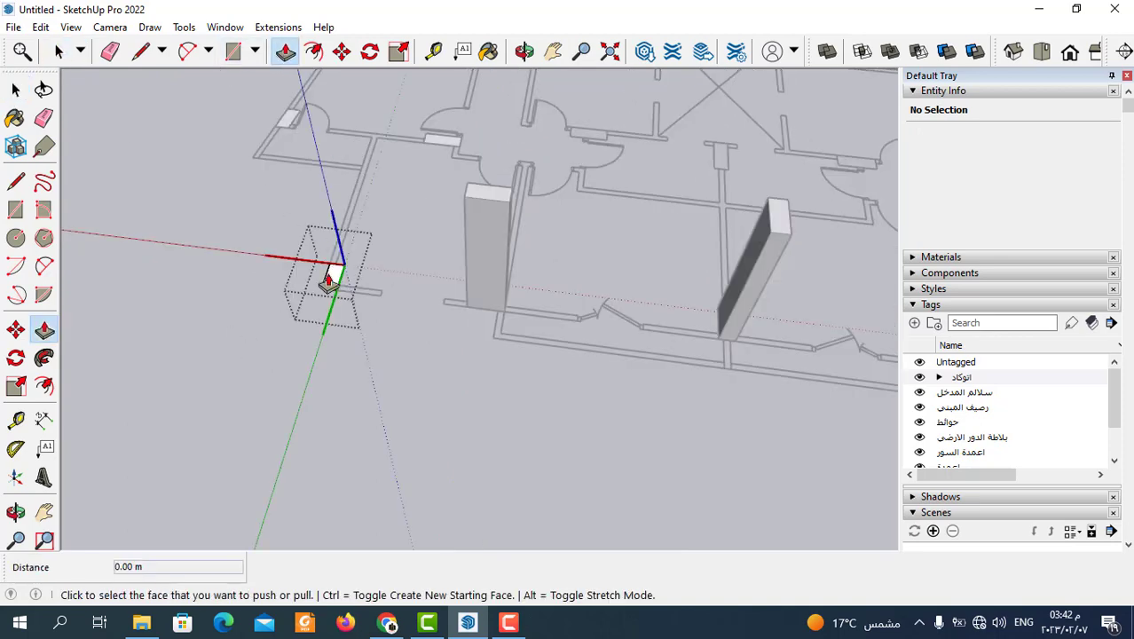
{"action": "left_click", "coordinate": [333, 285]}
{"action": "left_click", "coordinate": [497, 211]}
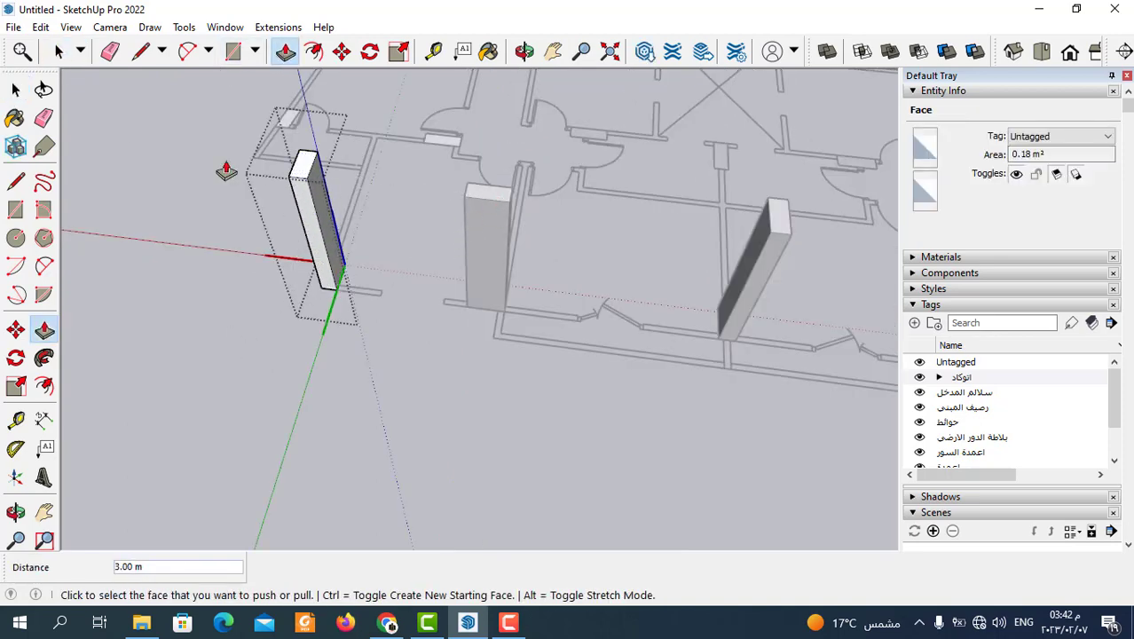
{"action": "left_click", "coordinate": [59, 50]}
{"action": "middle_click_drag", "start_coordinate": [217, 304], "coordinate": [397, 281]}
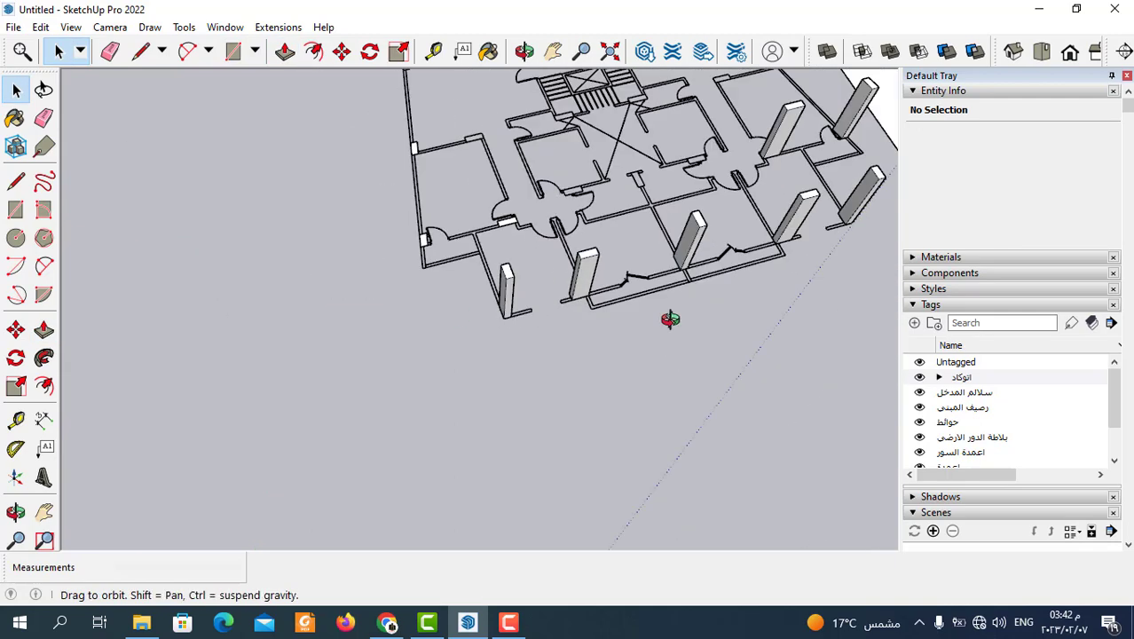
Pull the next small column group's face up exactly 3 m.
{"action": "scroll", "coordinate": [396, 280], "scroll_direction": "up", "scroll_amount": 3}
{"action": "double_click", "coordinate": [399, 302]}
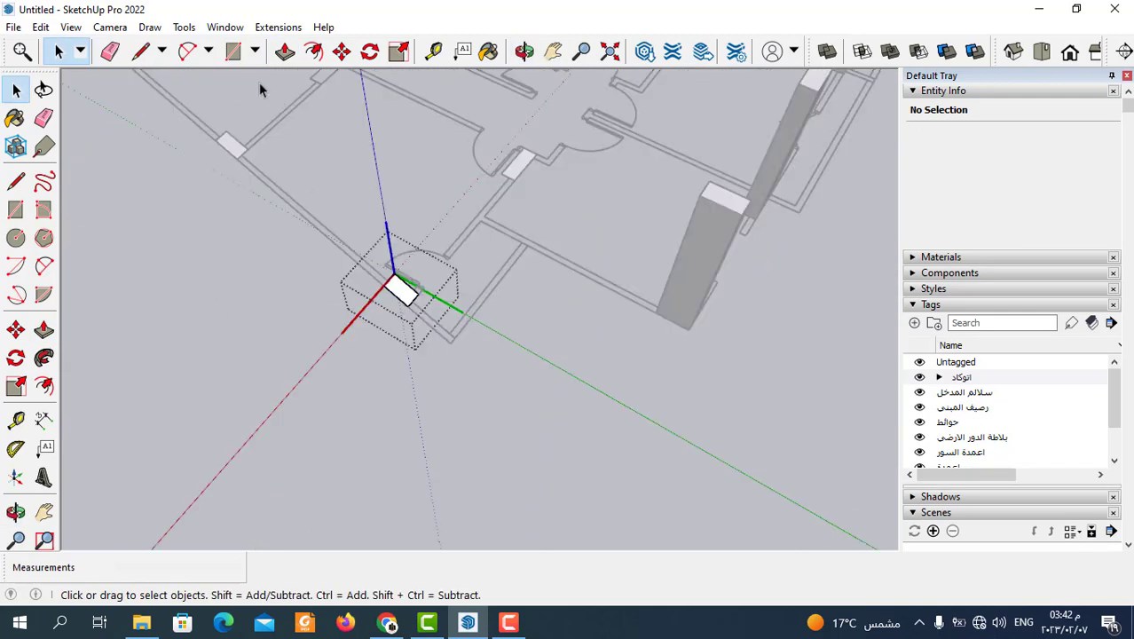
{"action": "left_click", "coordinate": [284, 51]}
{"action": "left_click", "coordinate": [411, 310]}
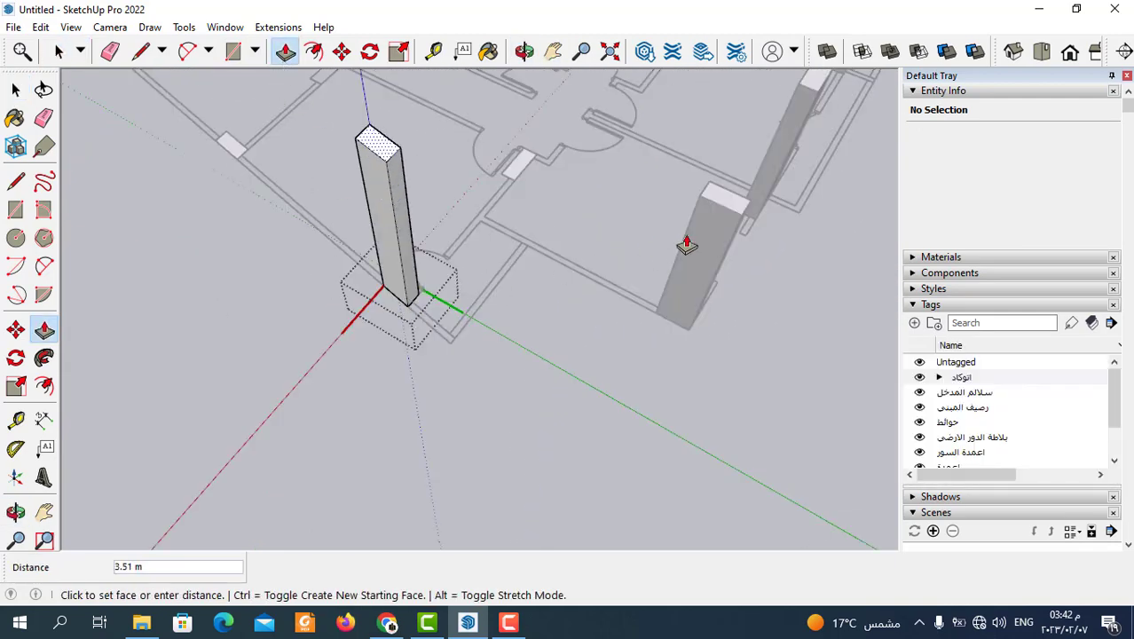
{"action": "type", "text": "3"}
{"action": "key", "text": "Return"}
{"action": "left_click", "coordinate": [59, 50]}
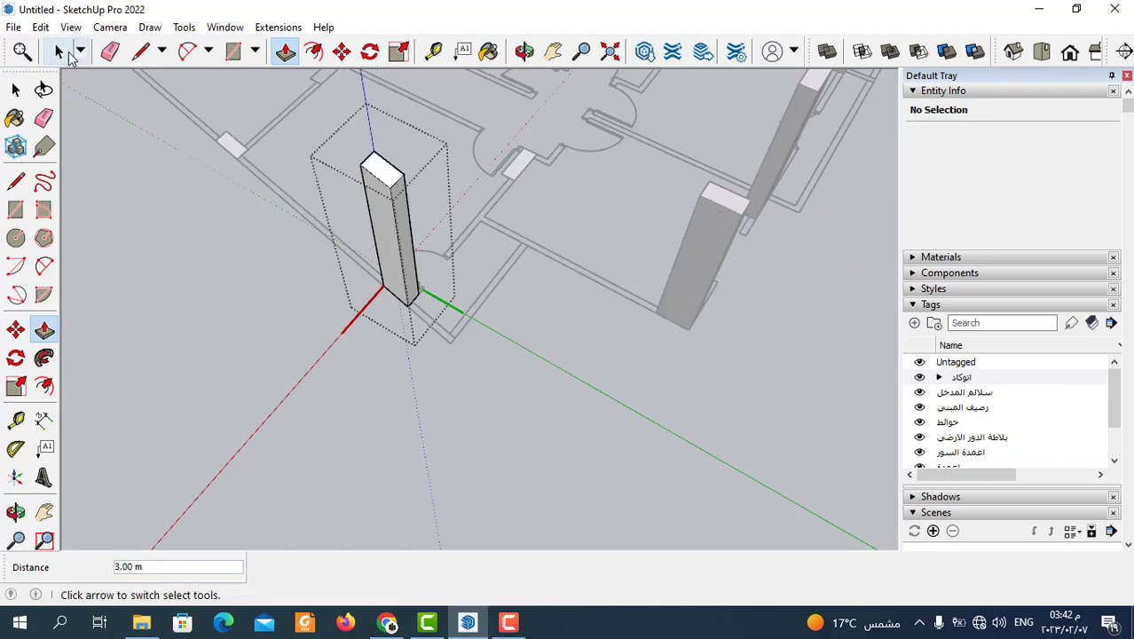
{"action": "left_click", "coordinate": [329, 359]}
Raise the column outline near the top of the view to 3 m.
{"action": "double_click", "coordinate": [523, 168]}
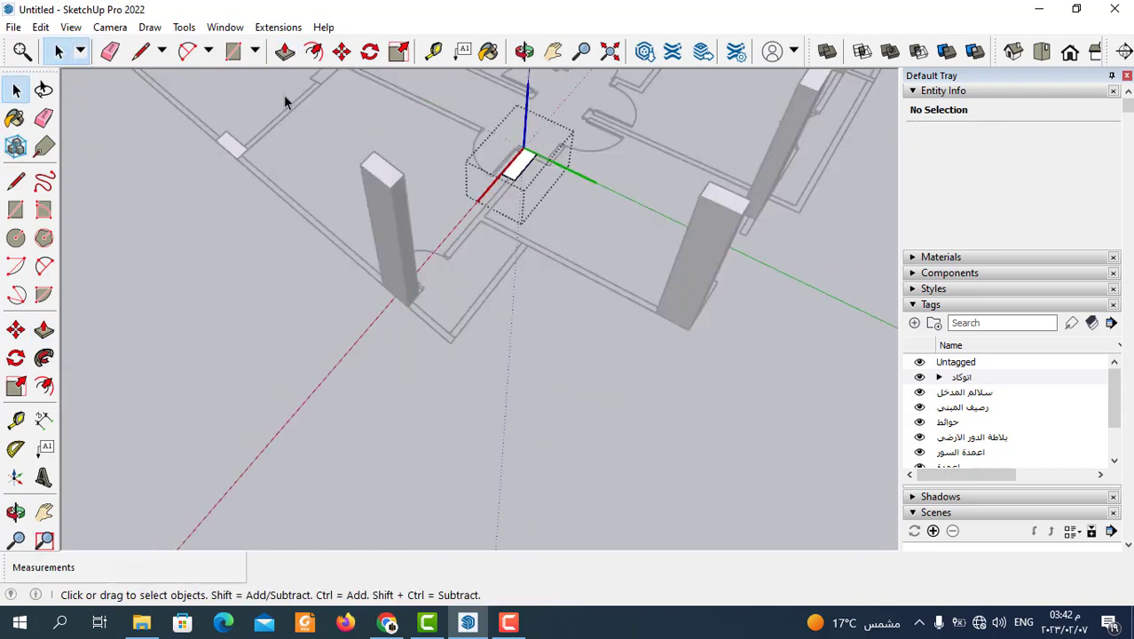
{"action": "left_click", "coordinate": [292, 62]}
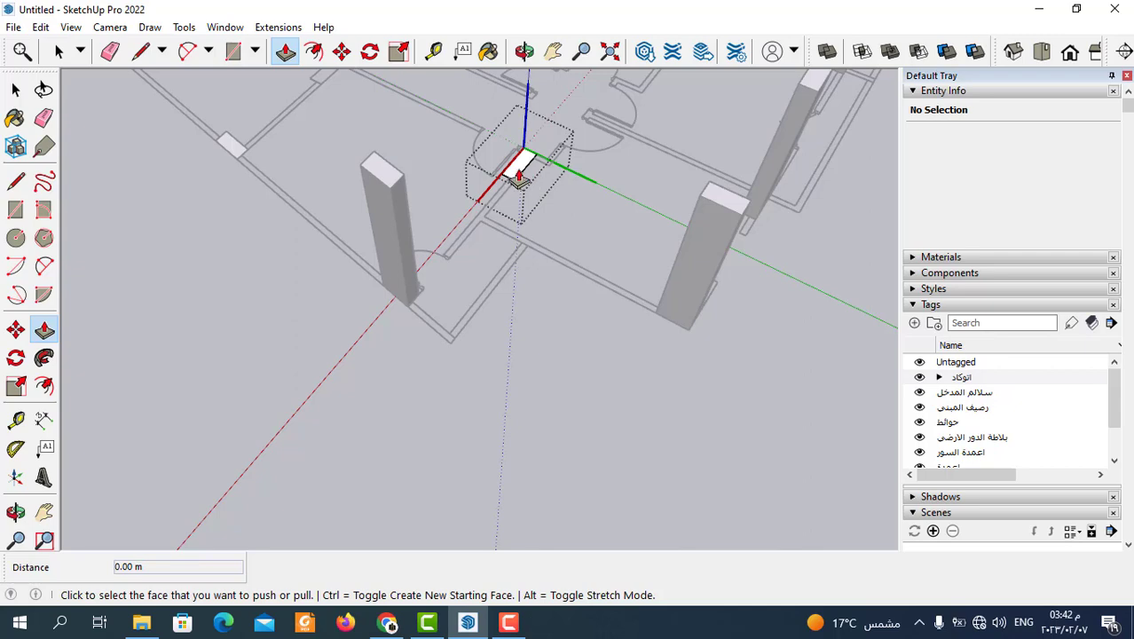
{"action": "left_click", "coordinate": [519, 175]}
{"action": "left_click", "coordinate": [729, 211]}
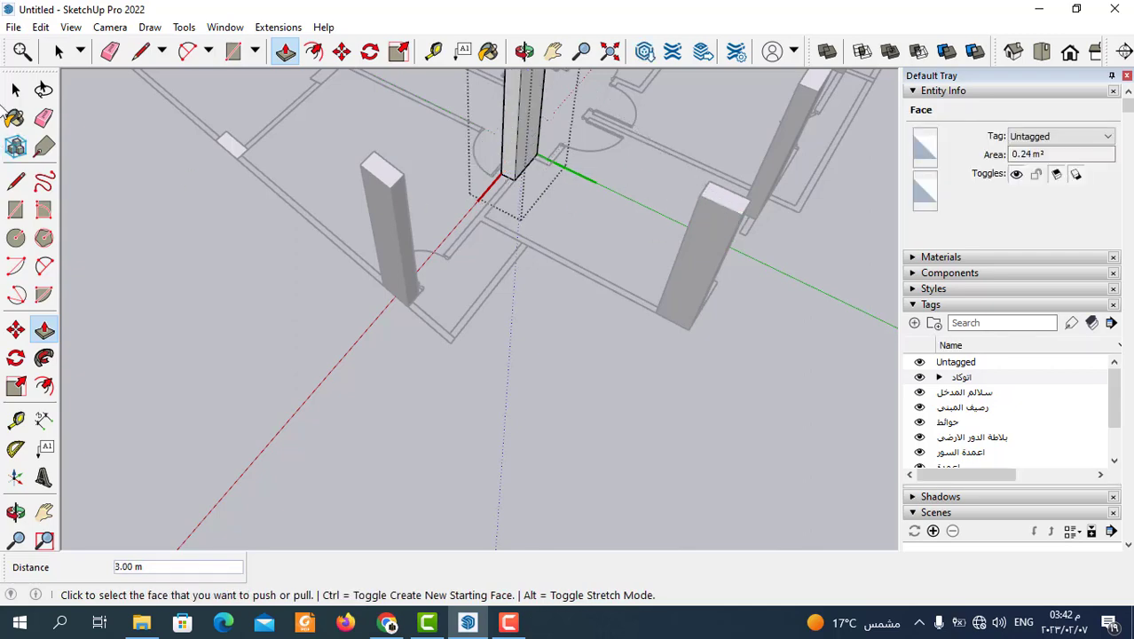
{"action": "left_click", "coordinate": [15, 90]}
Extrude the last small square to the neighbouring 3 m column height.
{"action": "double_click", "coordinate": [234, 151]}
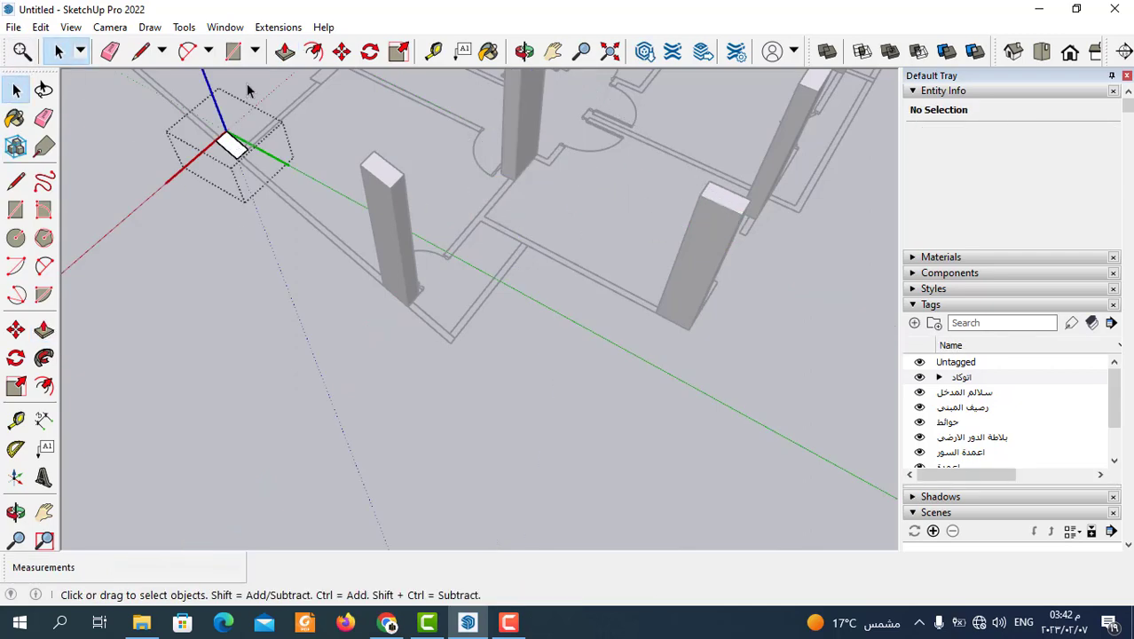
{"action": "left_click", "coordinate": [284, 50]}
{"action": "left_click", "coordinate": [234, 146]}
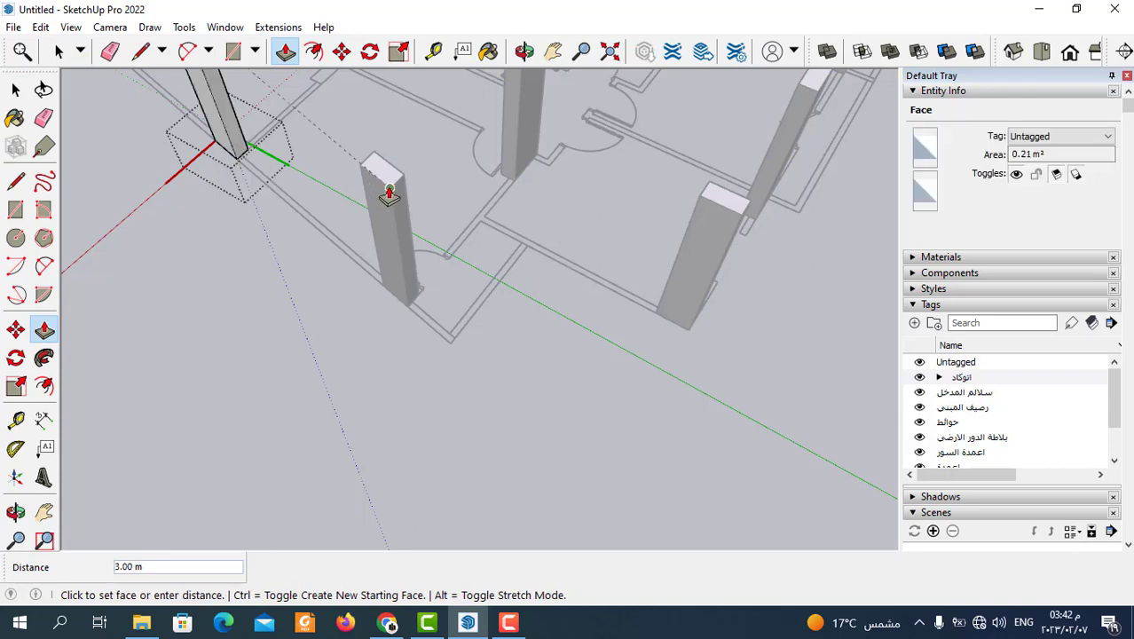
{"action": "left_click", "coordinate": [399, 186]}
{"action": "scroll", "coordinate": [653, 337], "scroll_direction": "down", "scroll_amount": 3}
{"action": "scroll", "coordinate": [552, 337], "scroll_direction": "down", "scroll_amount": 2}
{"action": "mouse_move", "coordinate": [360, 304]}
{"action": "middle_mouse_down"}
{"action": "mouse_move", "coordinate": [324, 261]}
{"action": "mouse_move", "coordinate": [637, 176]}
{"action": "mouse_move", "coordinate": [637, 248]}
{"action": "mouse_move", "coordinate": [589, 281]}
{"action": "middle_mouse_up"}
{"action": "left_click", "coordinate": [56, 55]}
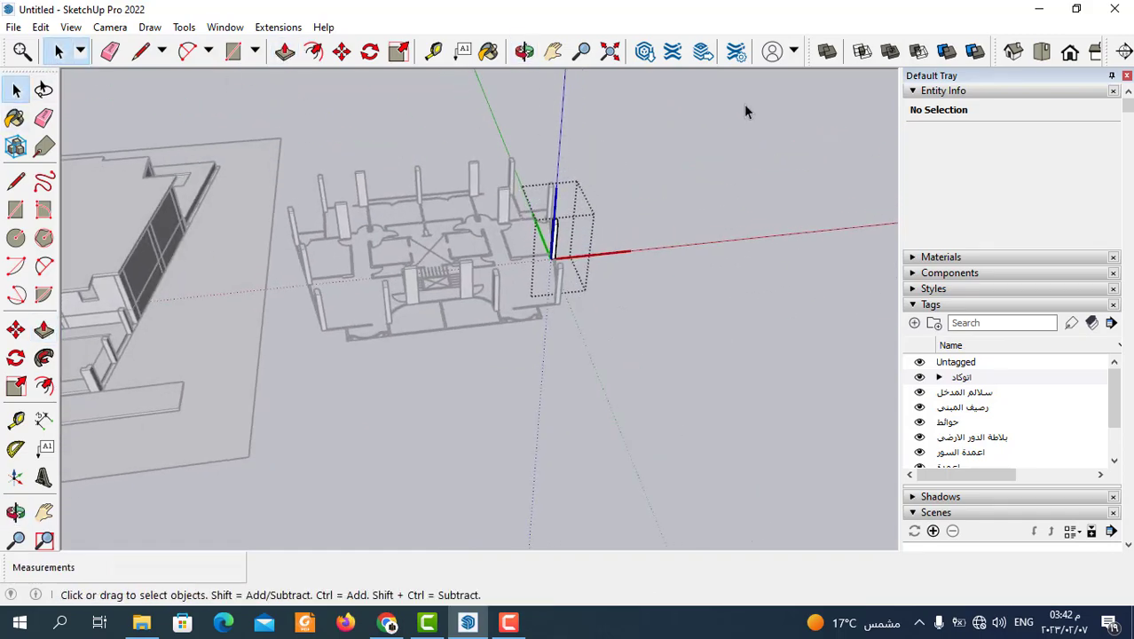